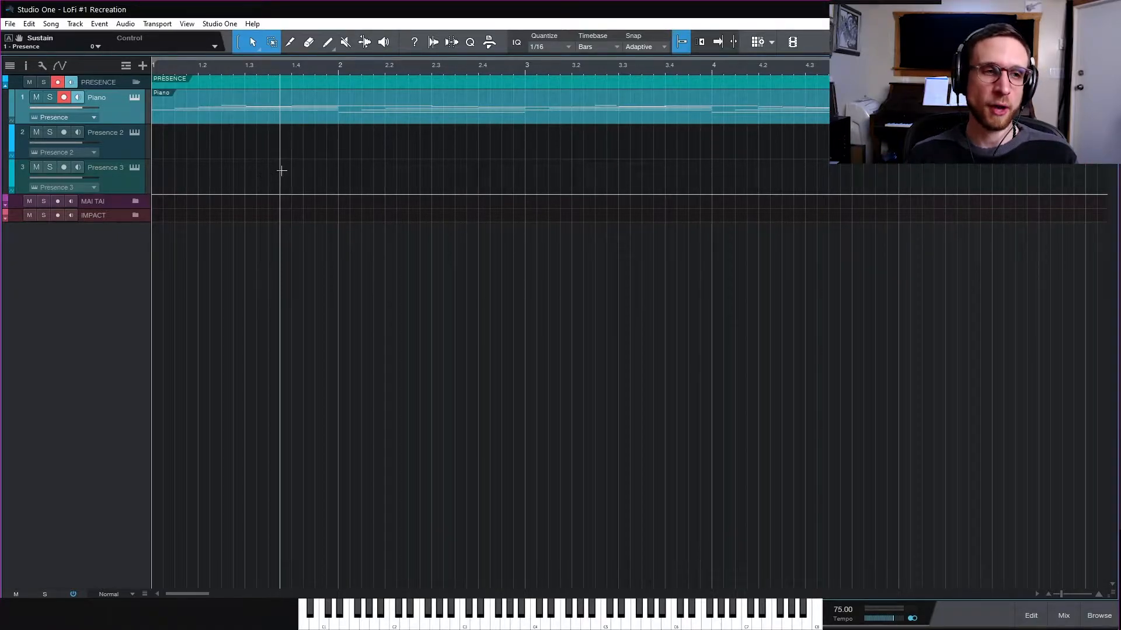
Expand the IMPACT folder track and open the Impact XT instrument of the Impact track
click(136, 216)
click(132, 236)
click(134, 232)
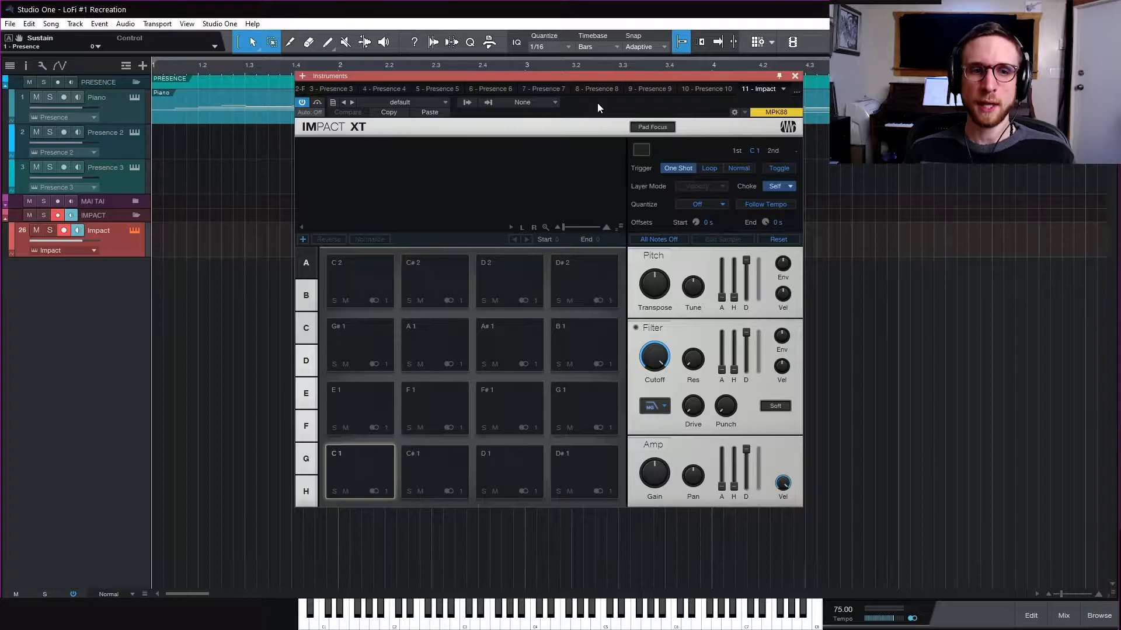
Show the browser and bring up its loop library
click(1098, 615)
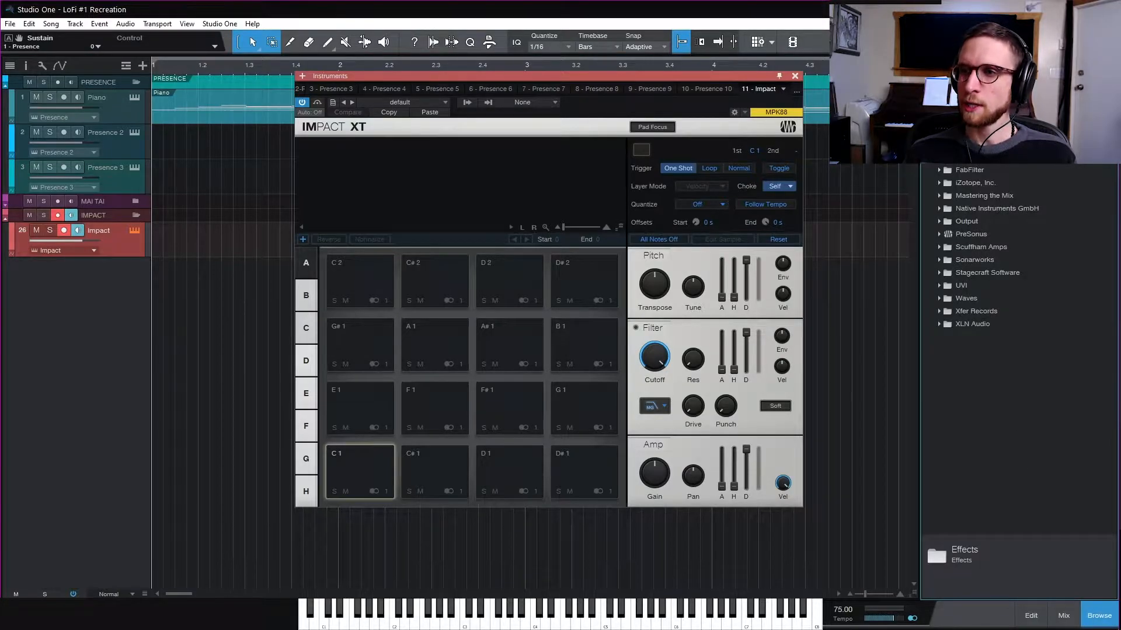
key(F8)
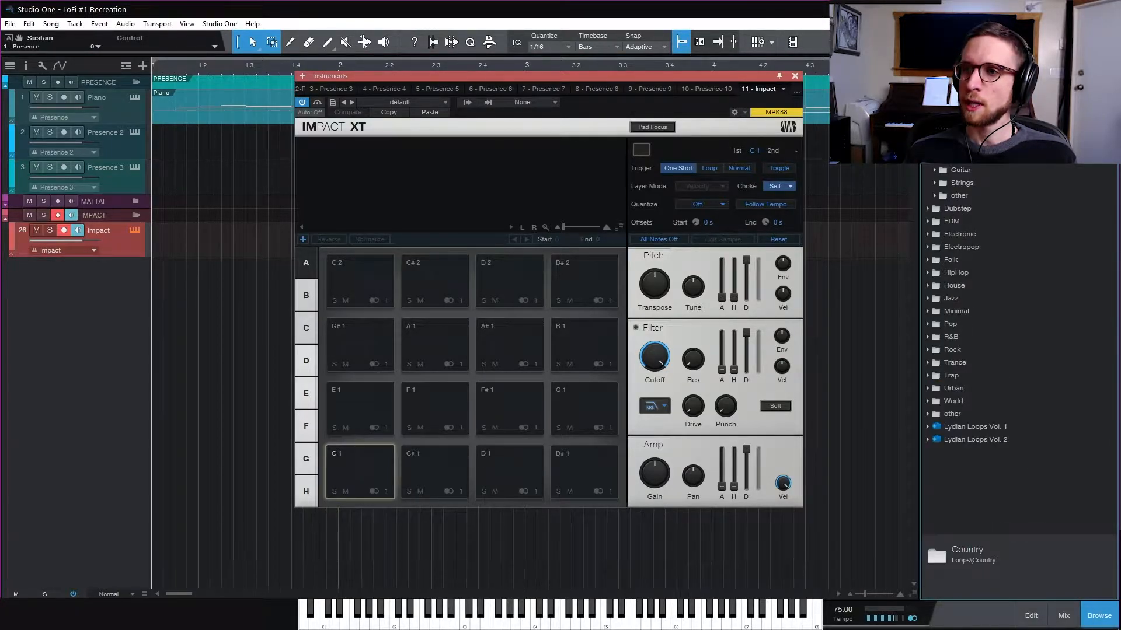
scroll(980, 274, down, 2)
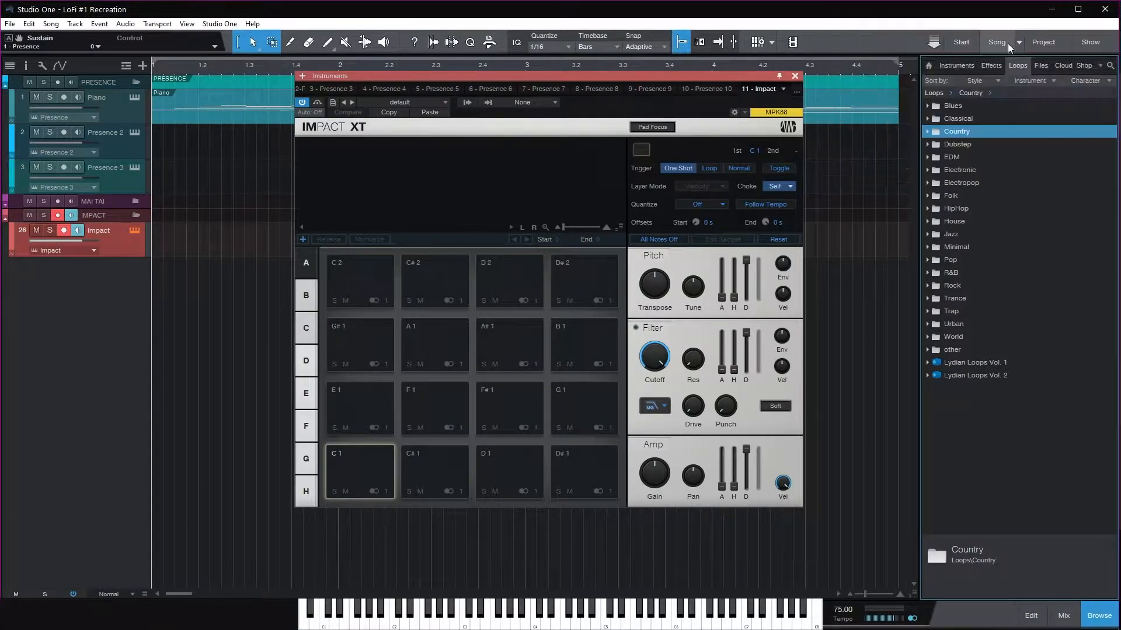
Search the loop library for samples tagged one-shot and kick, and browse through the matching audio files
click(1110, 64)
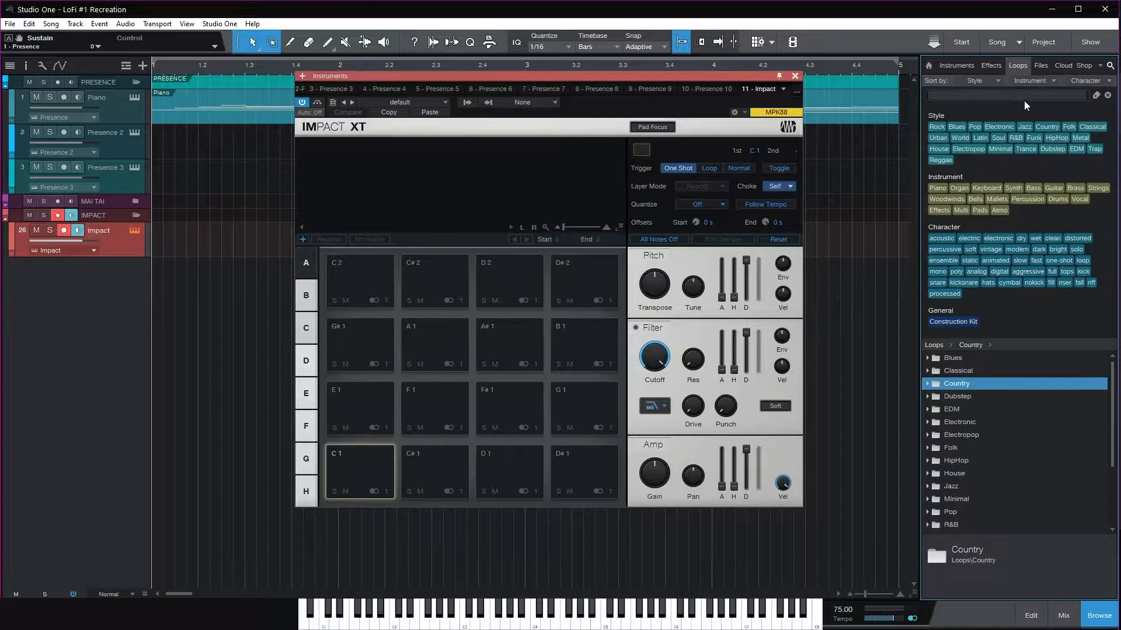
text(one)
key(Return)
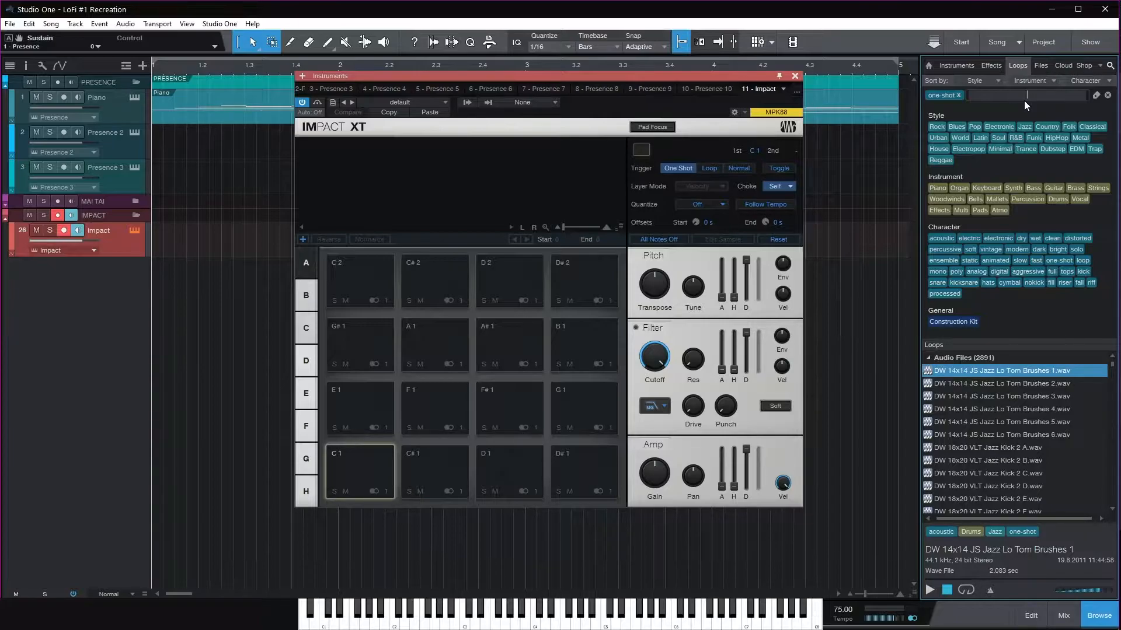
text(kick)
key(Return)
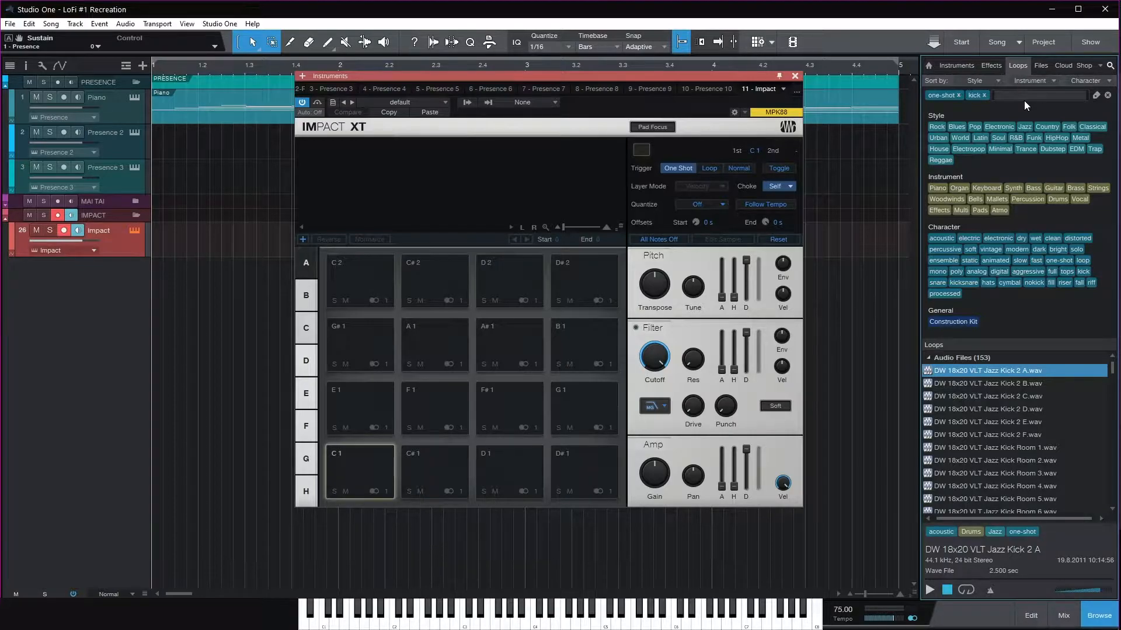
scroll(988, 446, down, 6)
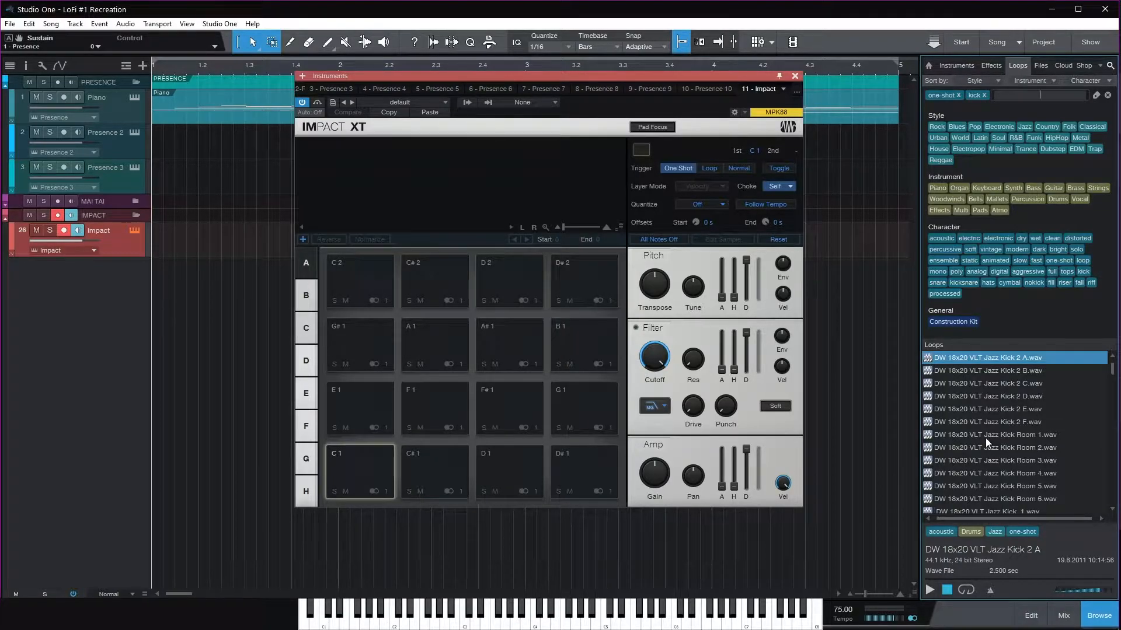
scroll(985, 438, down, 10)
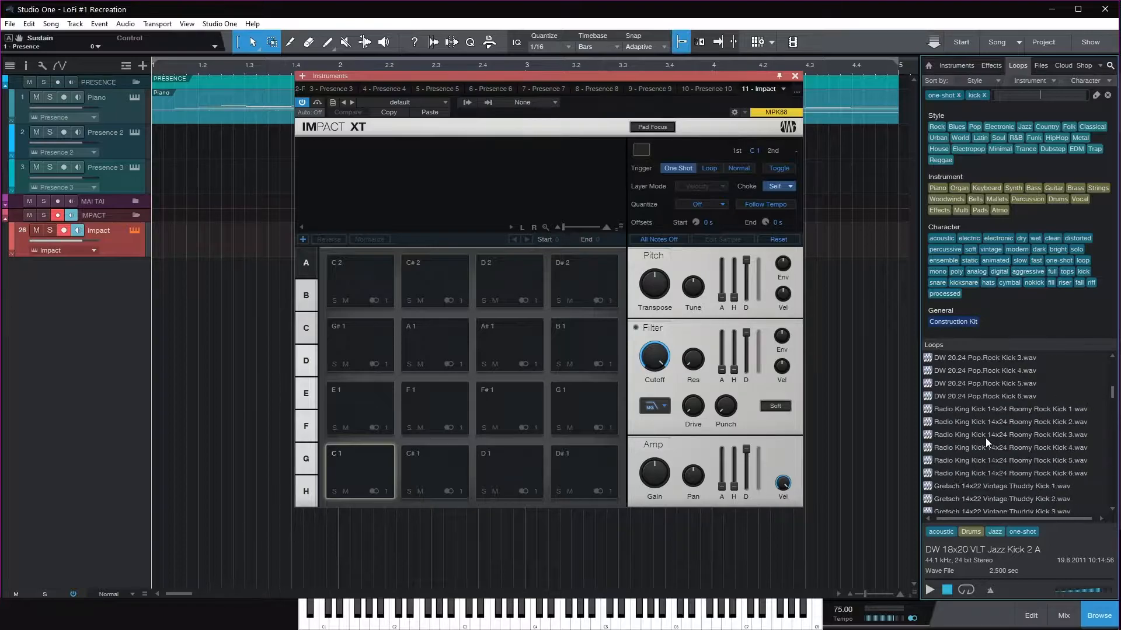
scroll(986, 437, down, 8)
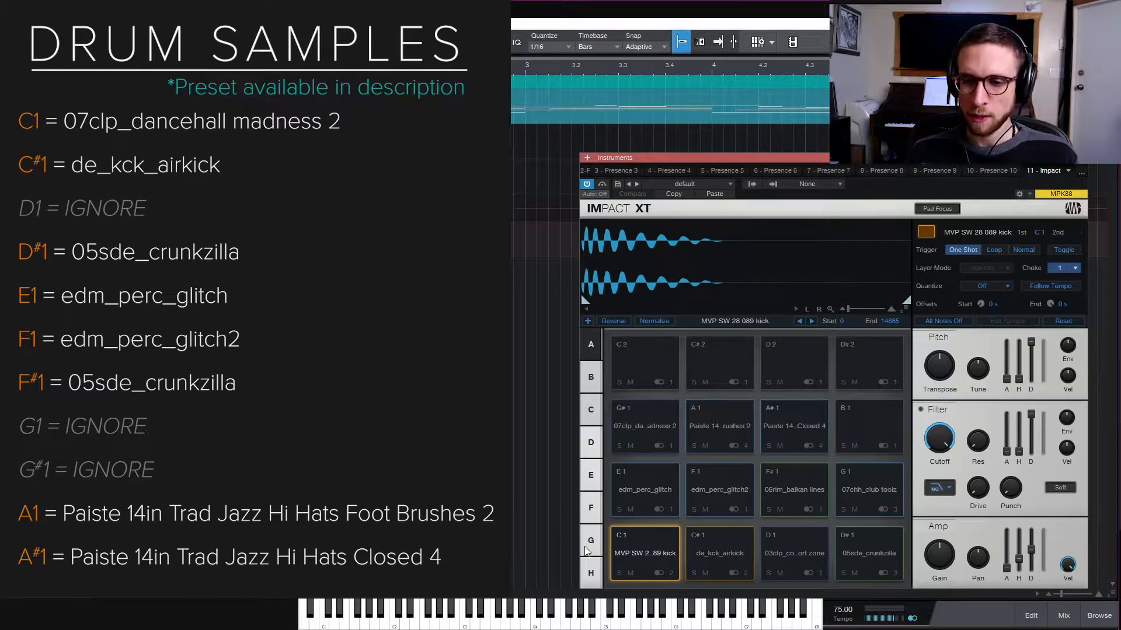
Audition the kick sample on pad C1 and examine its amp envelope decay
click(648, 552)
click(647, 553)
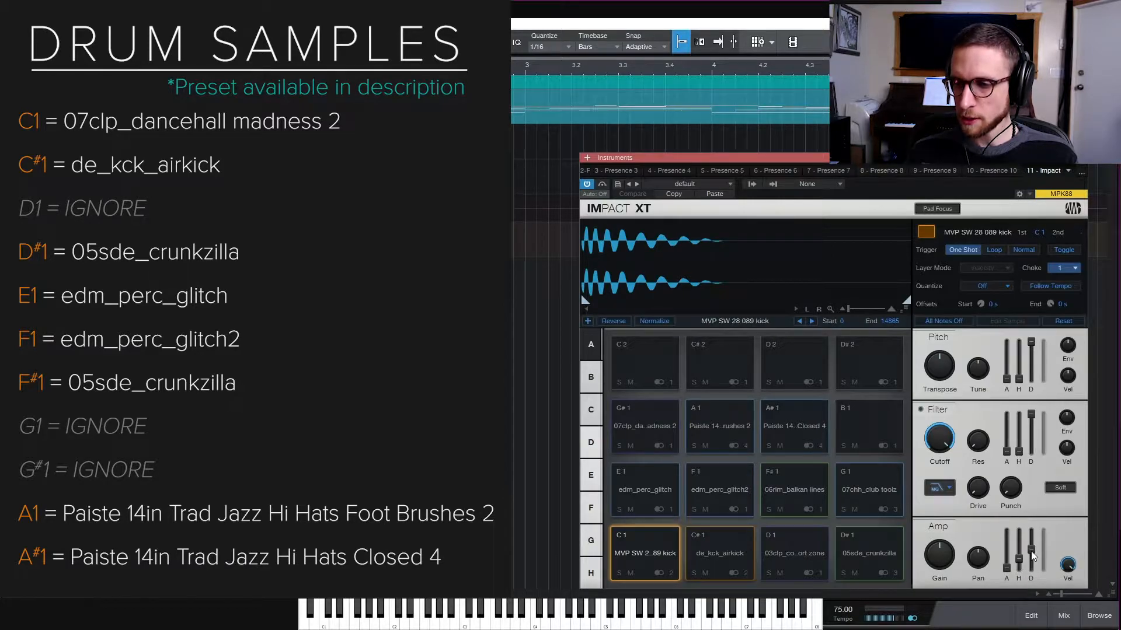
mouse_move(1032, 555)
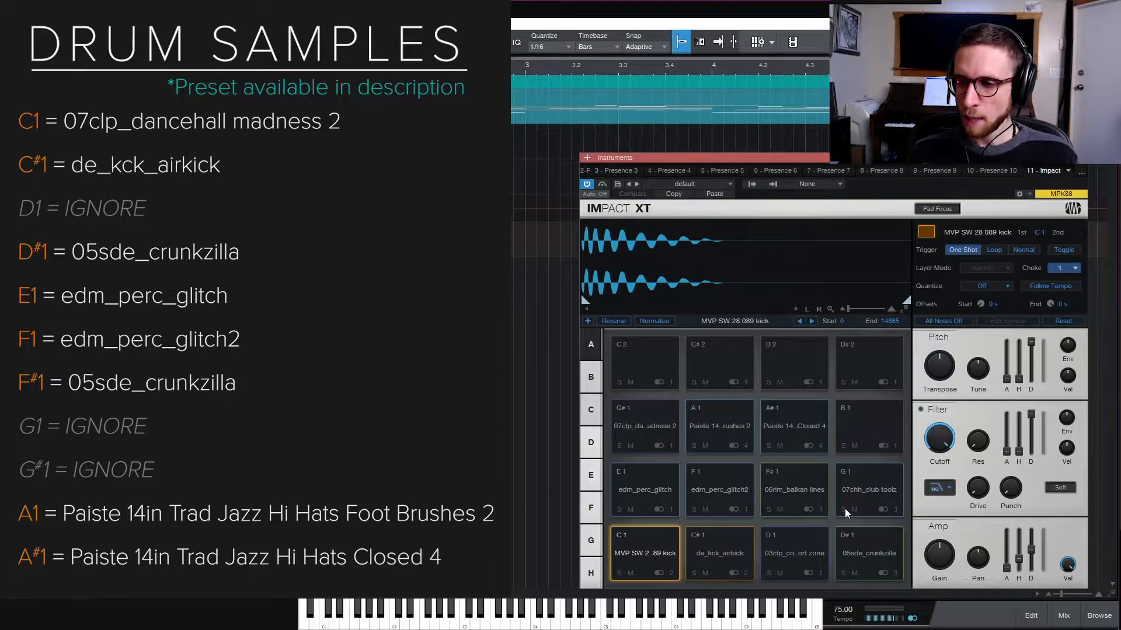
Adjust the amp gain of the de_kck_airkick sample on pad C#1 and audition the pad
click(693, 541)
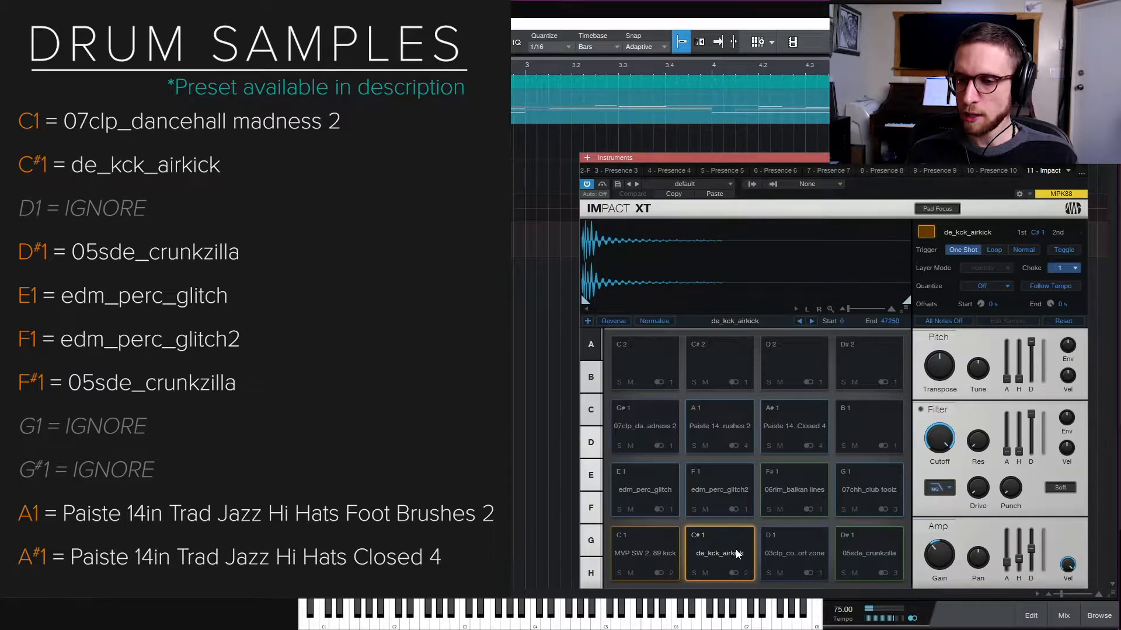
drag(951, 567, 945, 561)
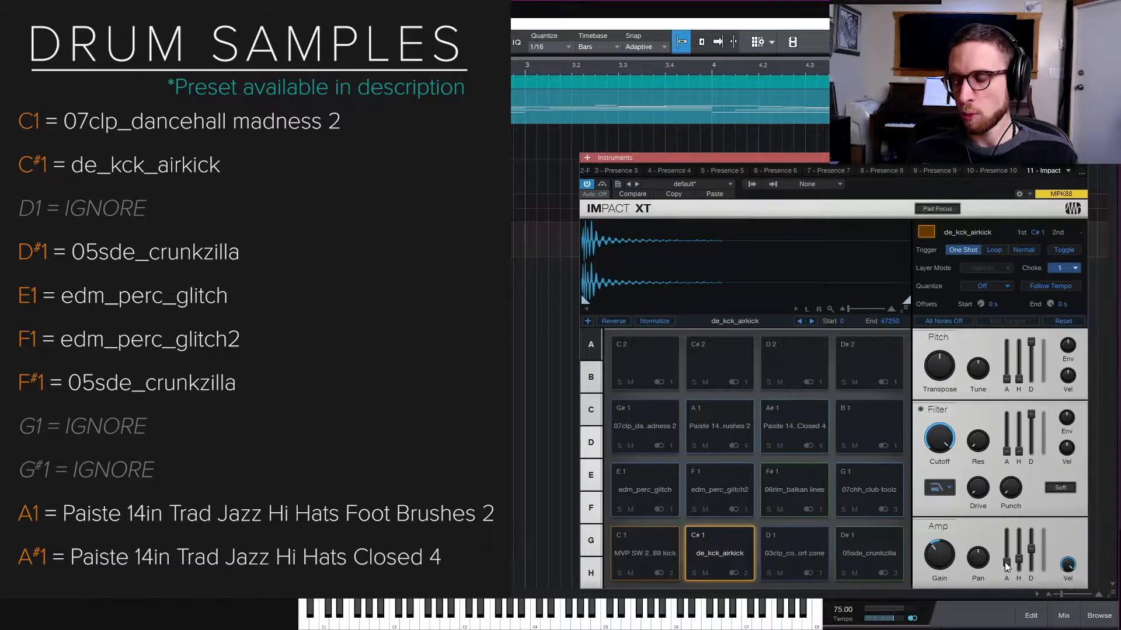
click(712, 544)
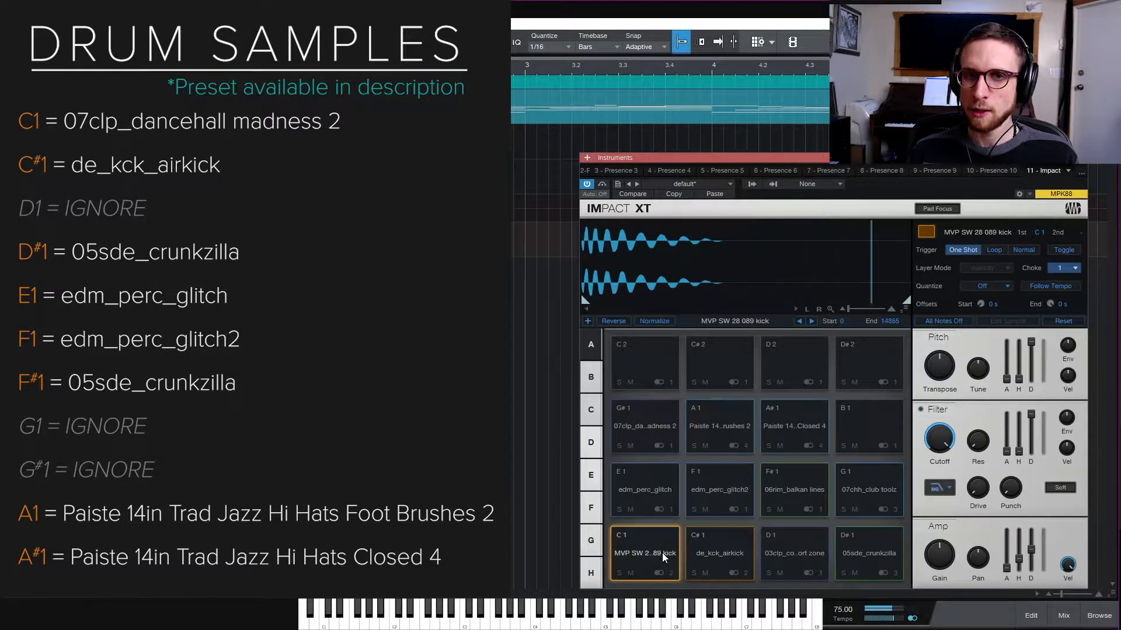
Compare the two kick samples on pads C1 and C#1 by selecting and playing them separately and selecting them together
click(720, 555)
click(660, 550)
click(701, 548)
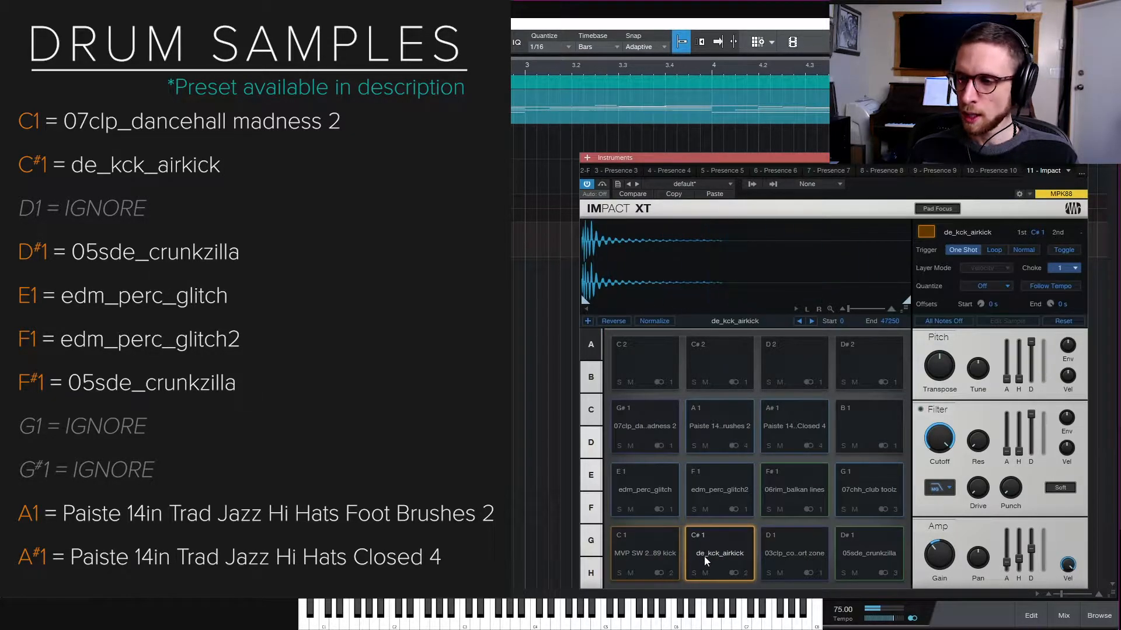
click(674, 533)
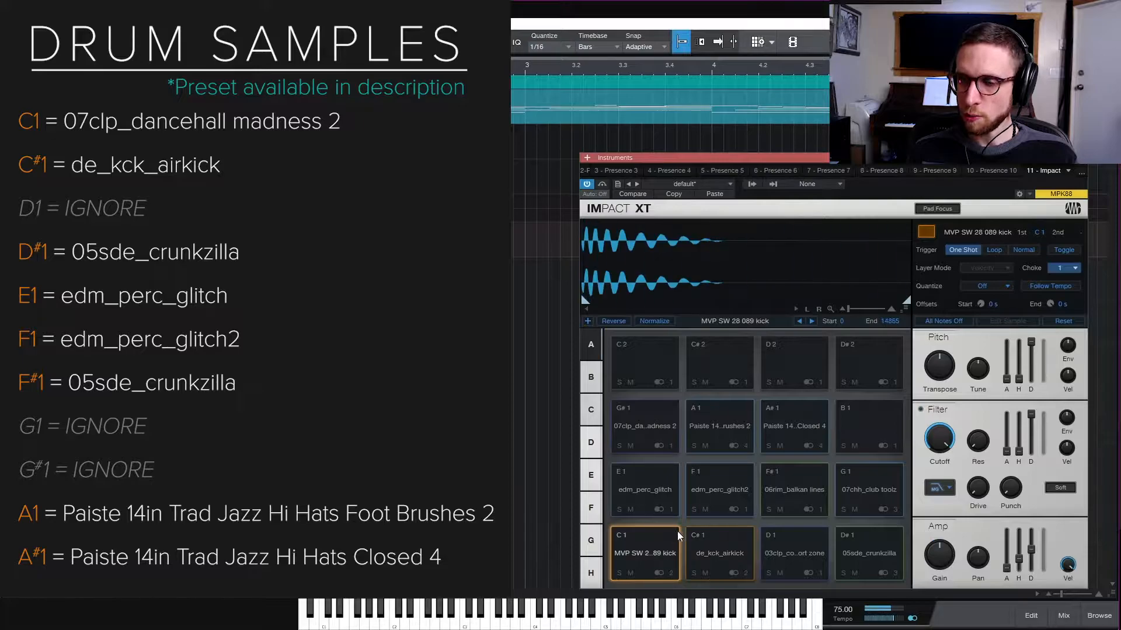
shift+click(728, 552)
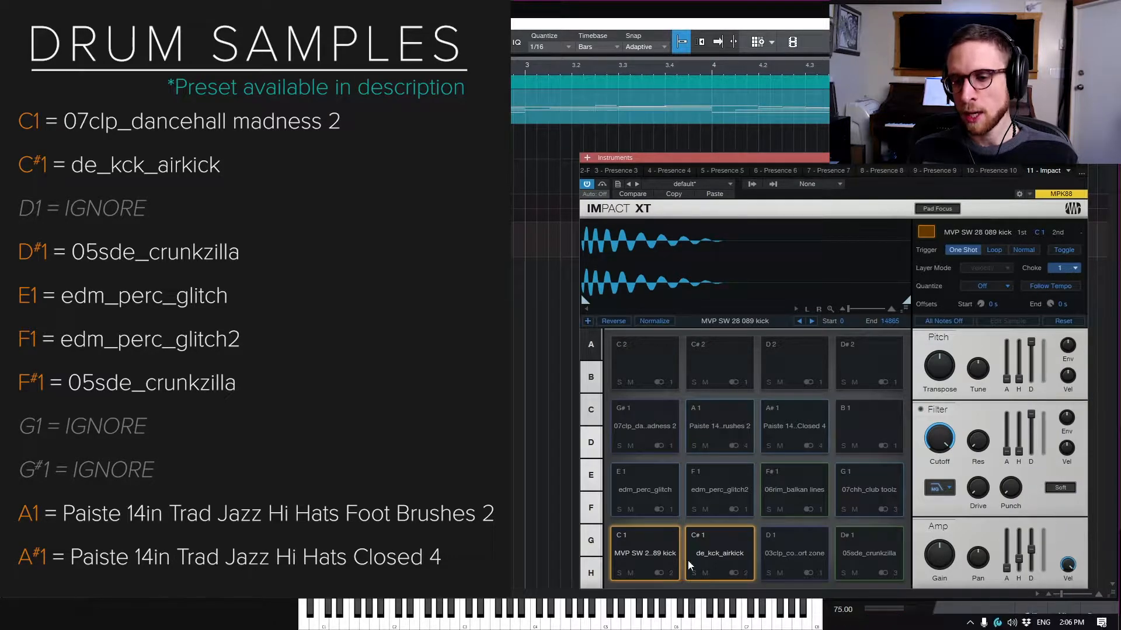
click(660, 552)
click(719, 548)
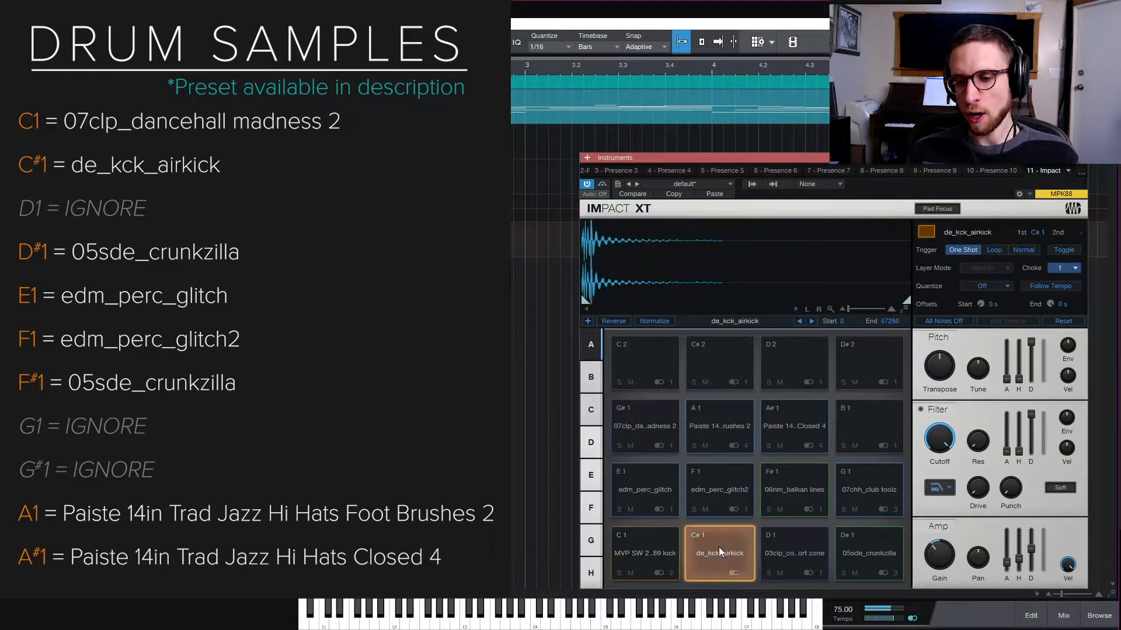
click(719, 547)
click(698, 548)
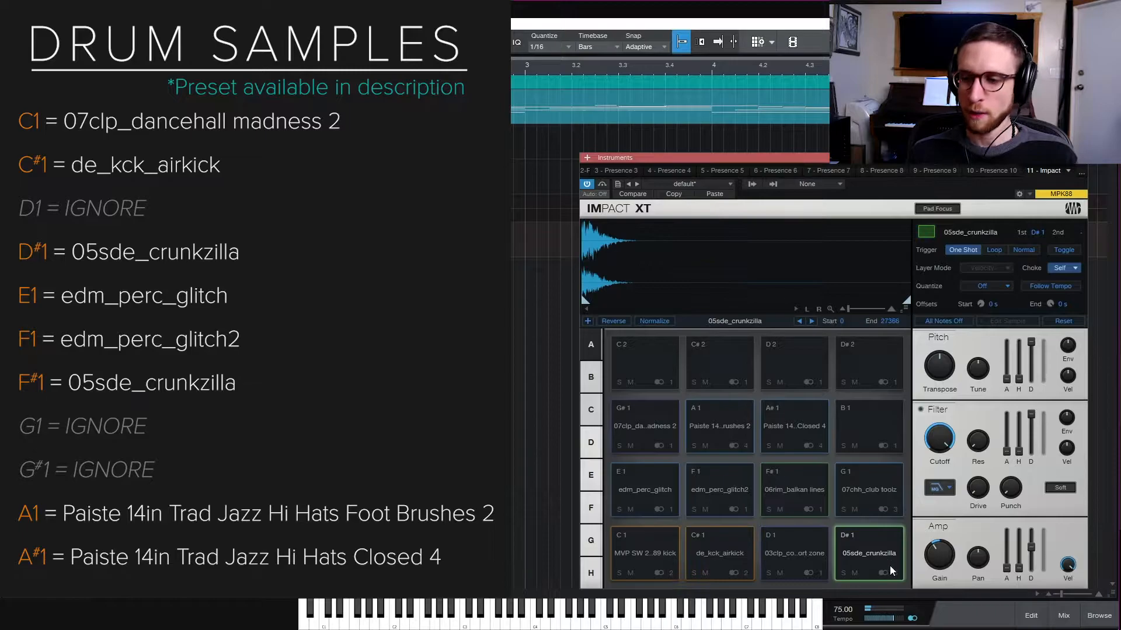
Audition the 05sde_crunkzilla snare on pad D#1 and check its amp gain
click(859, 562)
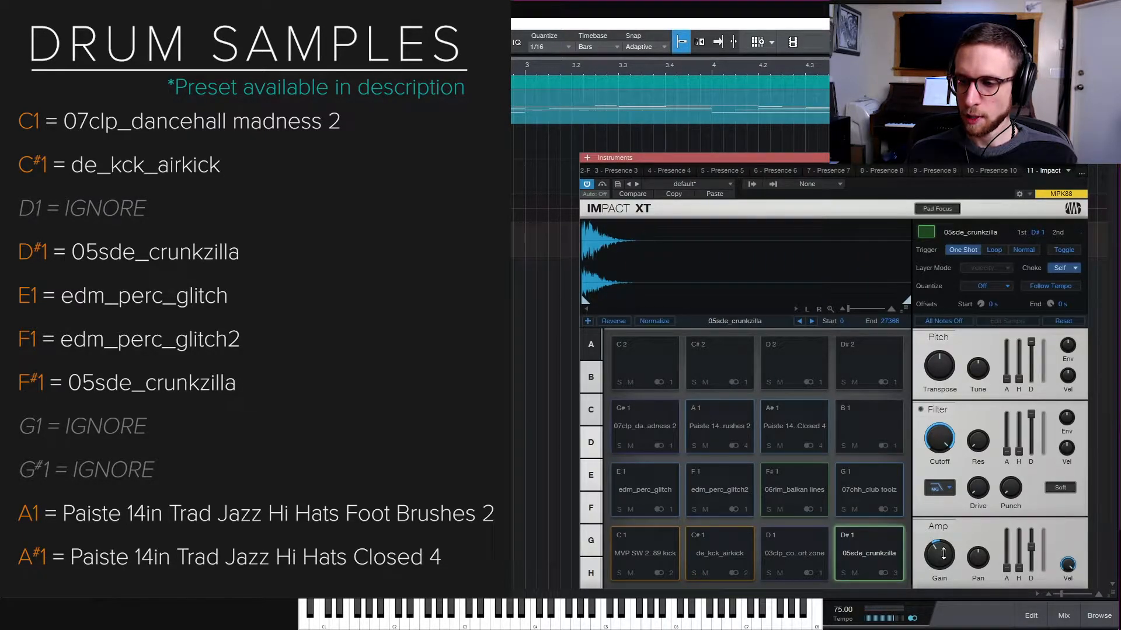
mouse_move(933, 551)
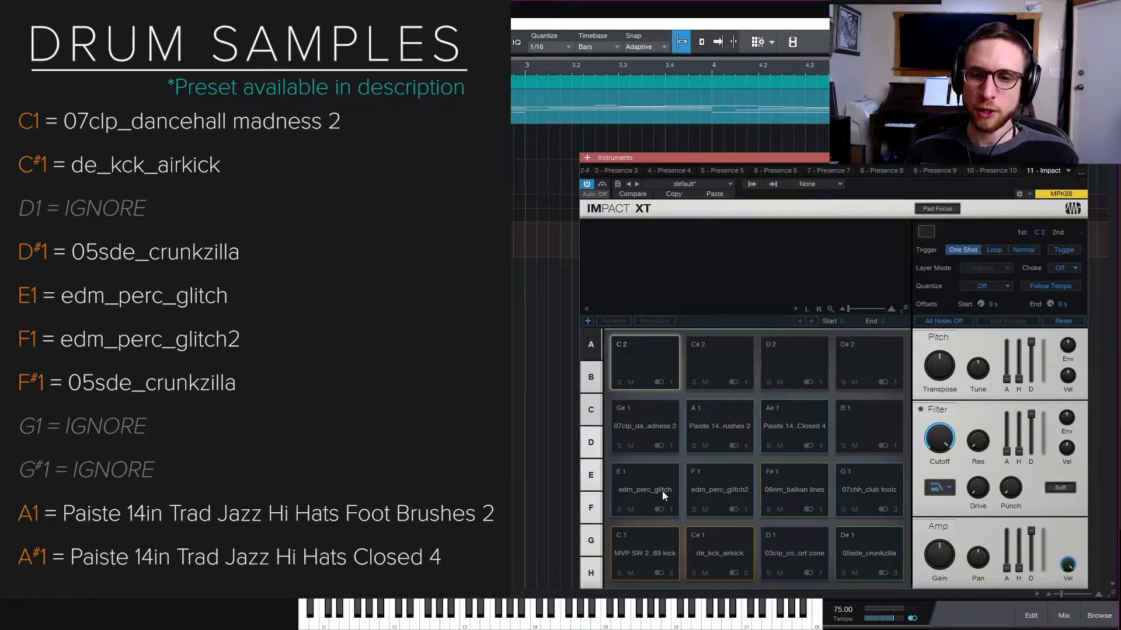
Audition the edm_perc_glitch and edm_perc_glitch2 samples on pads E1 and F1 and examine their amp gain and pan
click(659, 489)
click(707, 488)
click(663, 479)
click(712, 481)
click(642, 484)
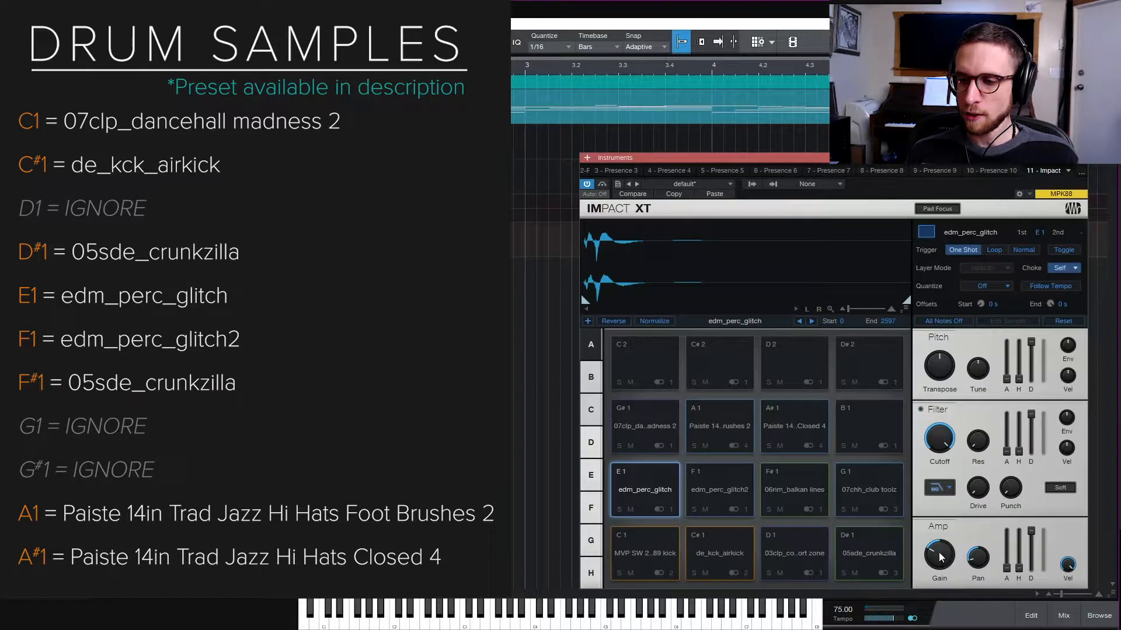
mouse_move(933, 551)
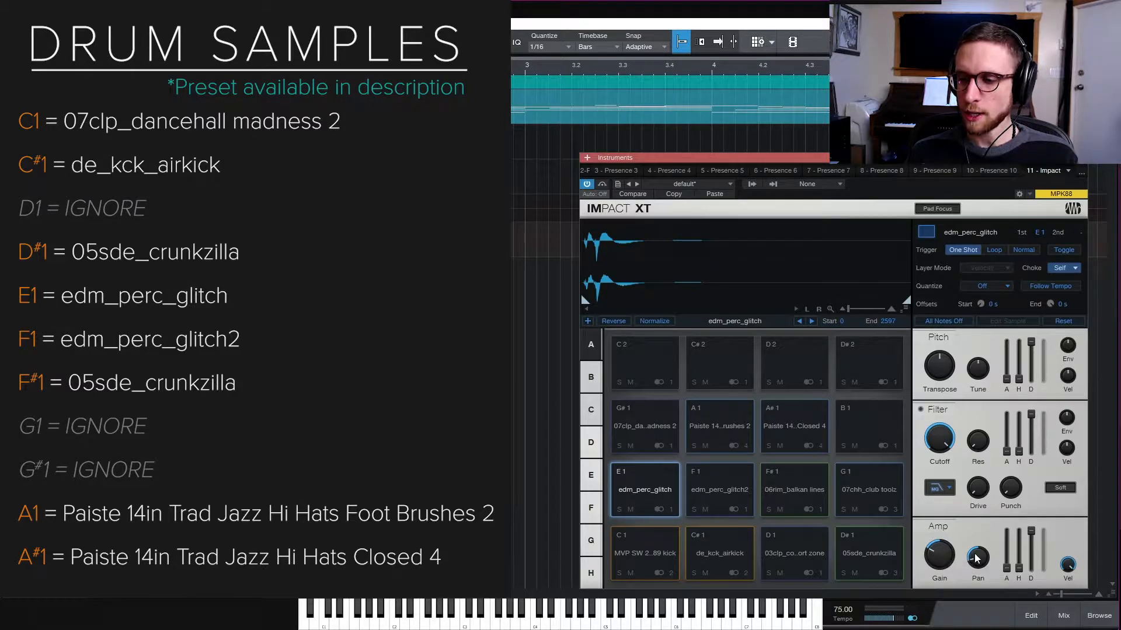
mouse_move(975, 559)
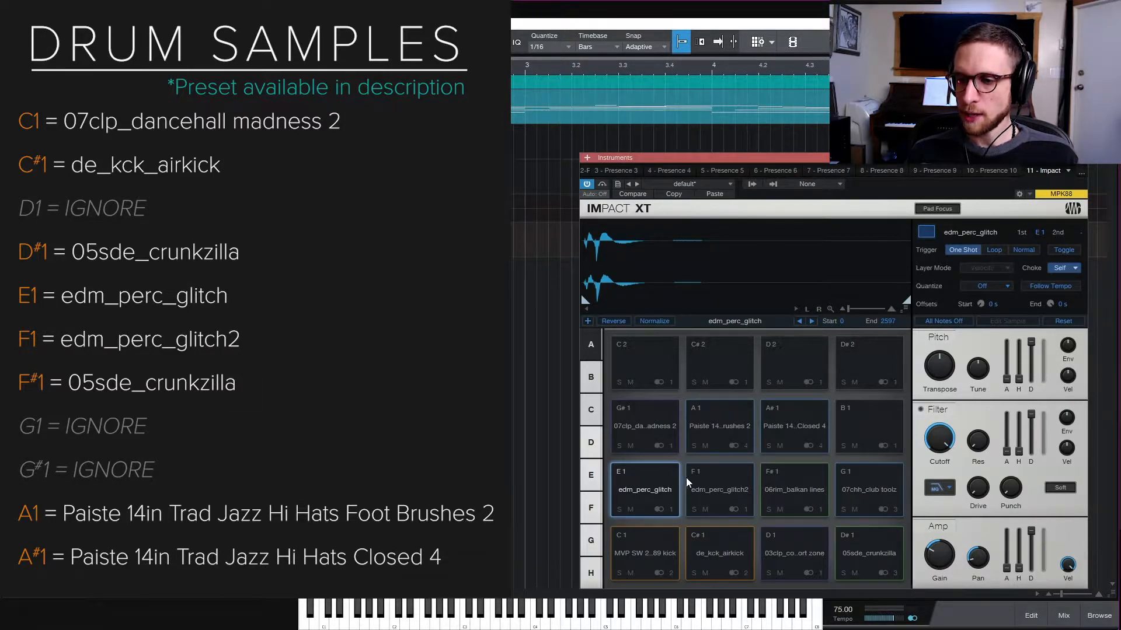
click(707, 480)
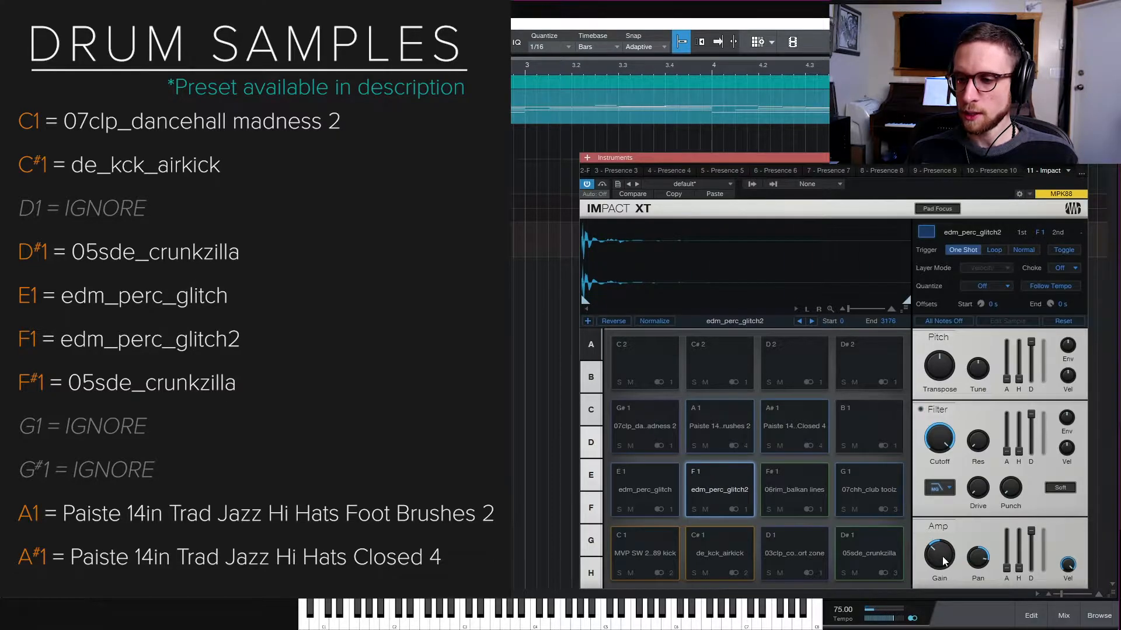
mouse_move(943, 561)
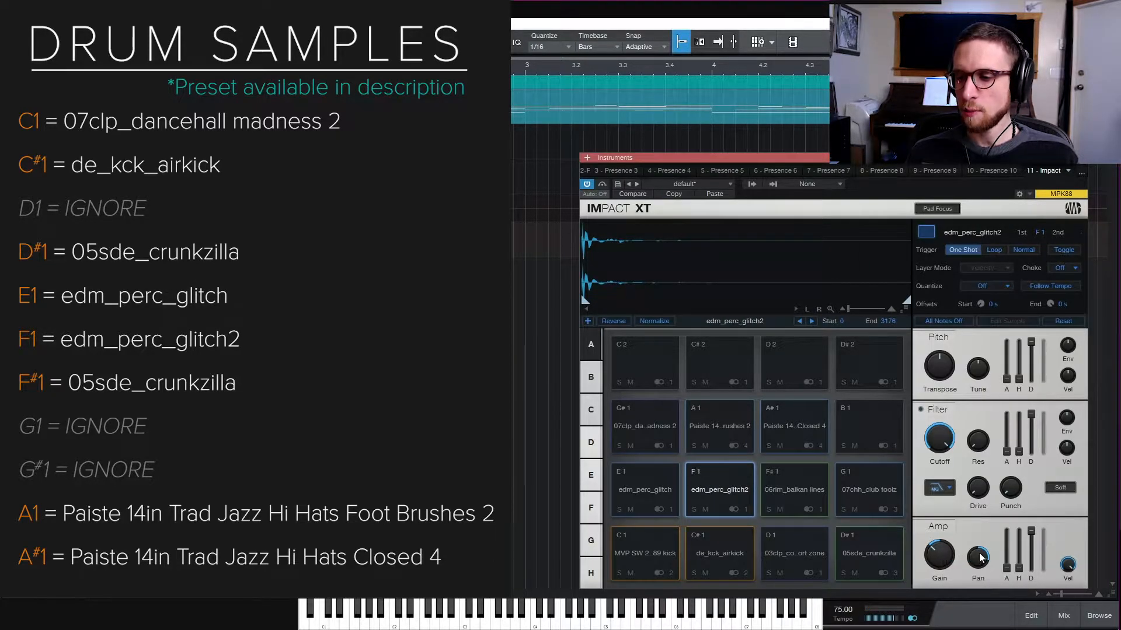
mouse_move(983, 559)
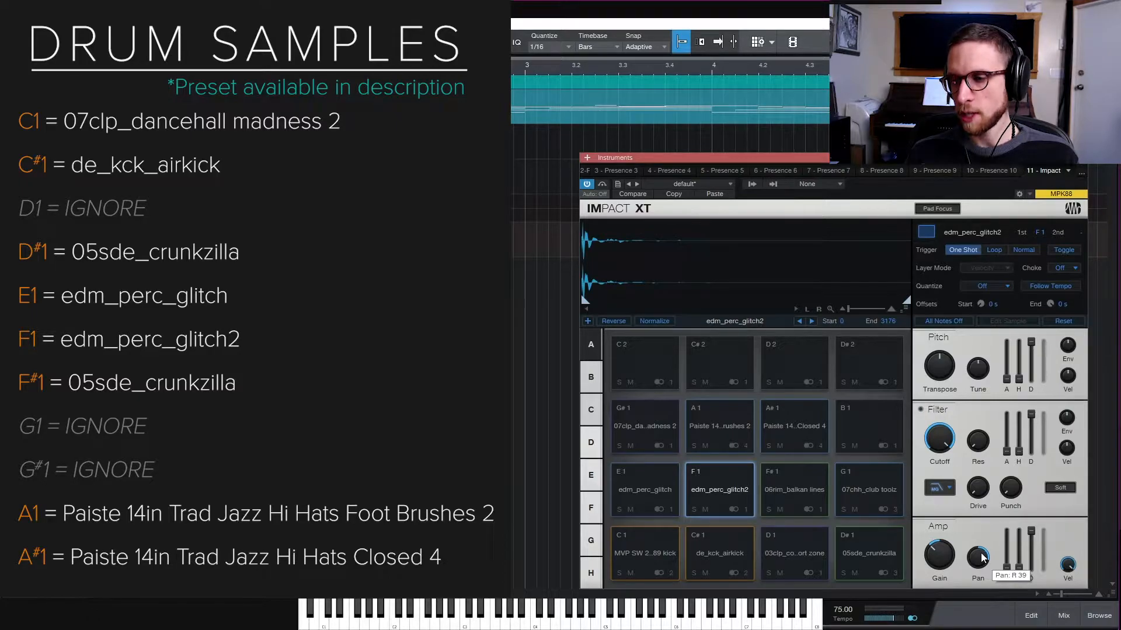
click(651, 486)
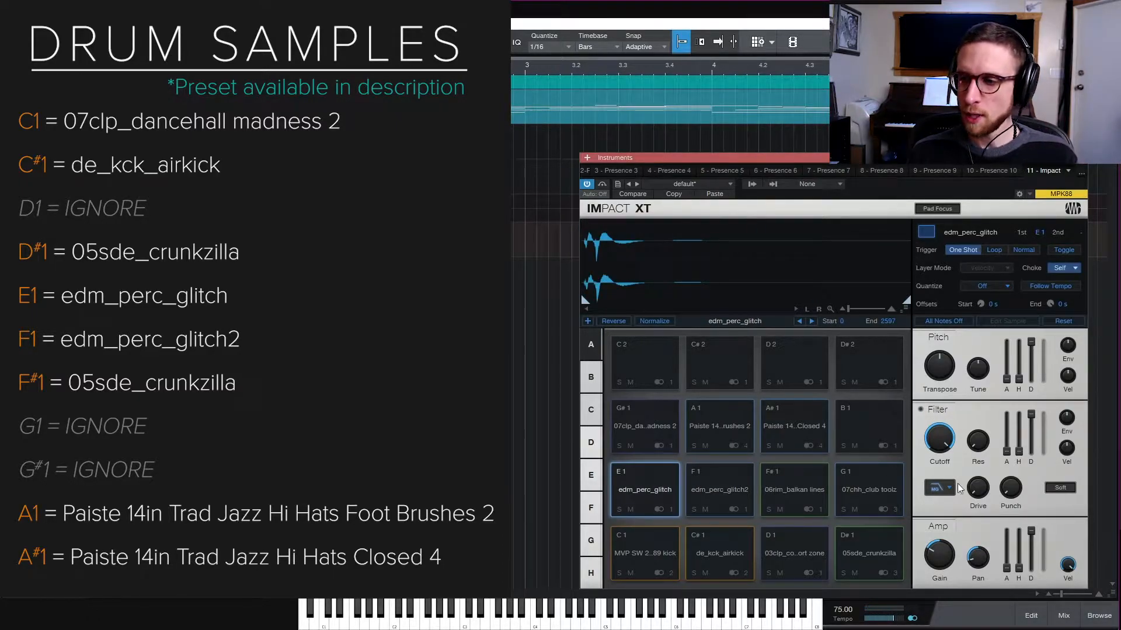
Audition the rim on pad F#1, the hi-hat on G1 and the clap on G#1
click(803, 485)
click(804, 492)
click(876, 491)
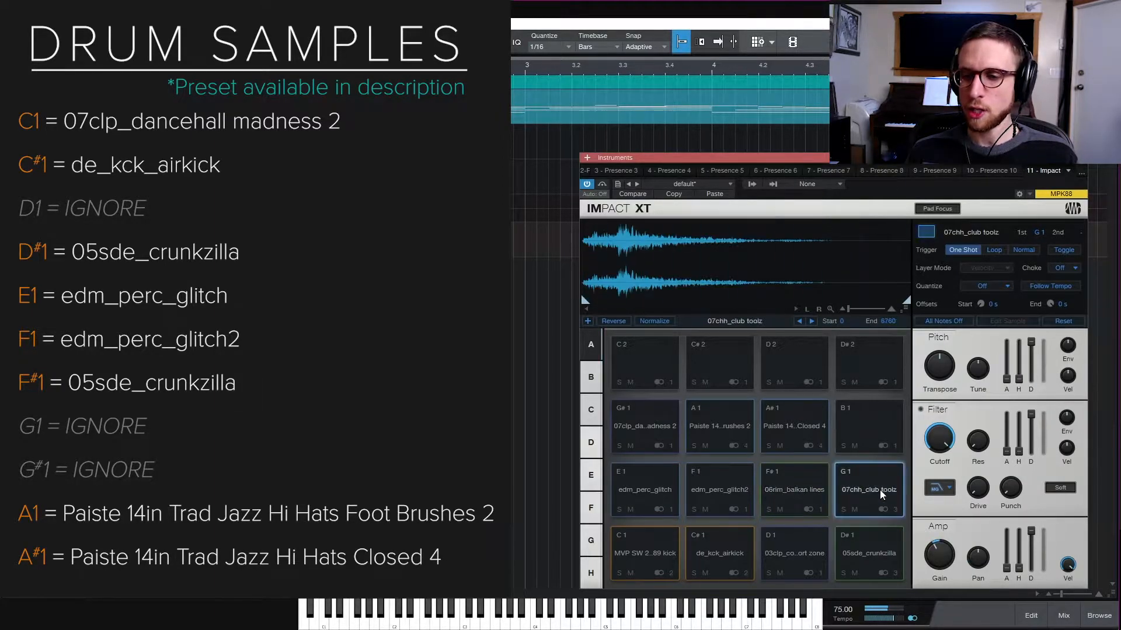
click(639, 428)
Audition the Paiste hi-hat samples on pads A1 and A#1 and check the amp gain of the A1 foot hi-hat
click(722, 421)
click(767, 429)
click(719, 428)
click(723, 425)
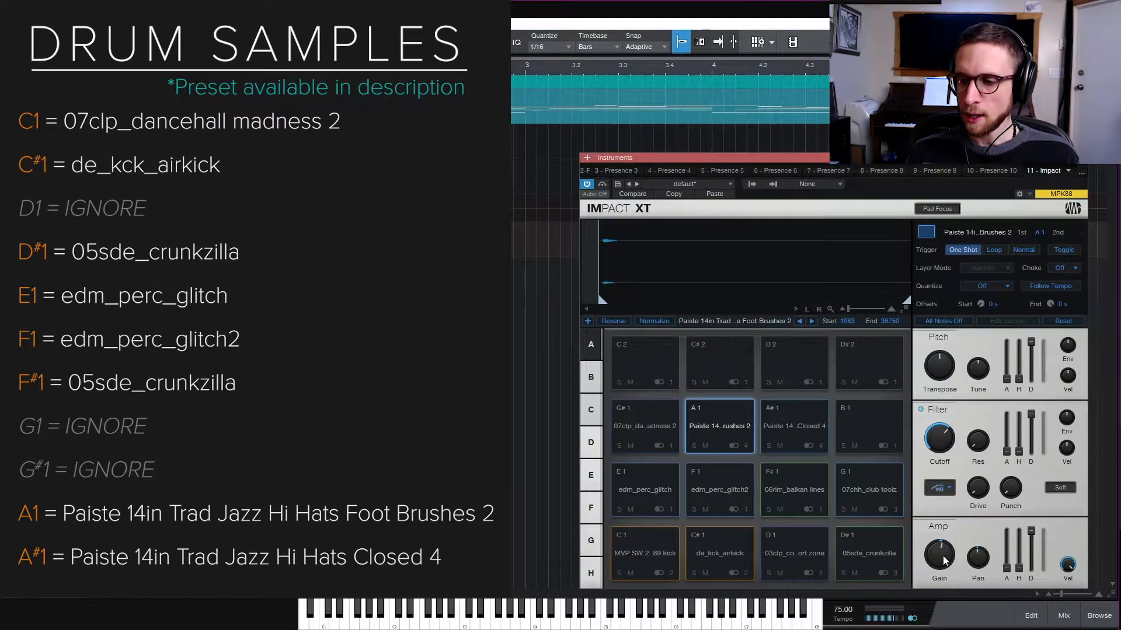
mouse_move(941, 560)
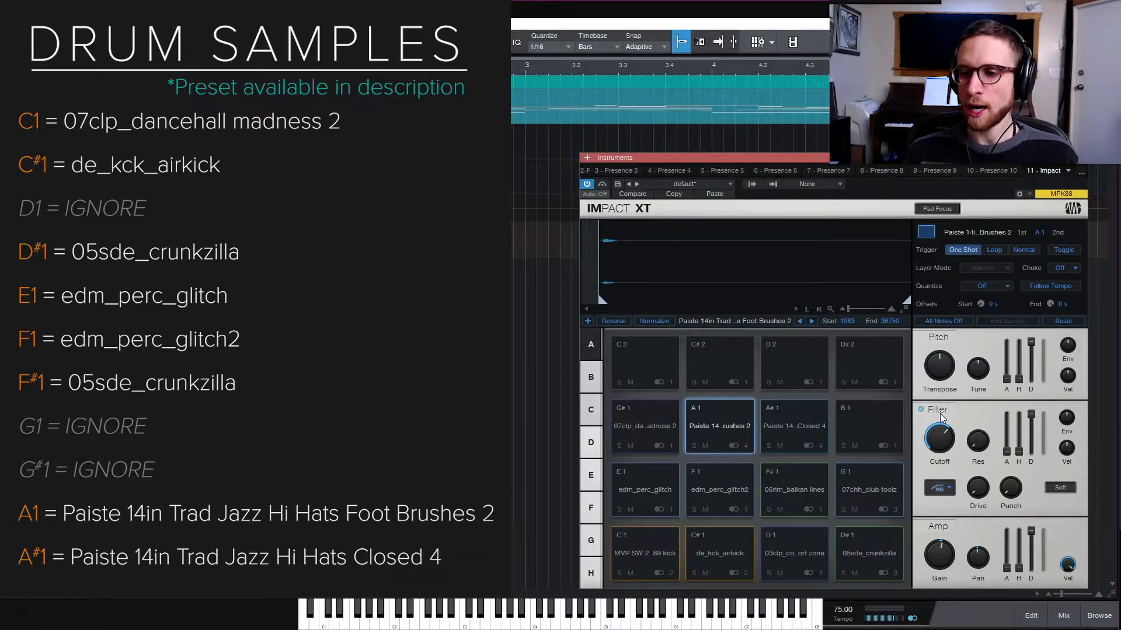
Select the A1 and A#1 hi-hat pads together and examine their filter type and cutoff
click(781, 420)
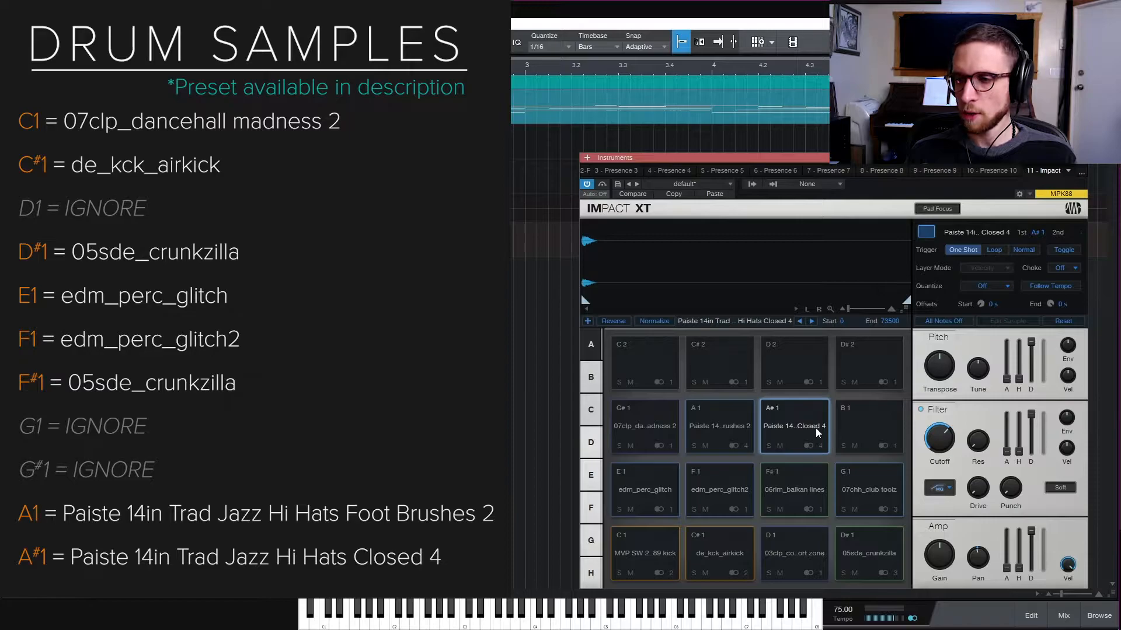
shift+click(730, 426)
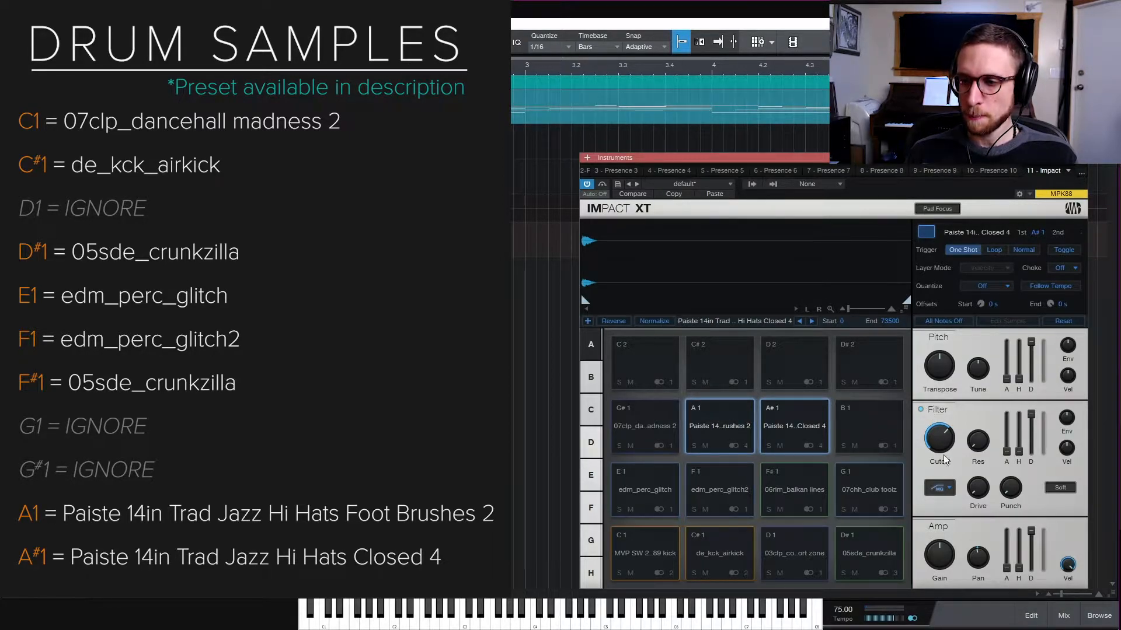
click(946, 492)
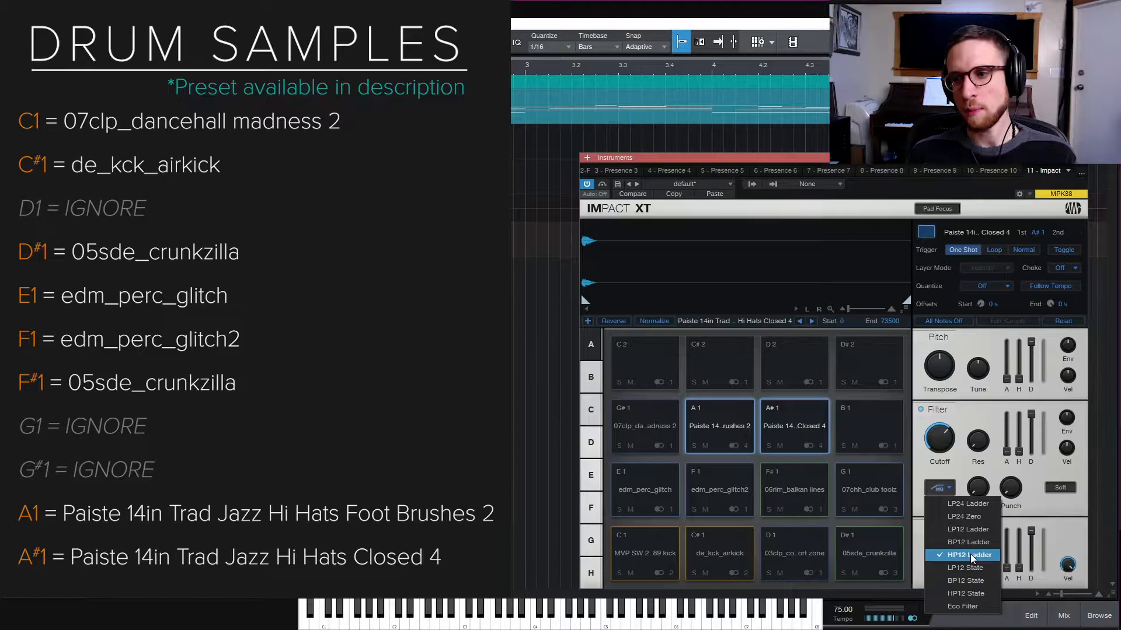
click(917, 468)
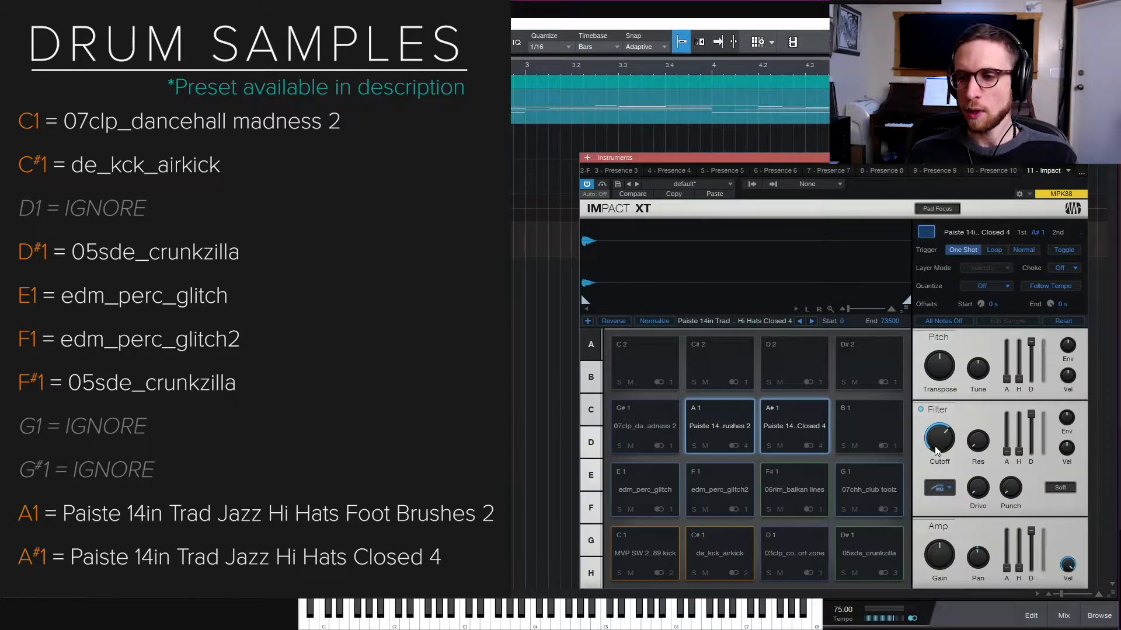
mouse_move(937, 447)
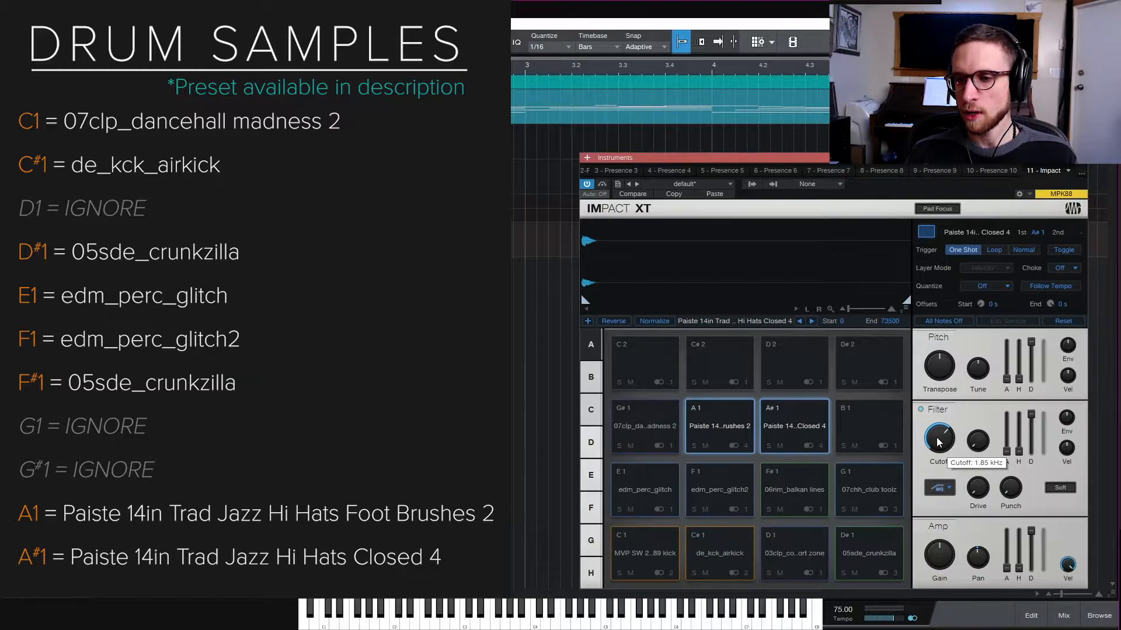
Audition the A1 and A#1 hi-hats alternately, comparing their sound with the filter bypassed and active
click(808, 421)
click(806, 420)
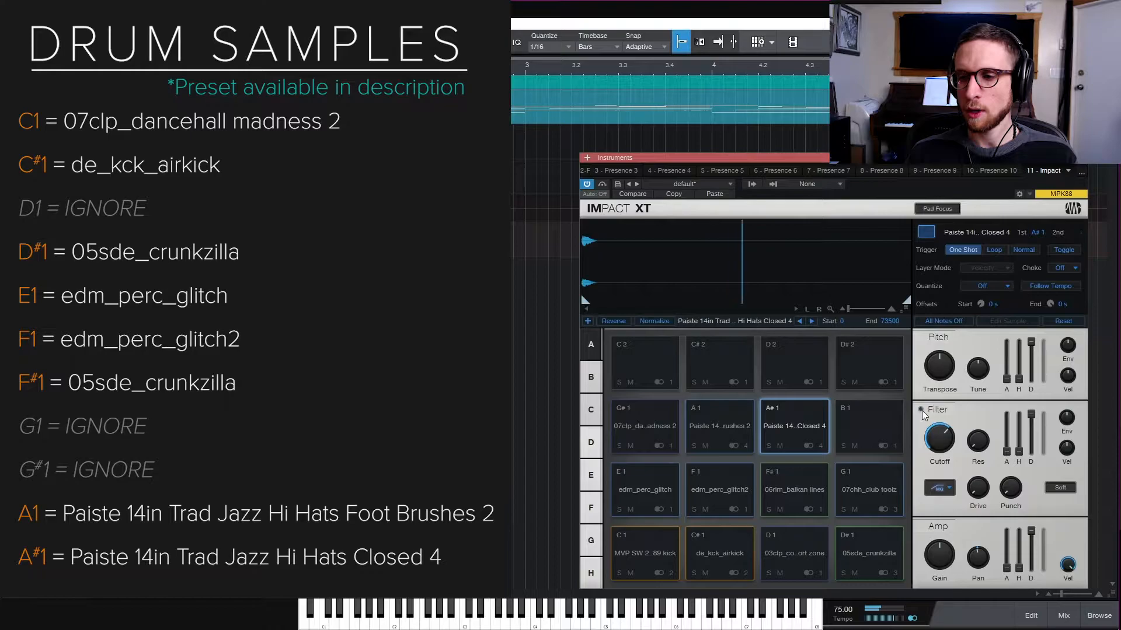
click(815, 424)
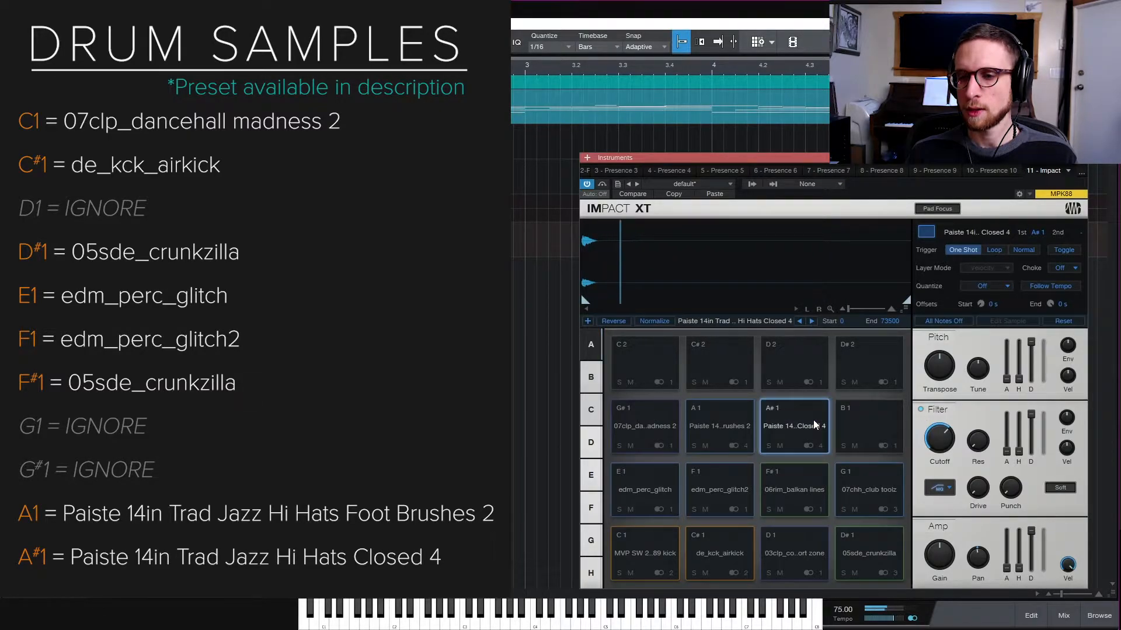
click(726, 424)
click(786, 426)
click(737, 425)
click(777, 424)
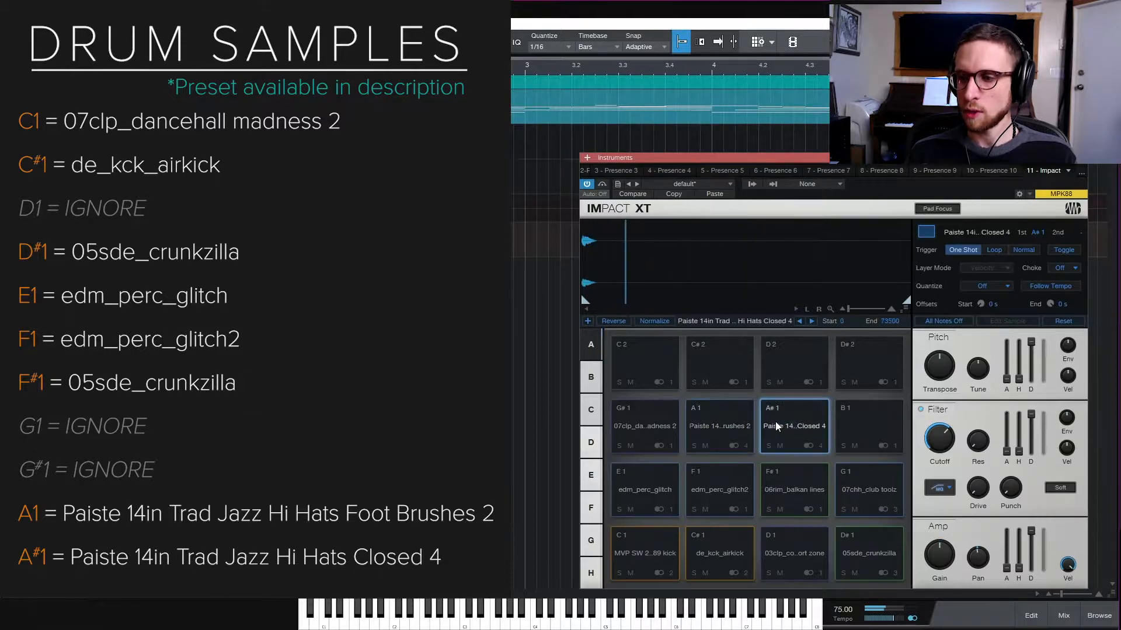
click(727, 421)
click(780, 433)
click(727, 423)
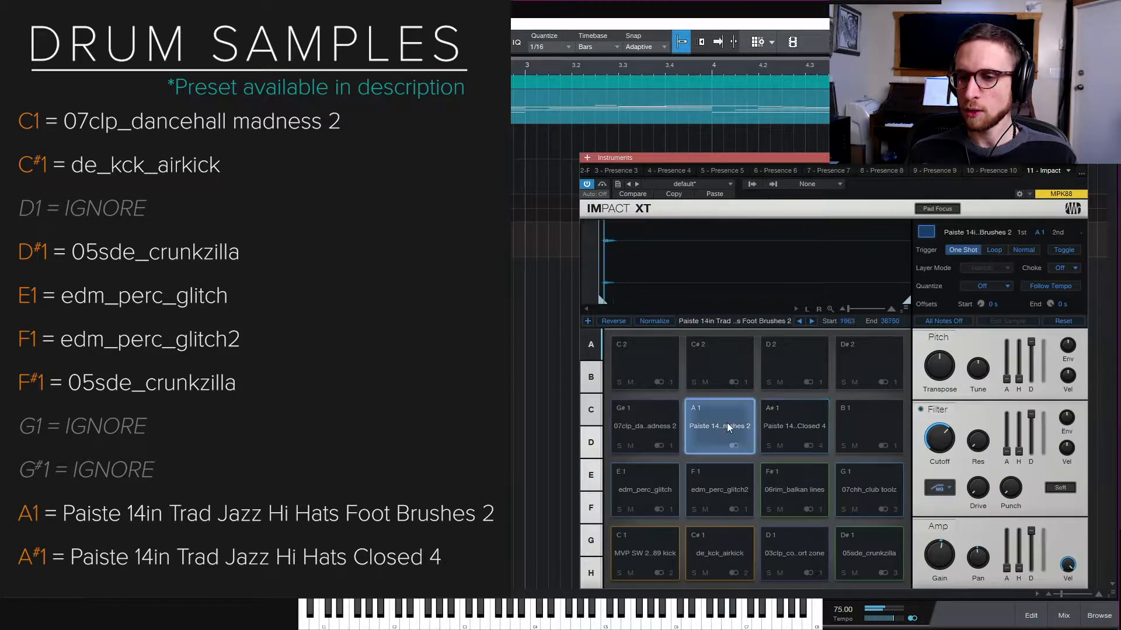
click(772, 418)
click(715, 425)
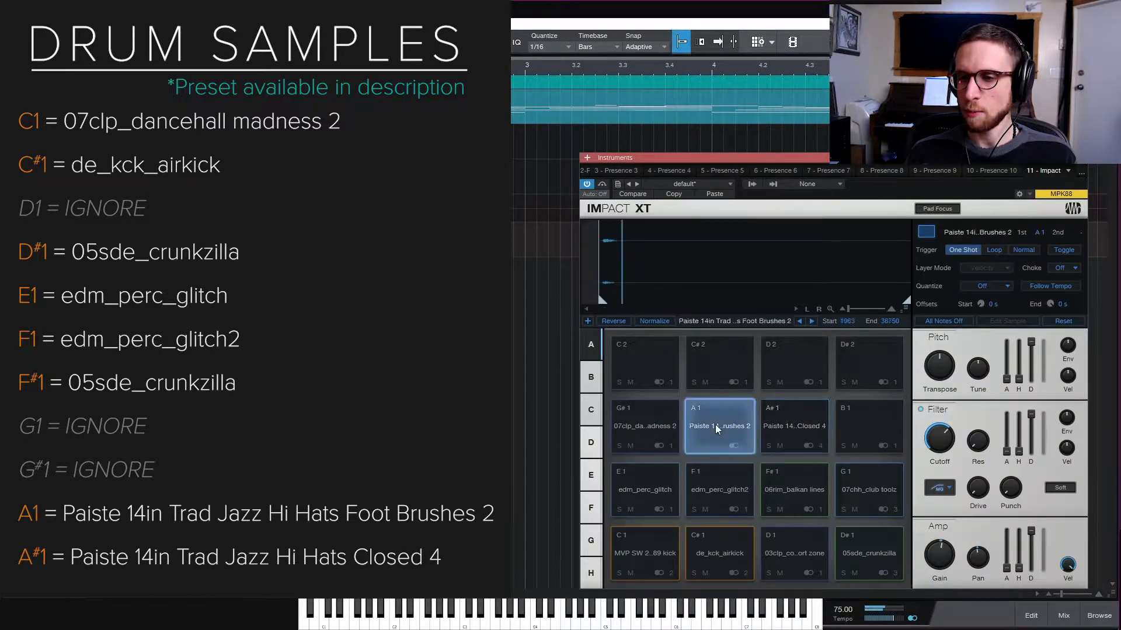
click(772, 426)
click(724, 425)
click(764, 429)
click(728, 425)
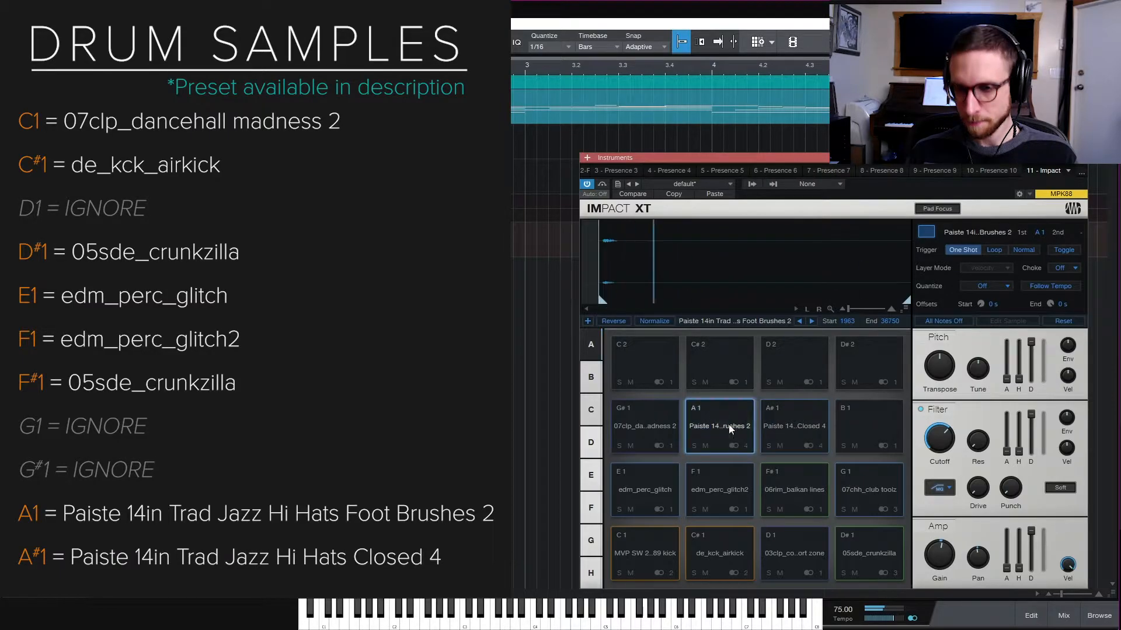
click(790, 426)
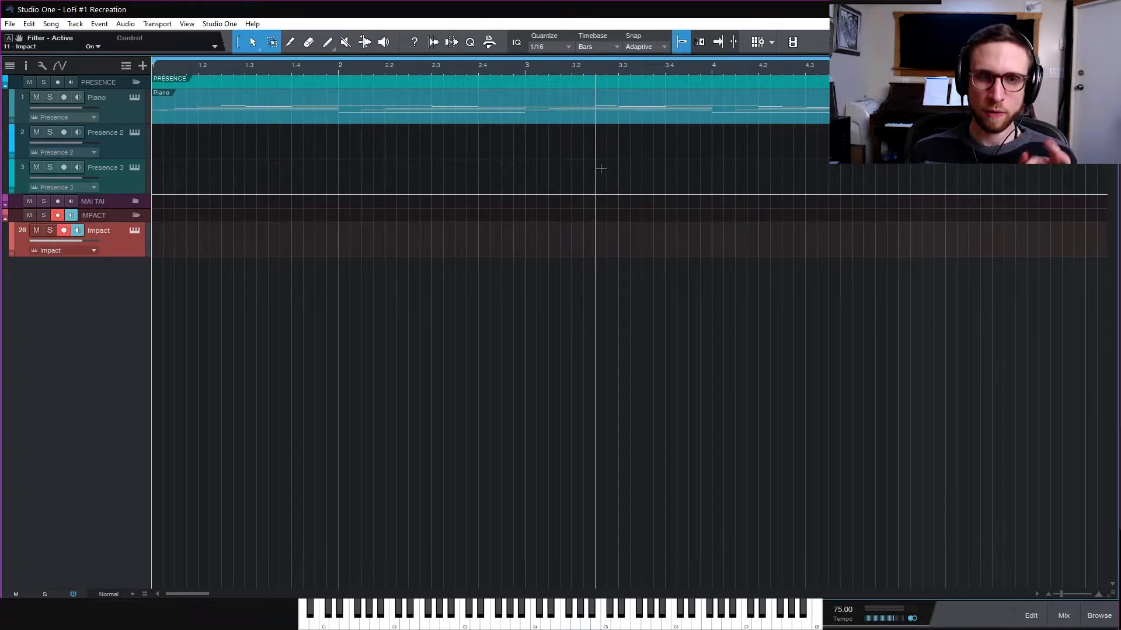
Record a four-bar kick and snare part on the Impact track and open it in the editor's piano view
key(KP_Multiply)
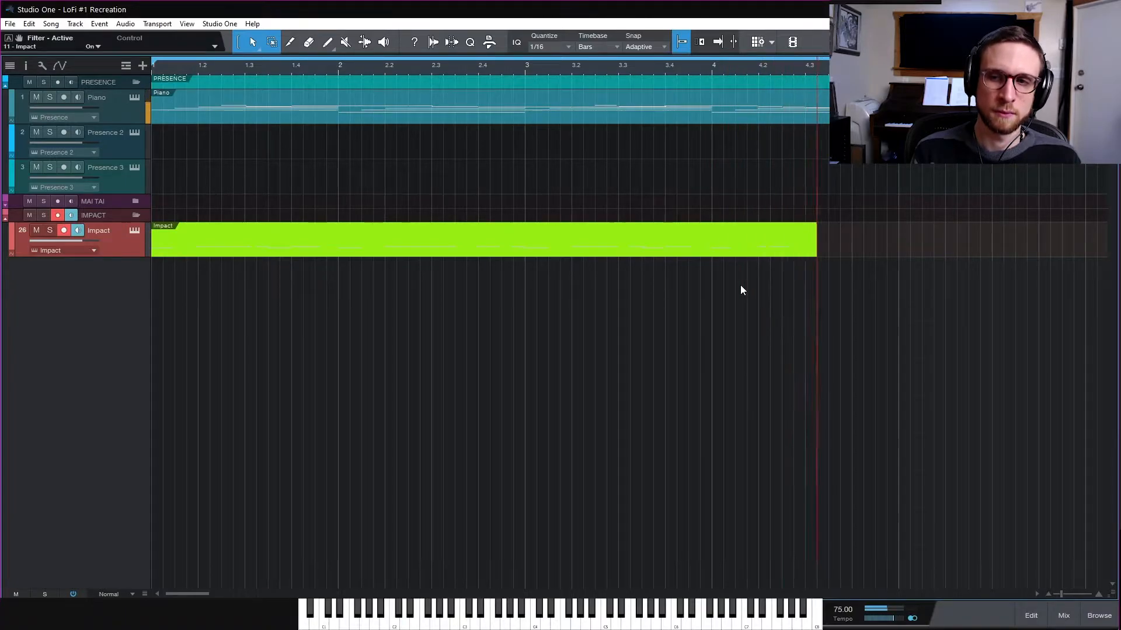
key(space)
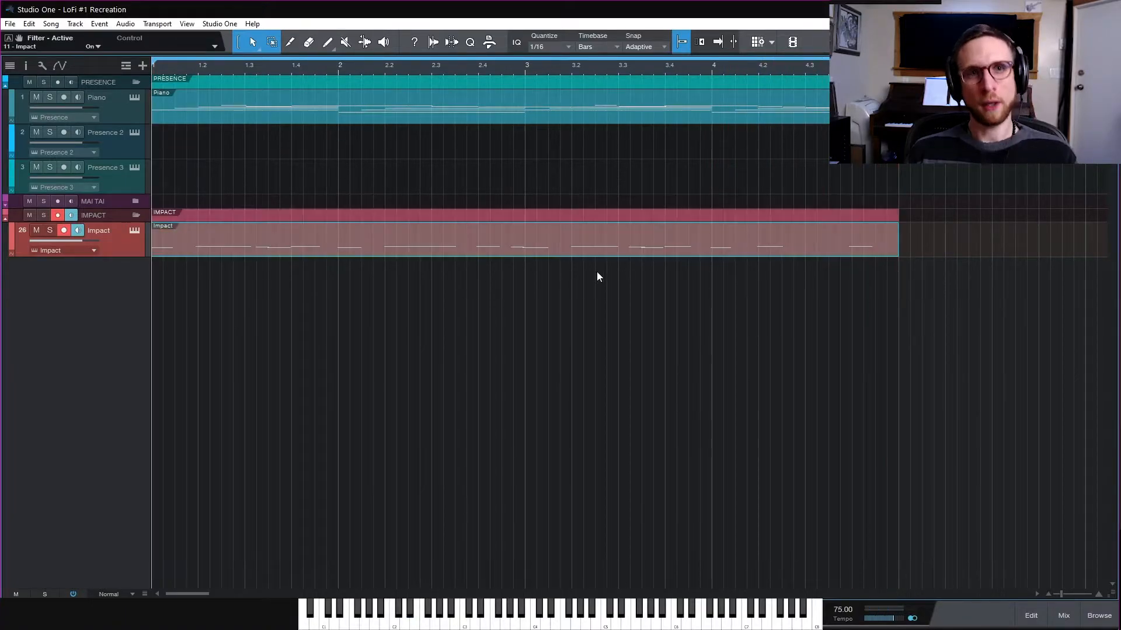
double_click(560, 252)
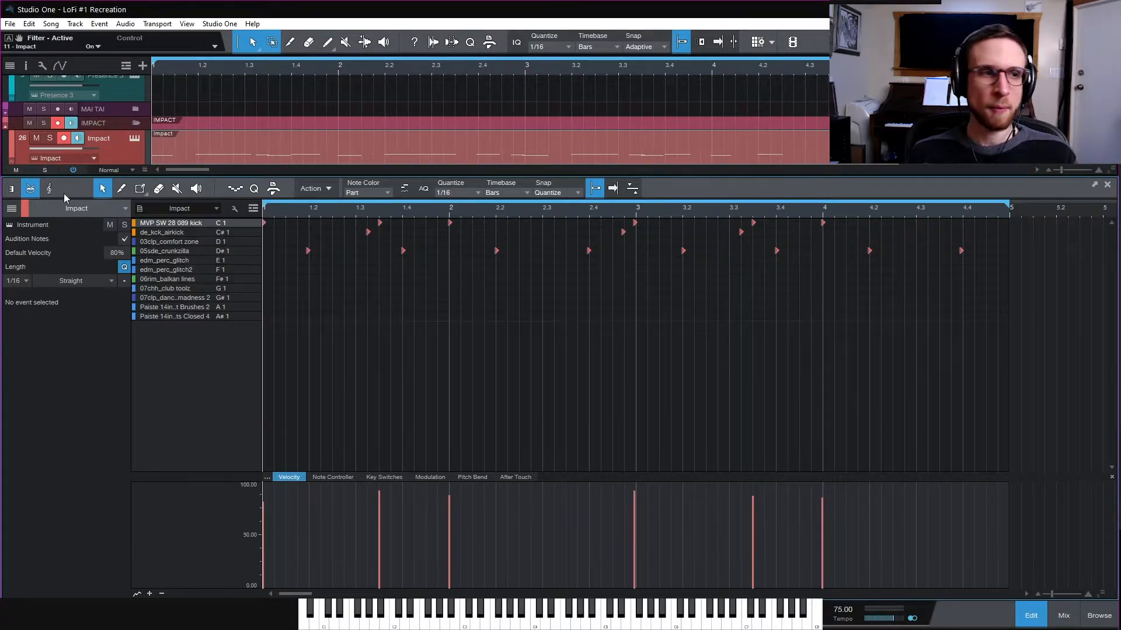
click(10, 189)
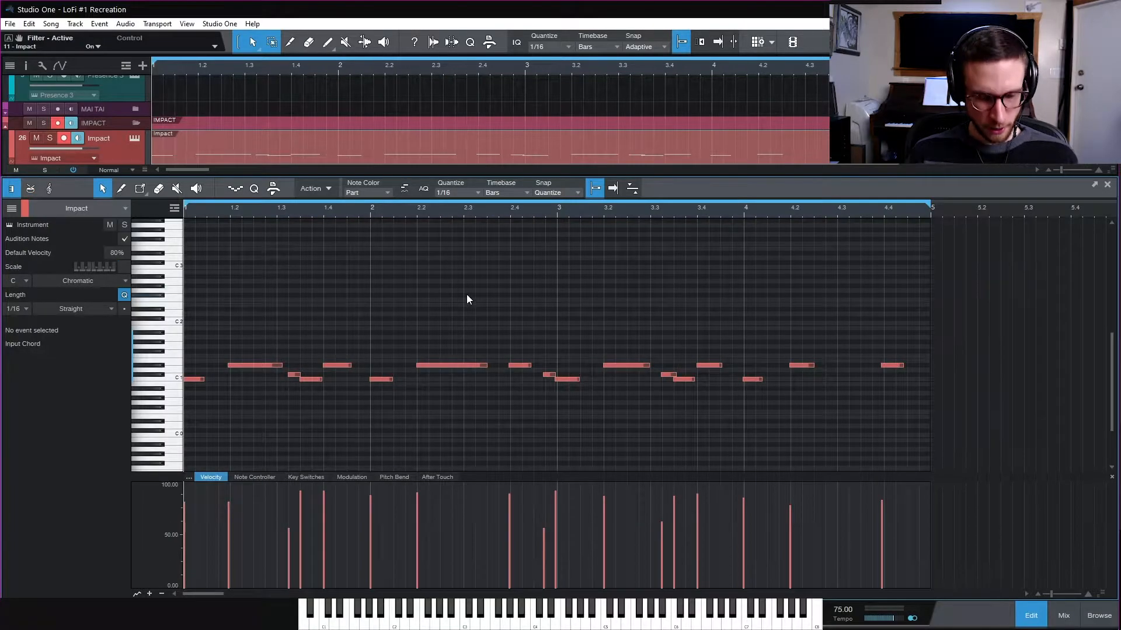
Select all the recorded drum notes and shorten them to a uniform length of 0.0.1.11
key(w)
key(w)
key(e)
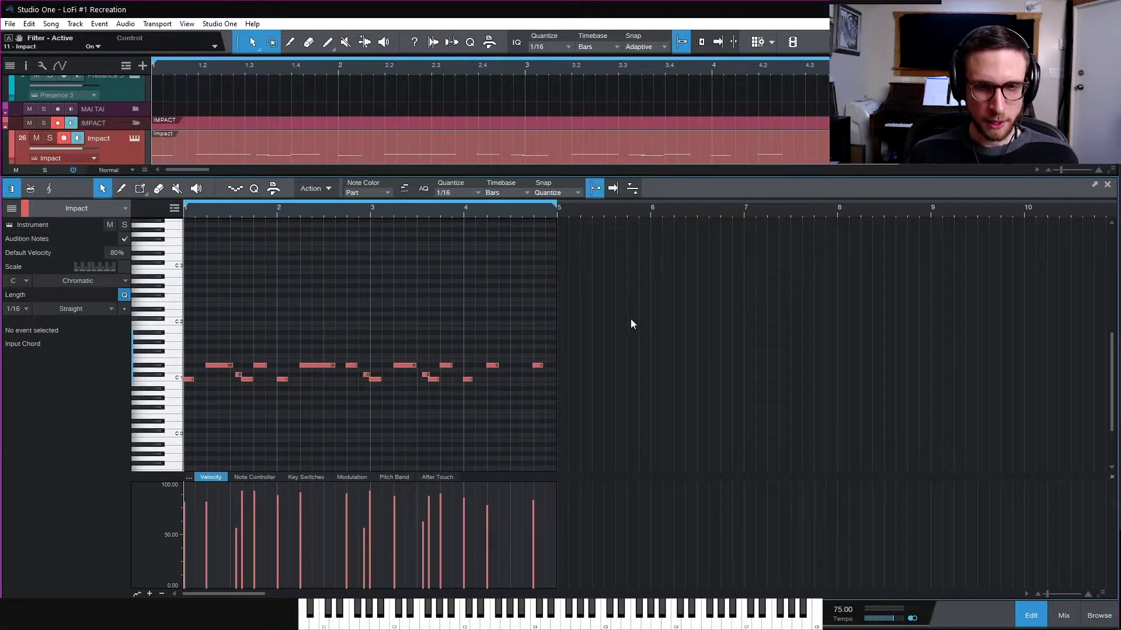
drag(630, 322, 183, 425)
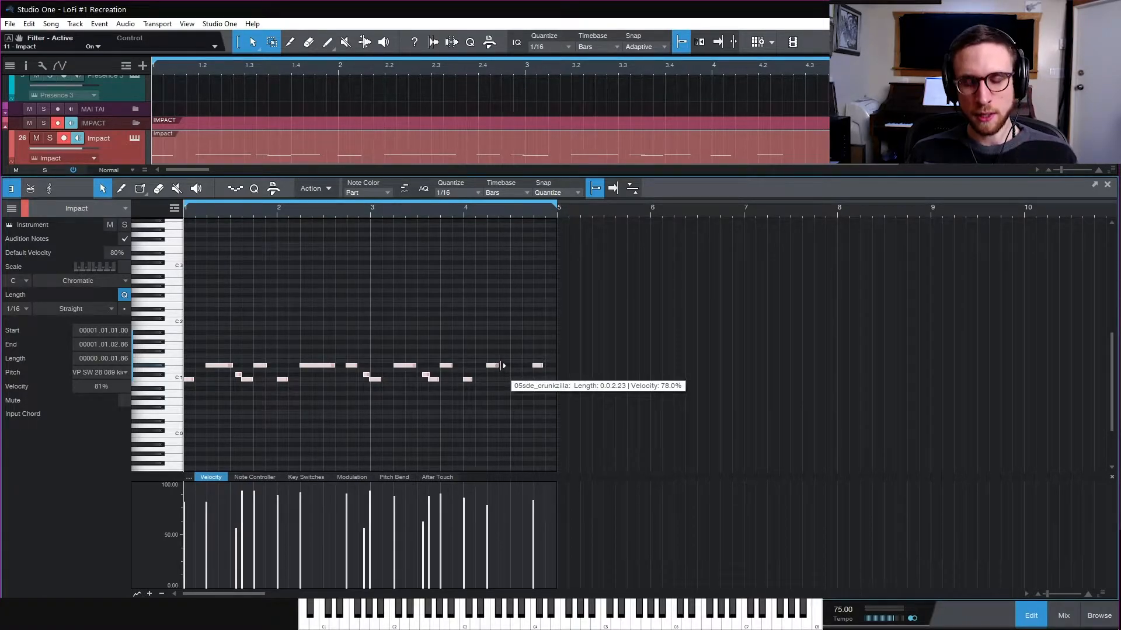
drag(503, 366, 498, 371)
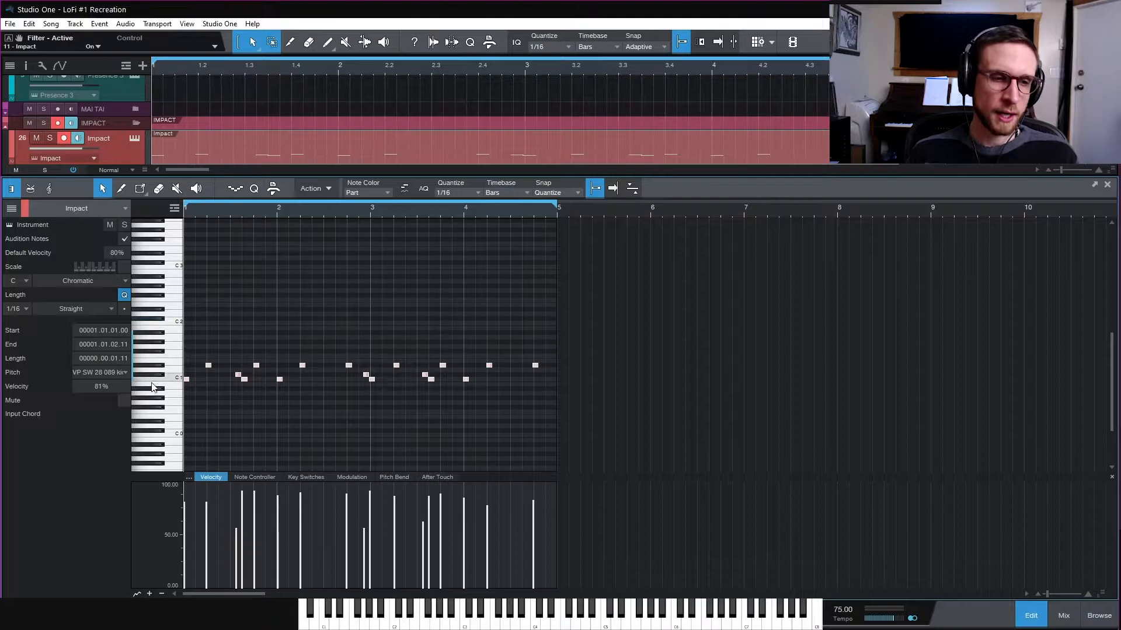
Quantize all the 05sde_crunkzilla snare notes on D#1 to the 1/16 grid
click(403, 320)
key(e)
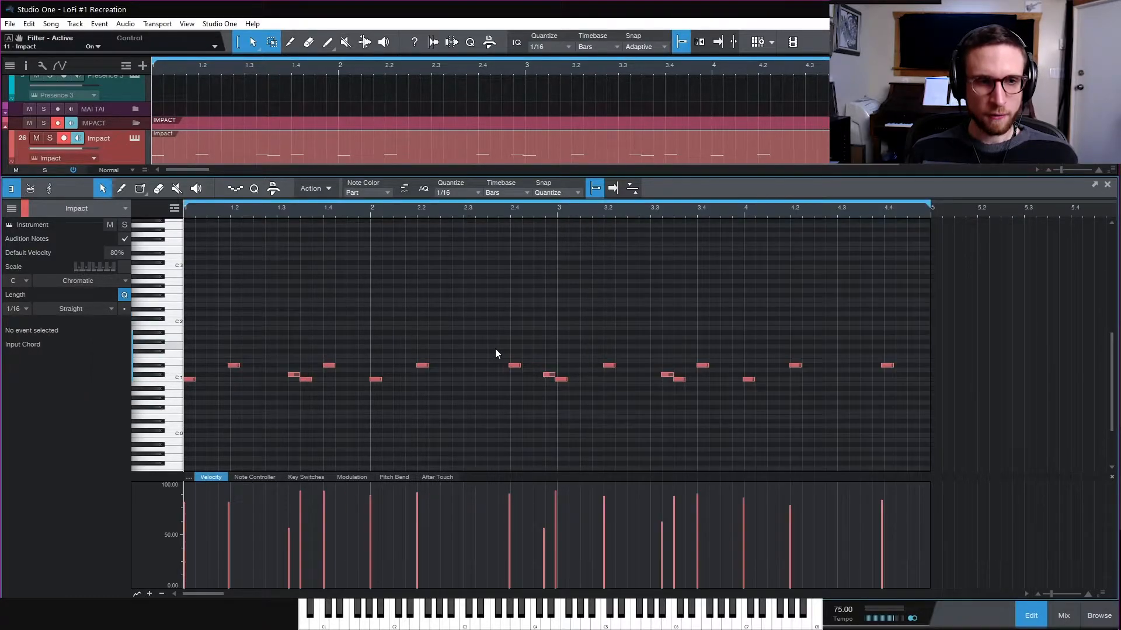
drag(219, 349, 941, 367)
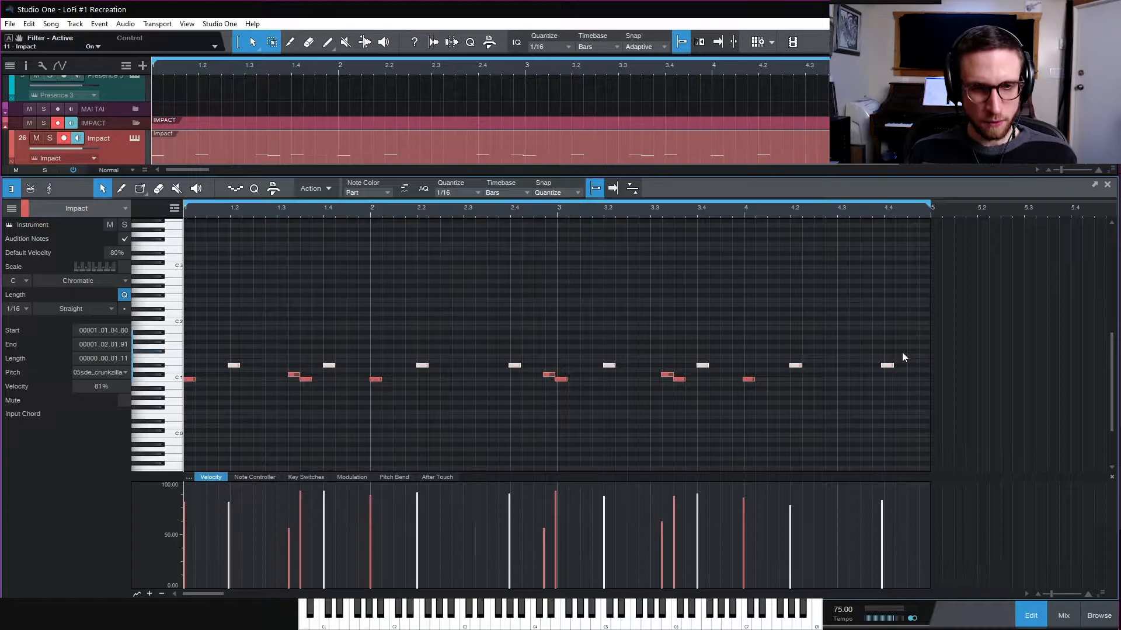
key(q)
Quantize the C1 kick notes on the downbeats of bars 1 to 4
drag(401, 418, 369, 357)
drag(219, 396, 184, 353)
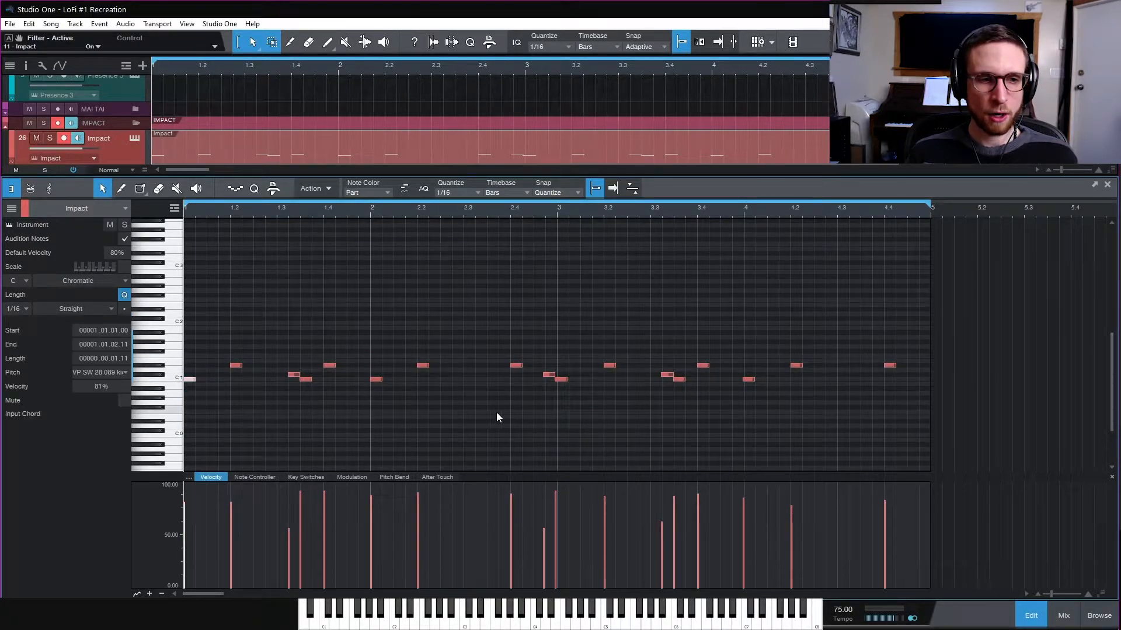
click(562, 380)
key(q)
click(749, 380)
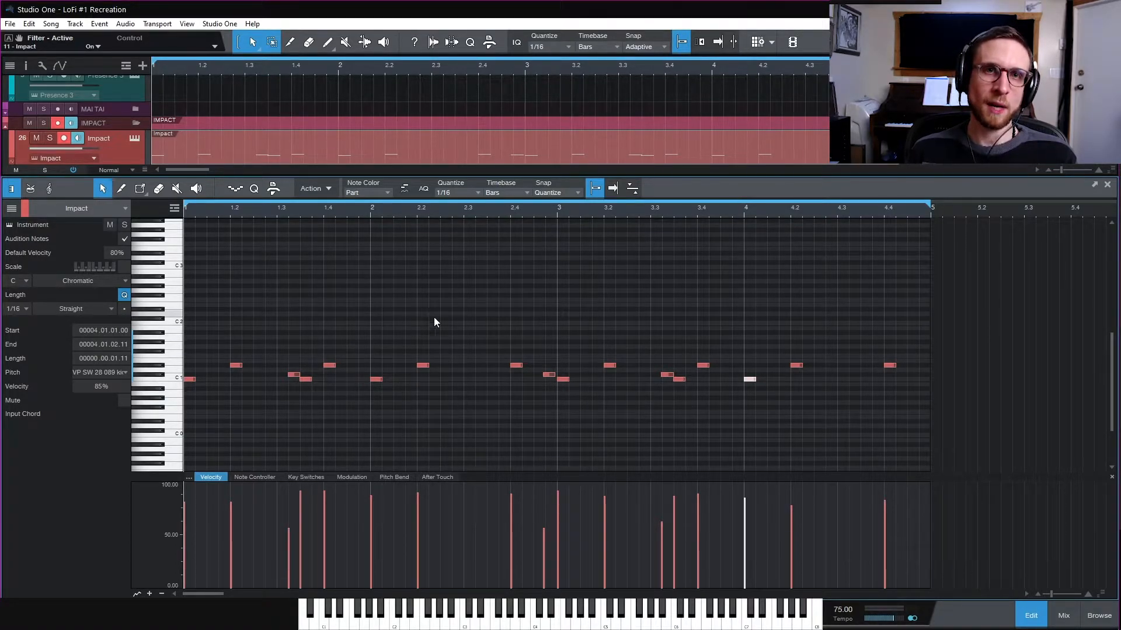
Inspect the off-beat kick pairs on C#1 and C1 in bars 1 to 3 and adjust their timing
key(e)
key(e)
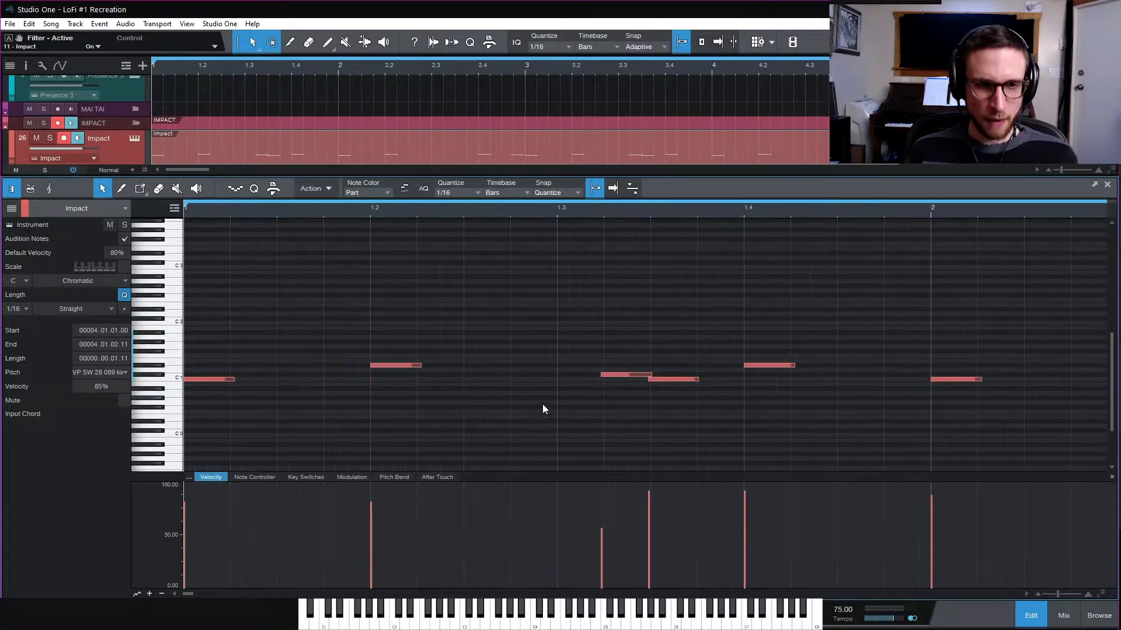
scroll(593, 411, right, 2)
drag(513, 342, 604, 404)
key(w)
drag(784, 358, 885, 405)
scroll(879, 388, right, 4)
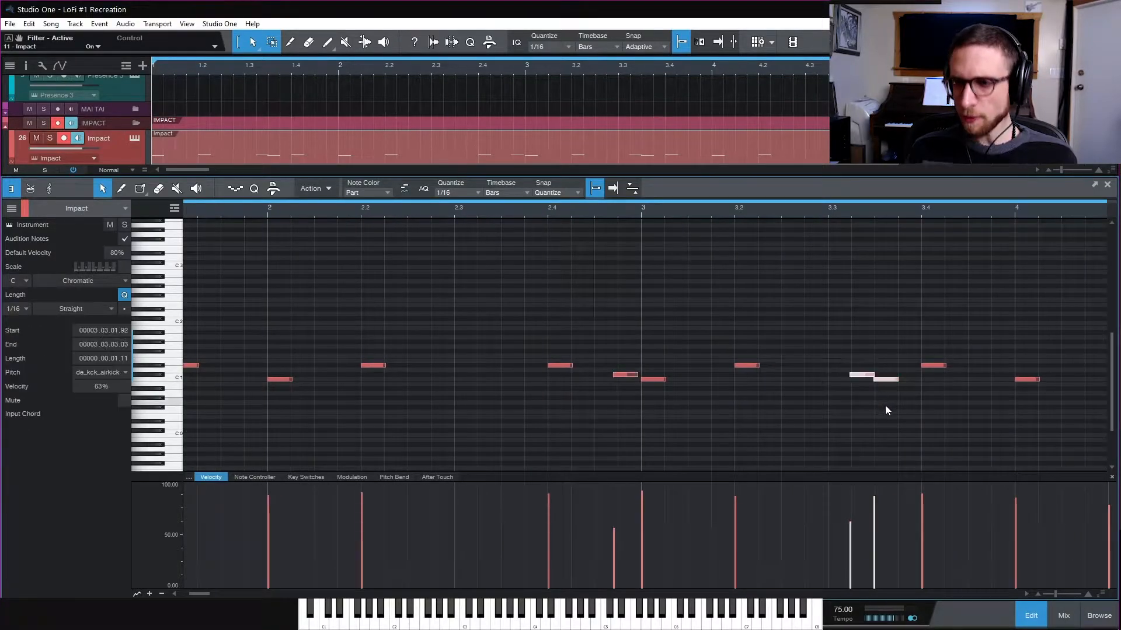
scroll(811, 400, left, 5)
click(739, 419)
key(w)
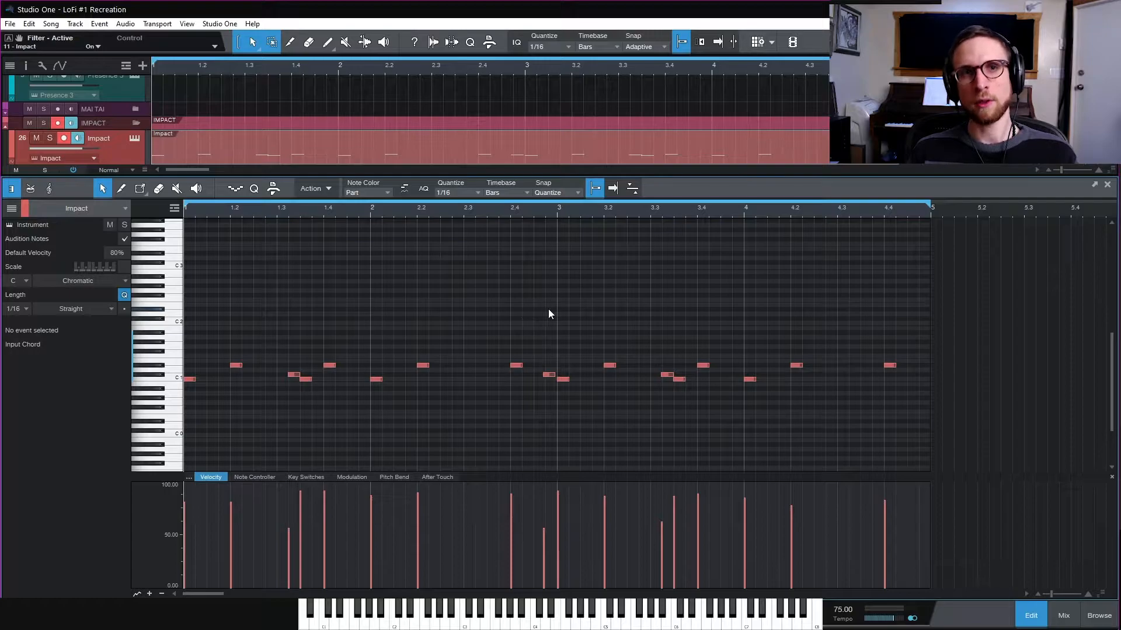
key(q)
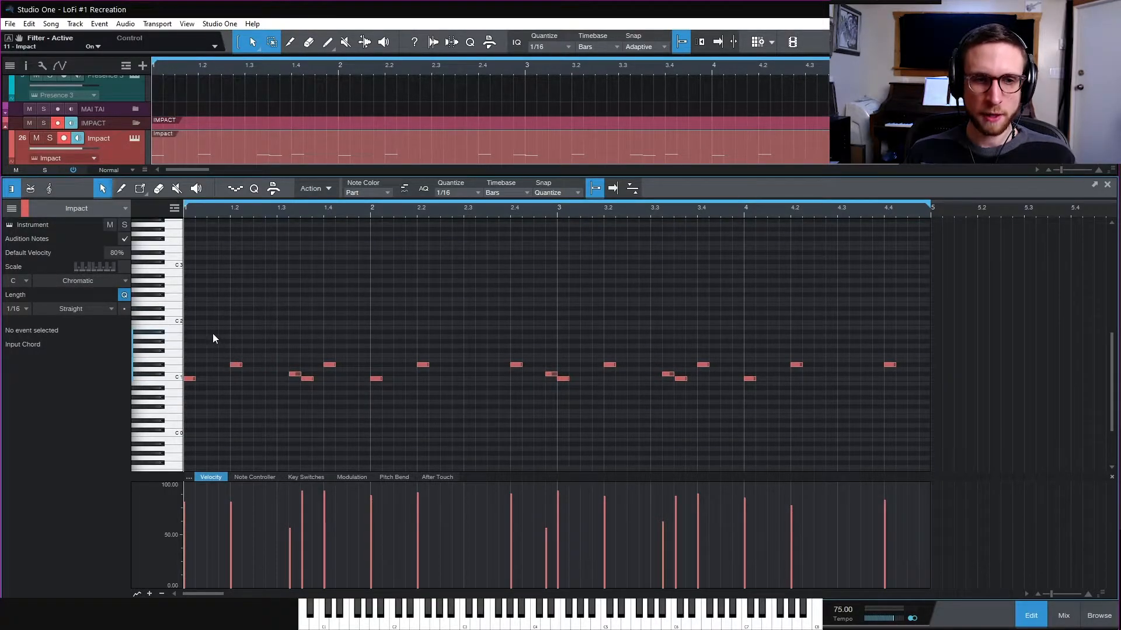
Set the velocity of all D#1 snare notes to a uniform 80%
drag(209, 331, 927, 366)
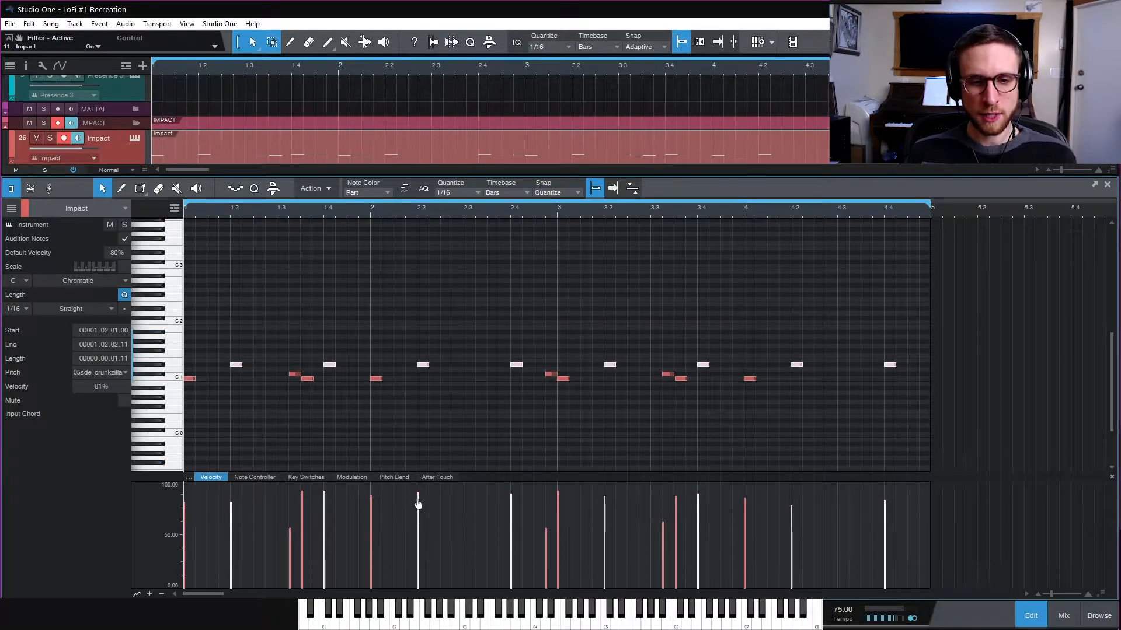
mouse_move(418, 505)
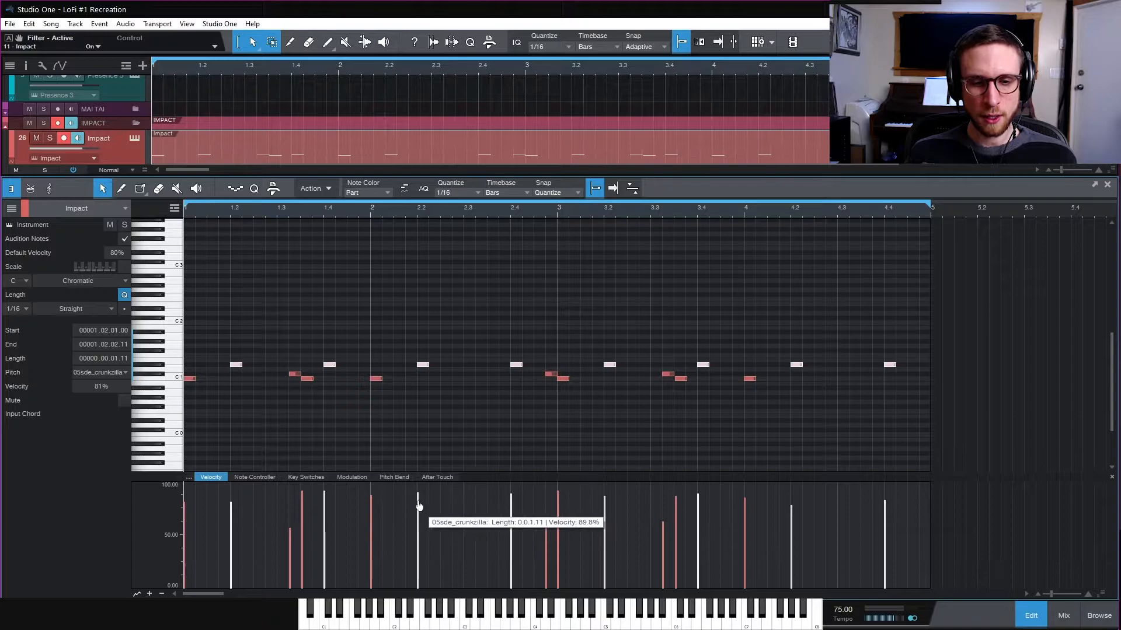
drag(419, 506, 420, 519)
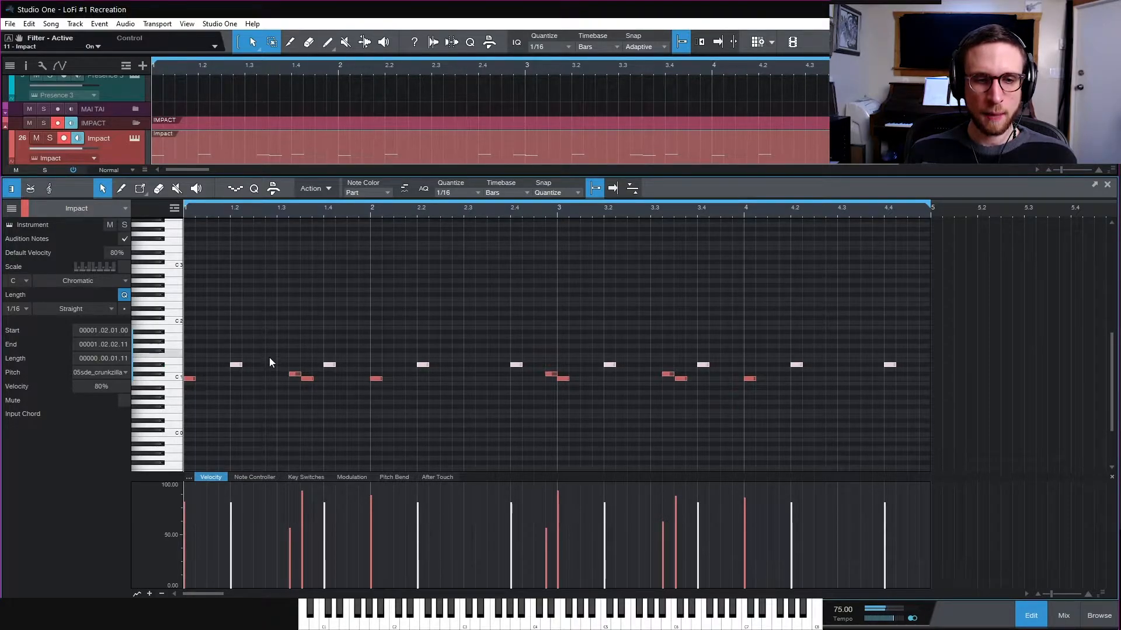
click(556, 418)
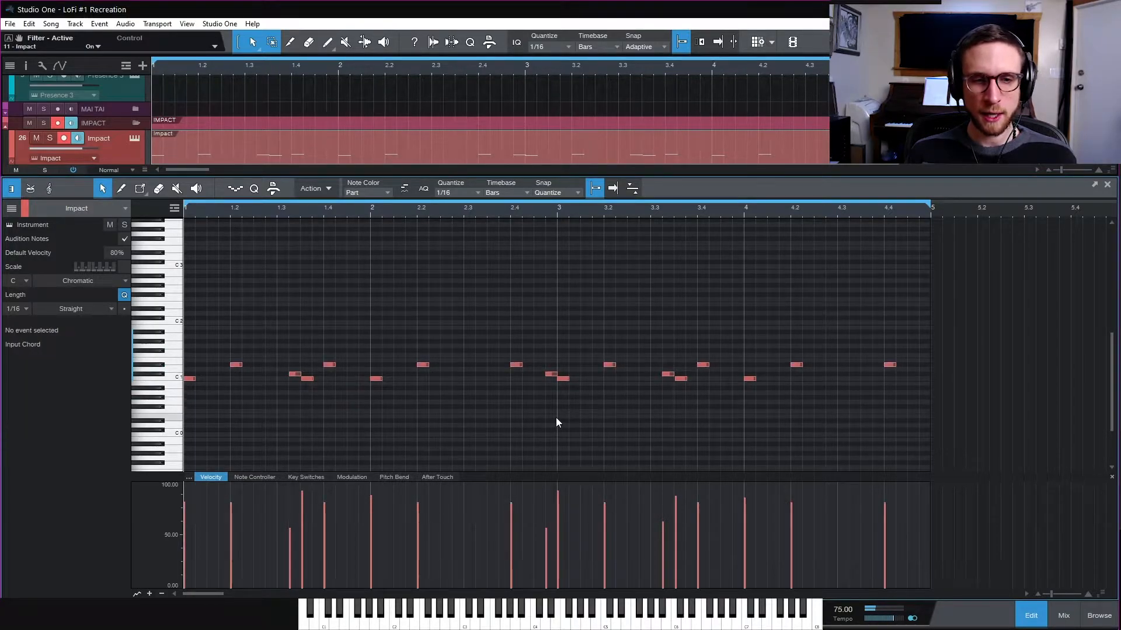
Select every C1 kick note and level their velocities to a uniform 80%
click(306, 378)
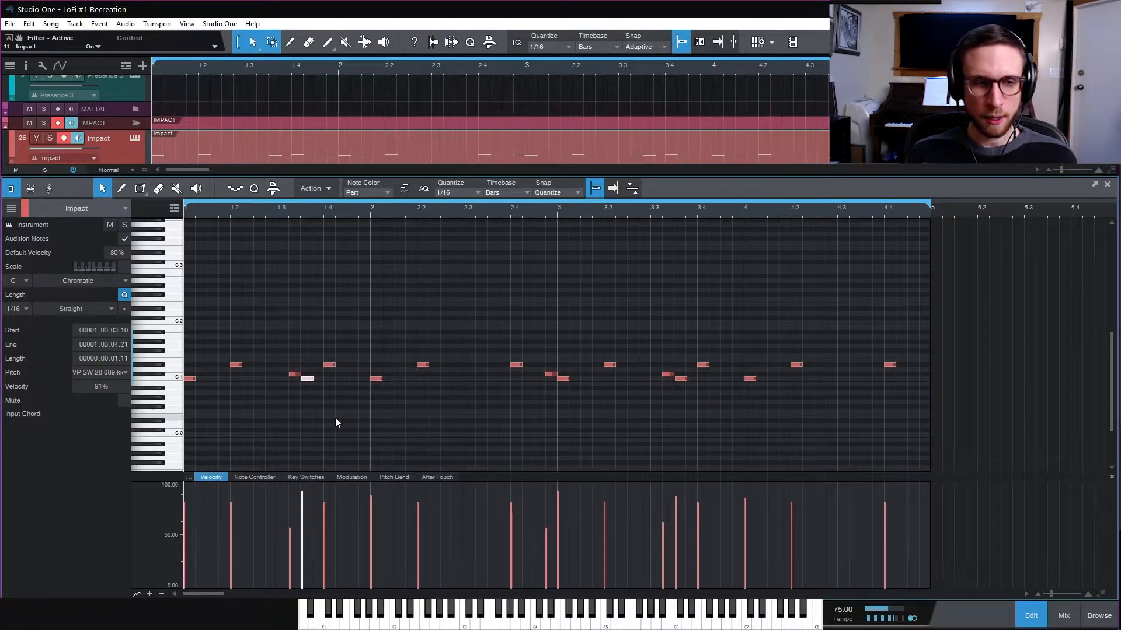
click(174, 378)
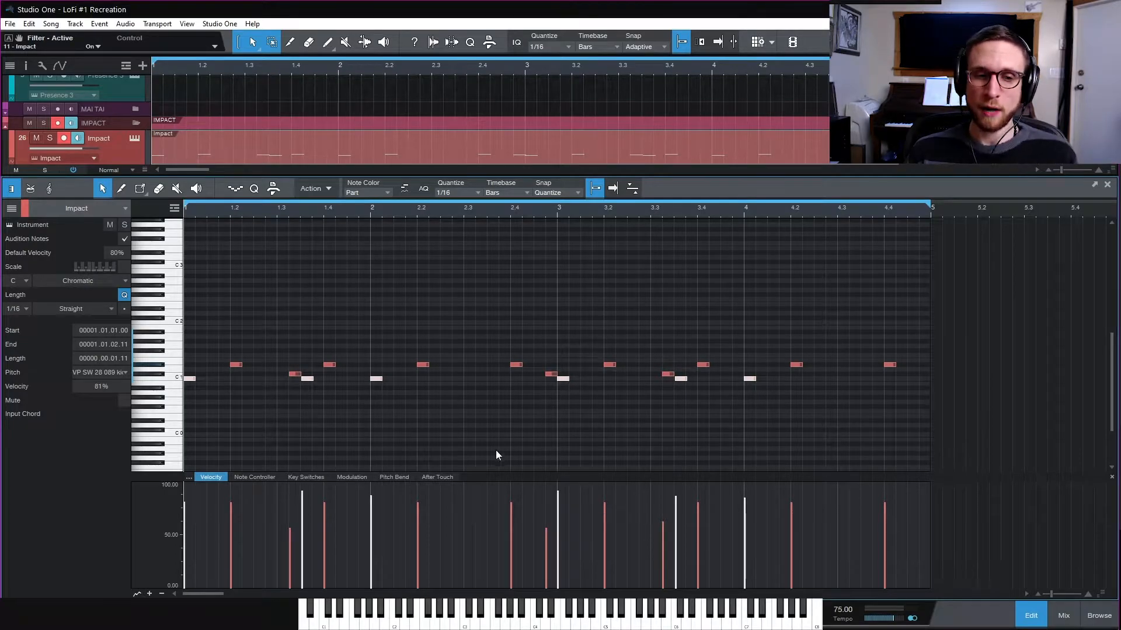
click(372, 503)
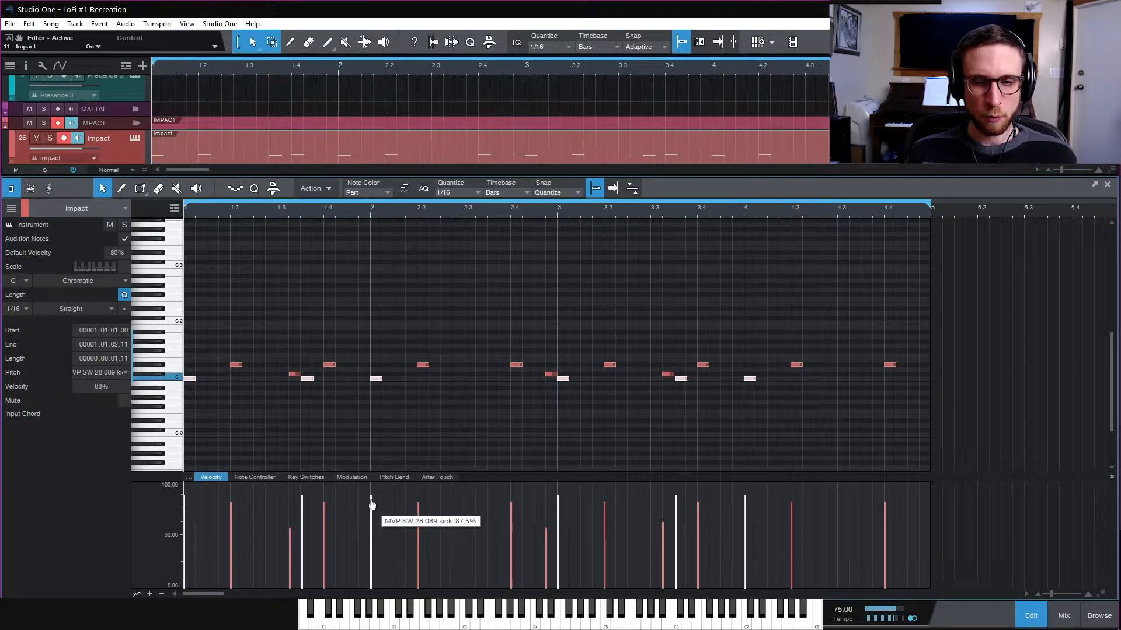
drag(372, 504, 373, 513)
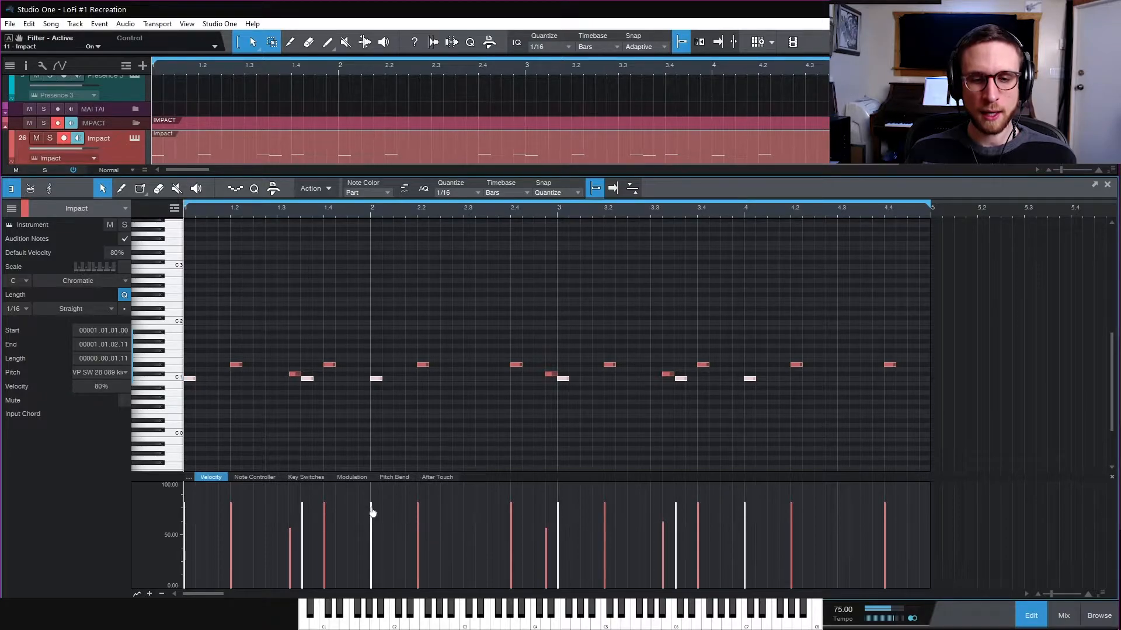
Compare the off-beat kick velocities and lower the C#1 kicks in bars 2 and 3 to about 51%
click(380, 439)
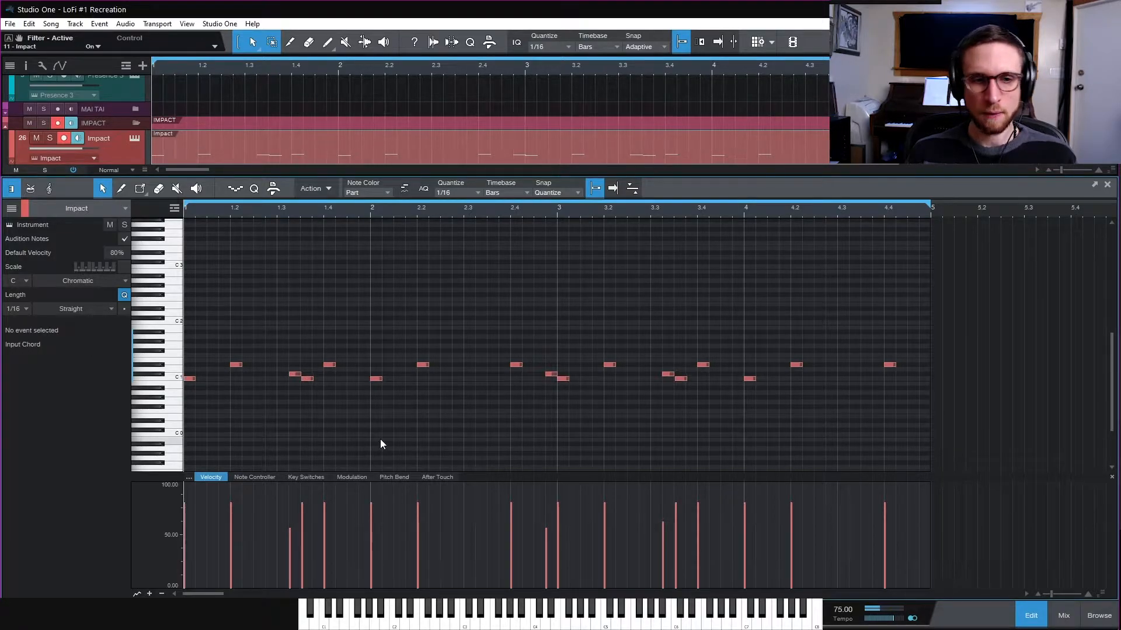
click(294, 374)
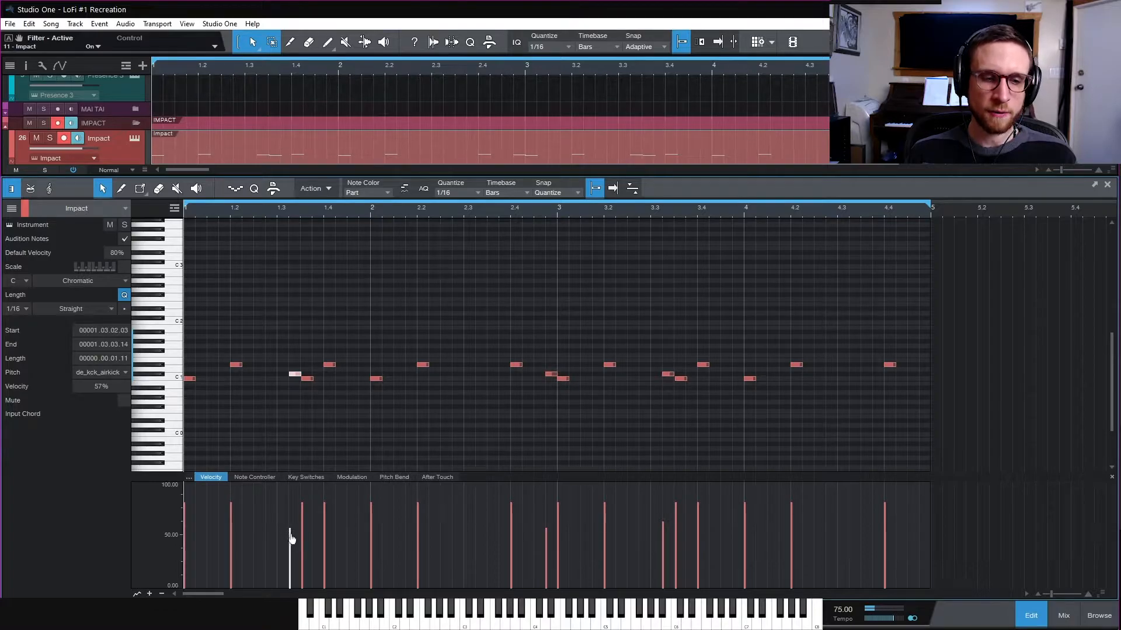
click(307, 379)
click(295, 374)
click(307, 379)
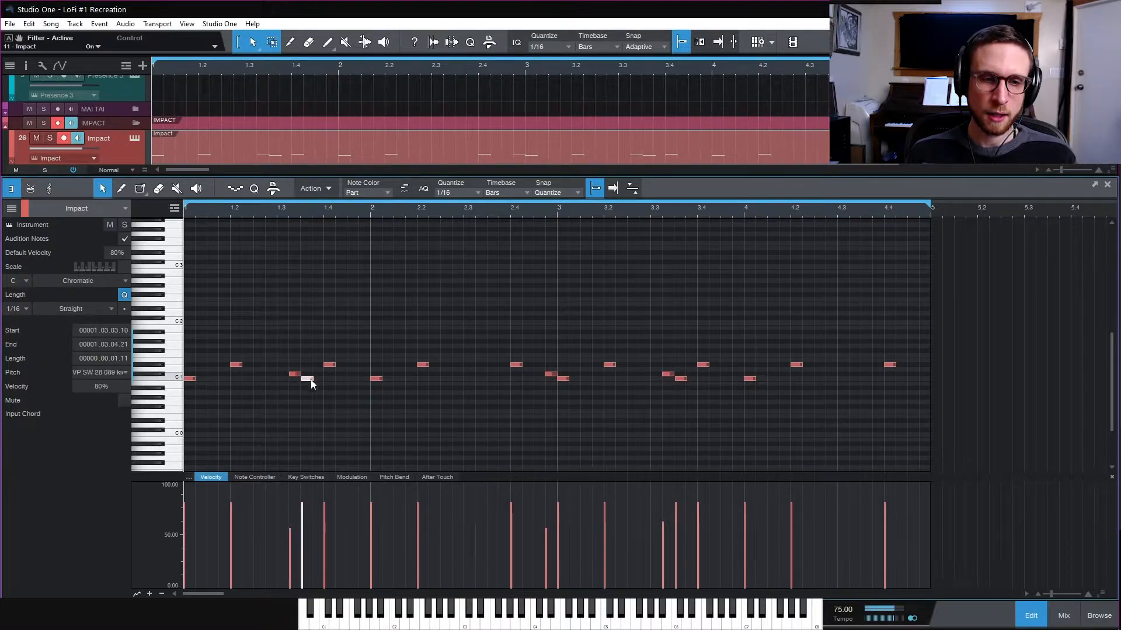
click(549, 374)
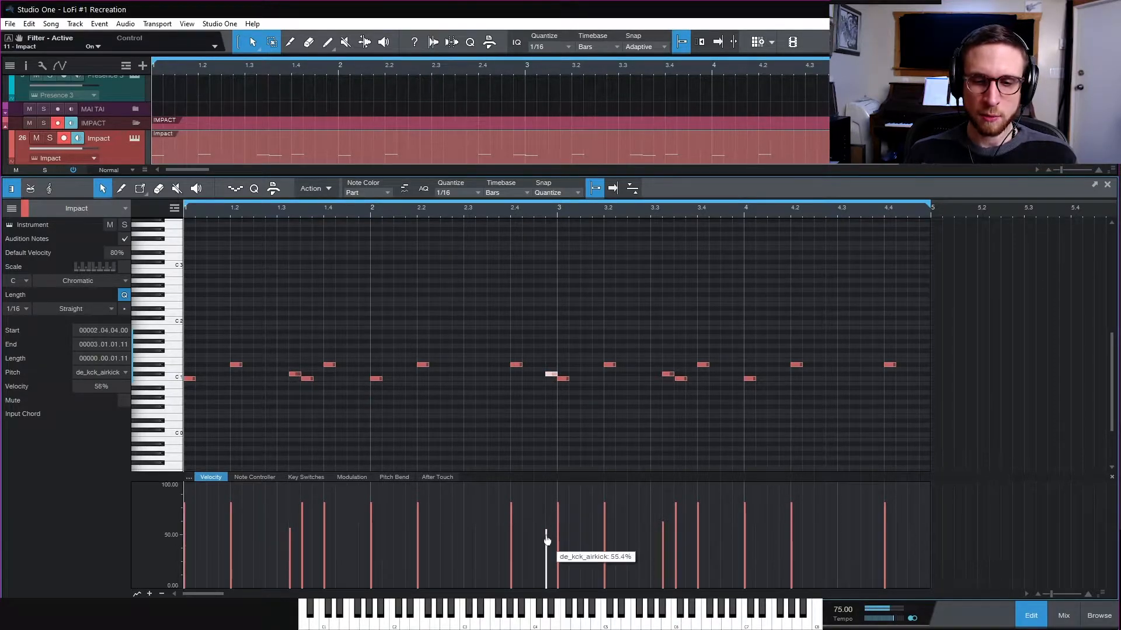
click(667, 375)
drag(663, 541, 663, 546)
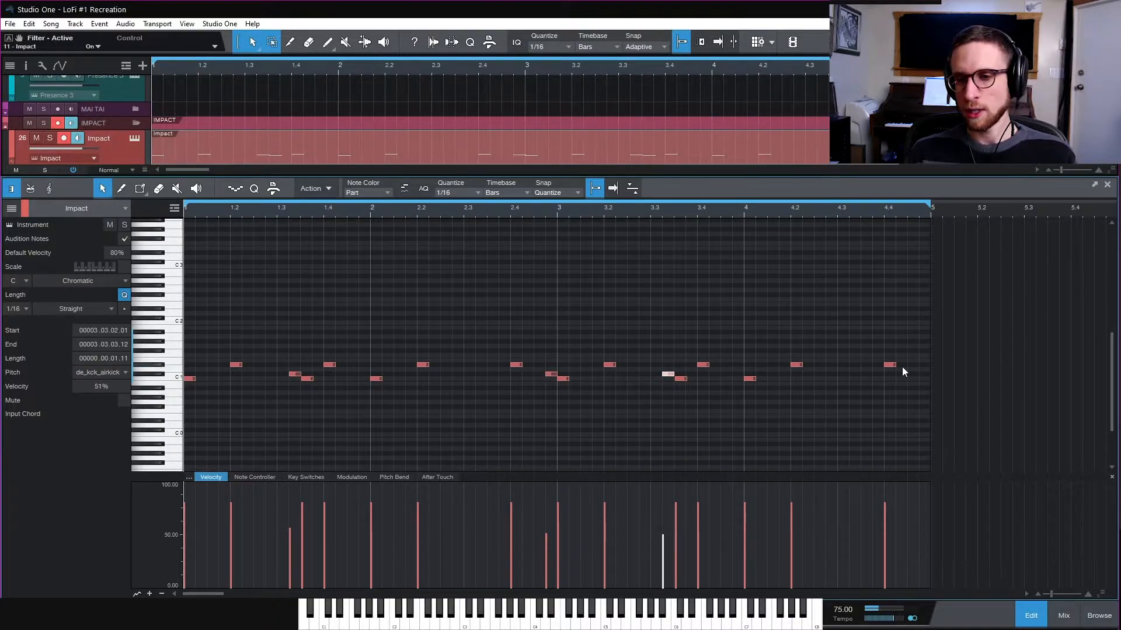
click(671, 425)
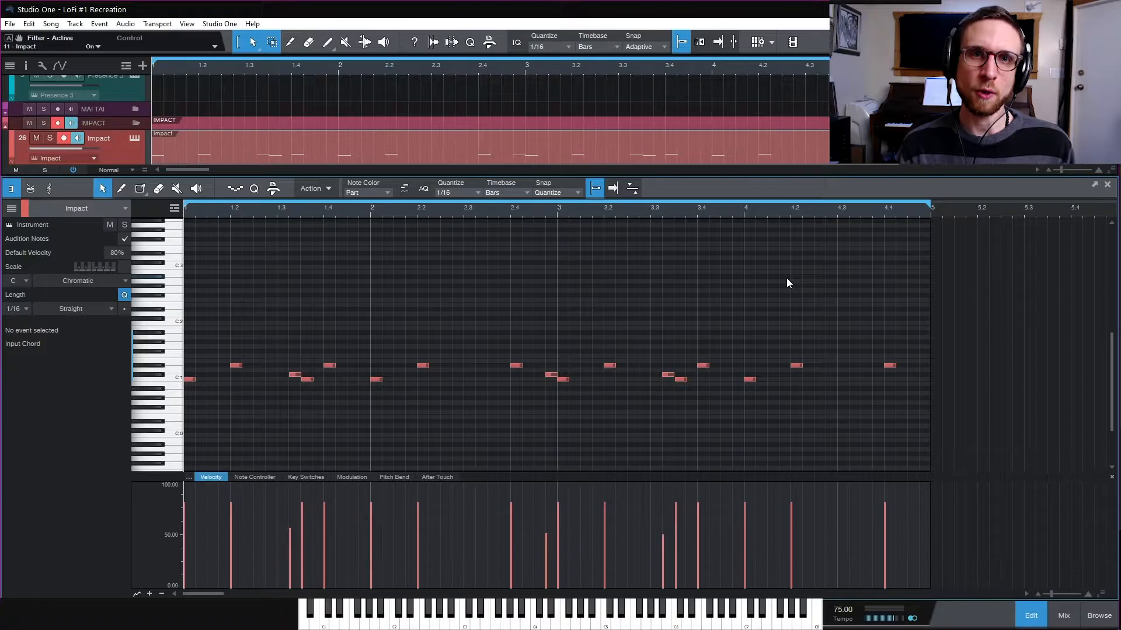
Record an alternating hi-hat pattern on A#1 and A1 across the four bars and shorten all its notes to 0.00.00.90
key(KP_Multiply)
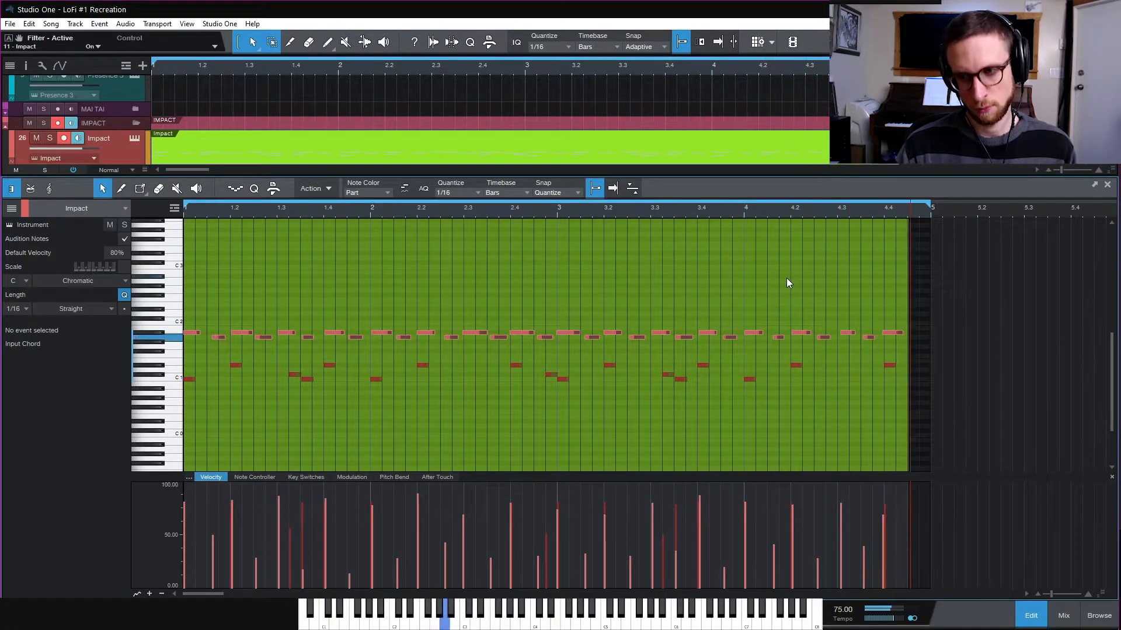
key(space)
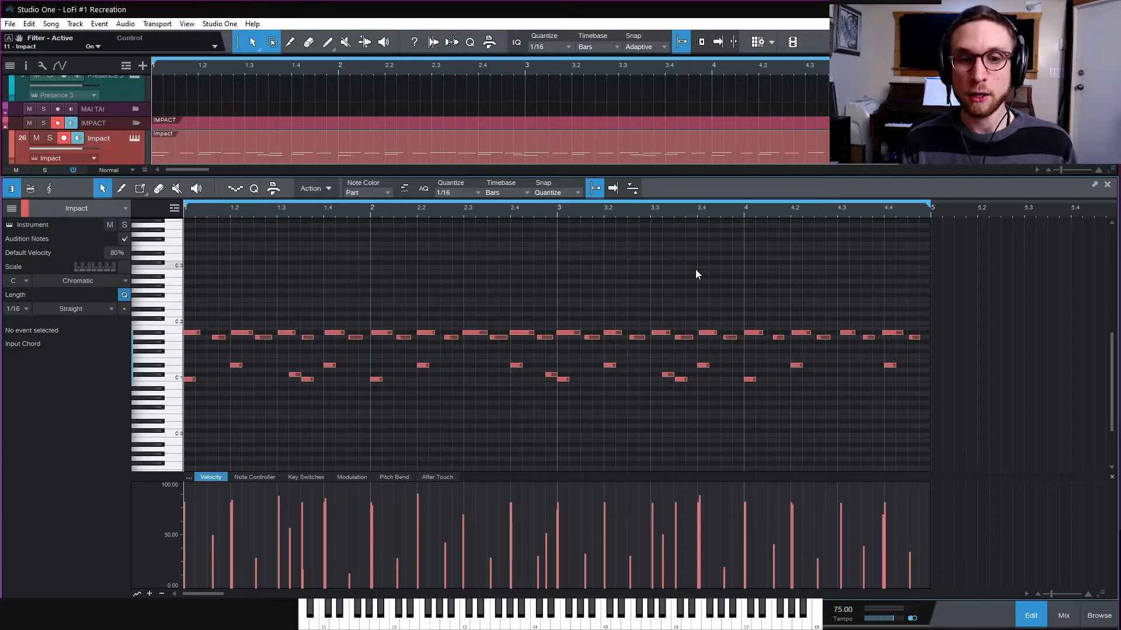
drag(986, 317, 96, 344)
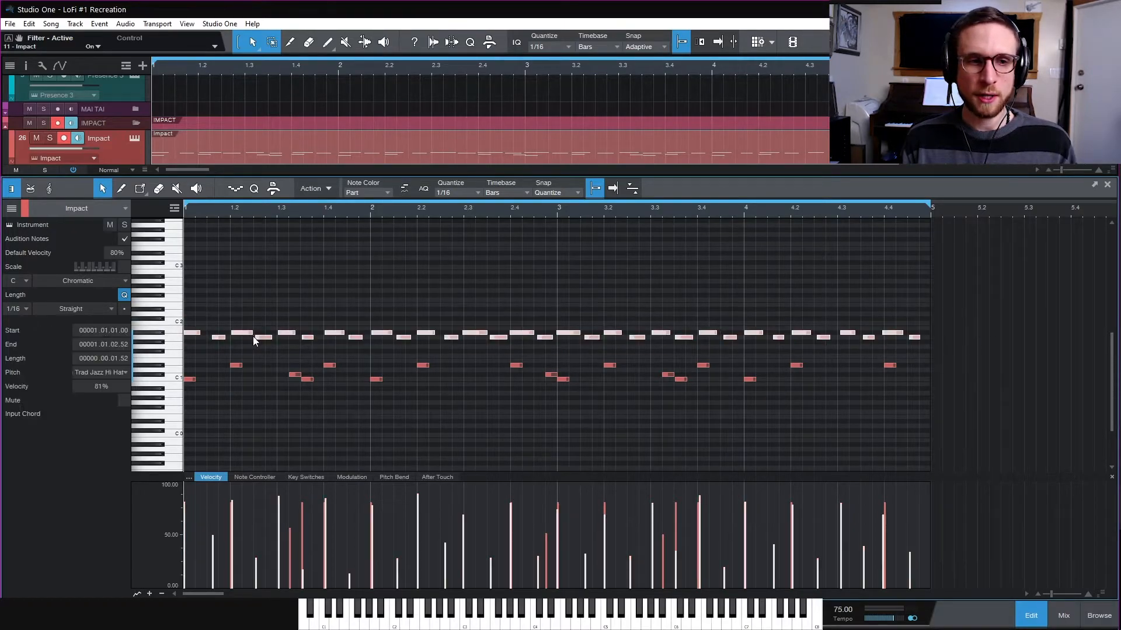
drag(257, 333, 244, 337)
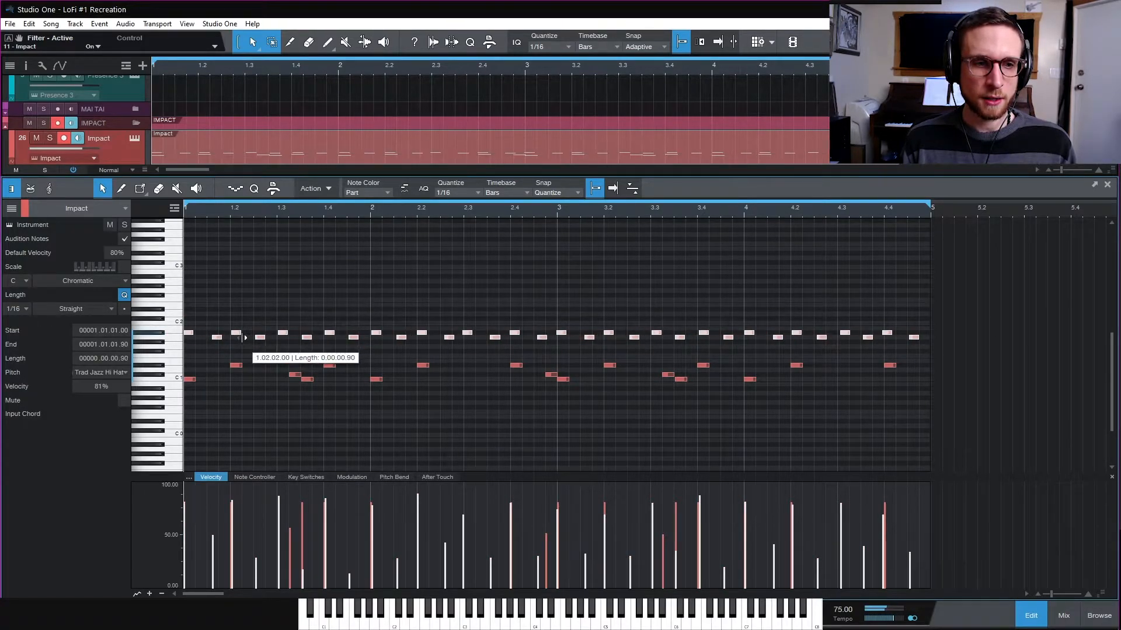
click(338, 303)
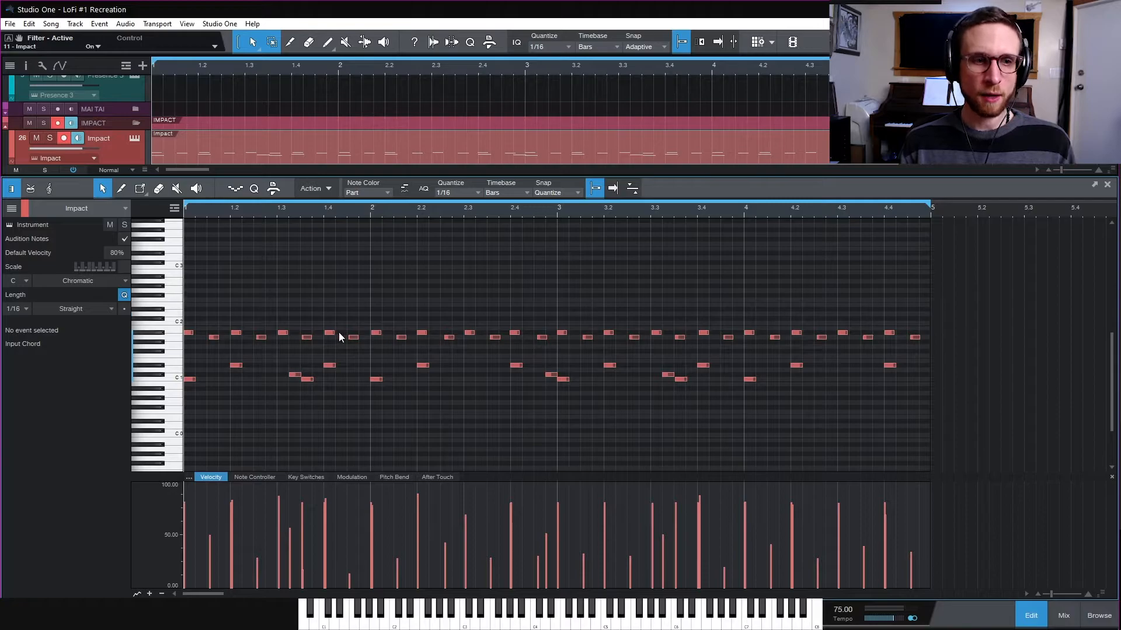
Level the velocities of all A#1 hi-hats to 75% and all A1 hi-hats to 55%, and play back the beat
drag(958, 316, 188, 330)
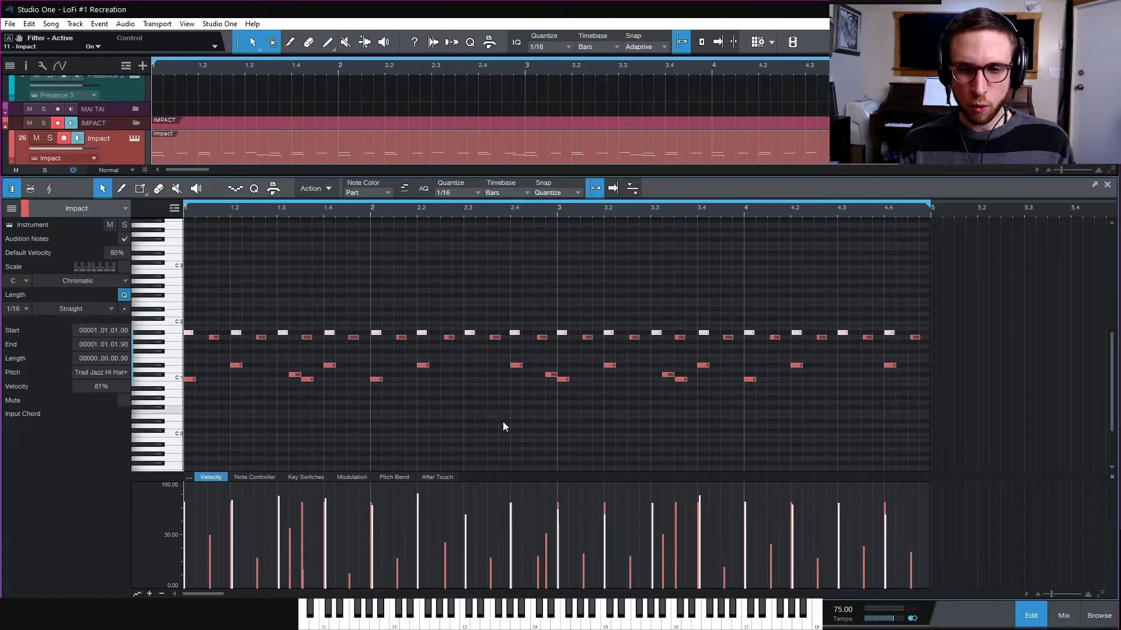
drag(417, 497, 420, 518)
drag(932, 340, 20, 349)
drag(449, 552, 447, 537)
key(space)
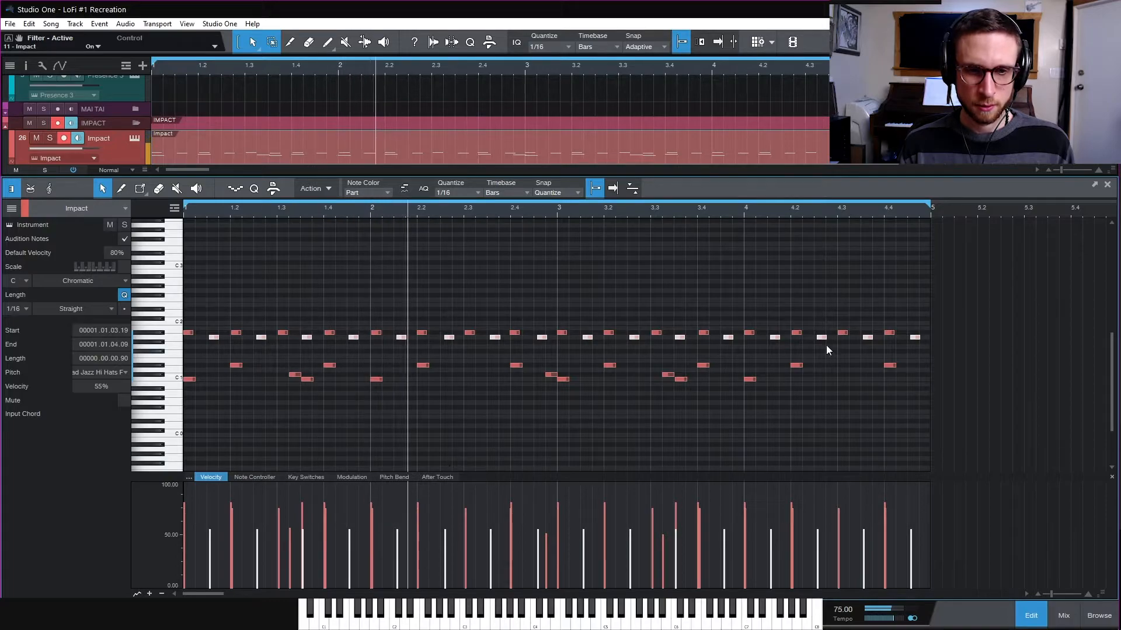
key(space)
Humanize all hi-hat notes with a velocity range of -5% to 6% and a note start range of 0.00.00
drag(978, 308, 188, 337)
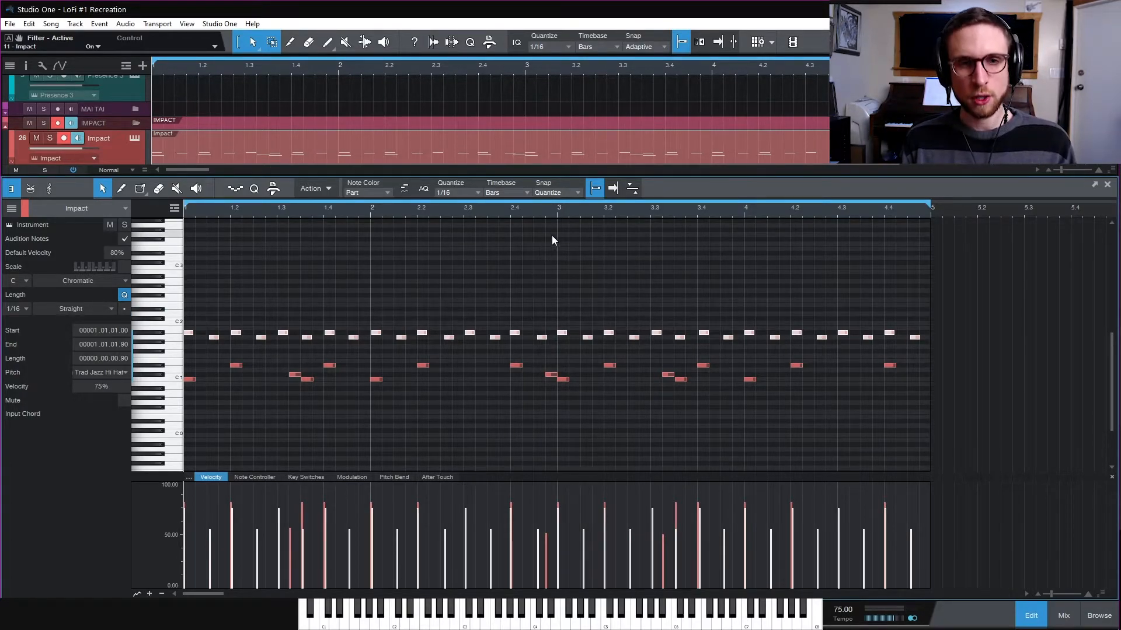
key(h)
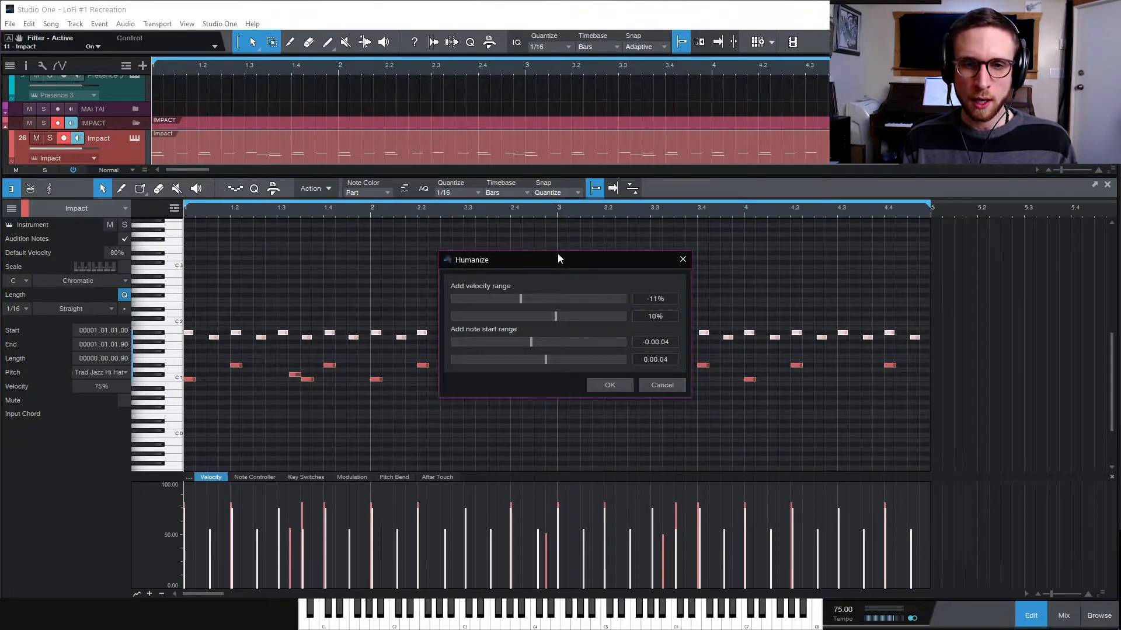
drag(557, 255, 533, 181)
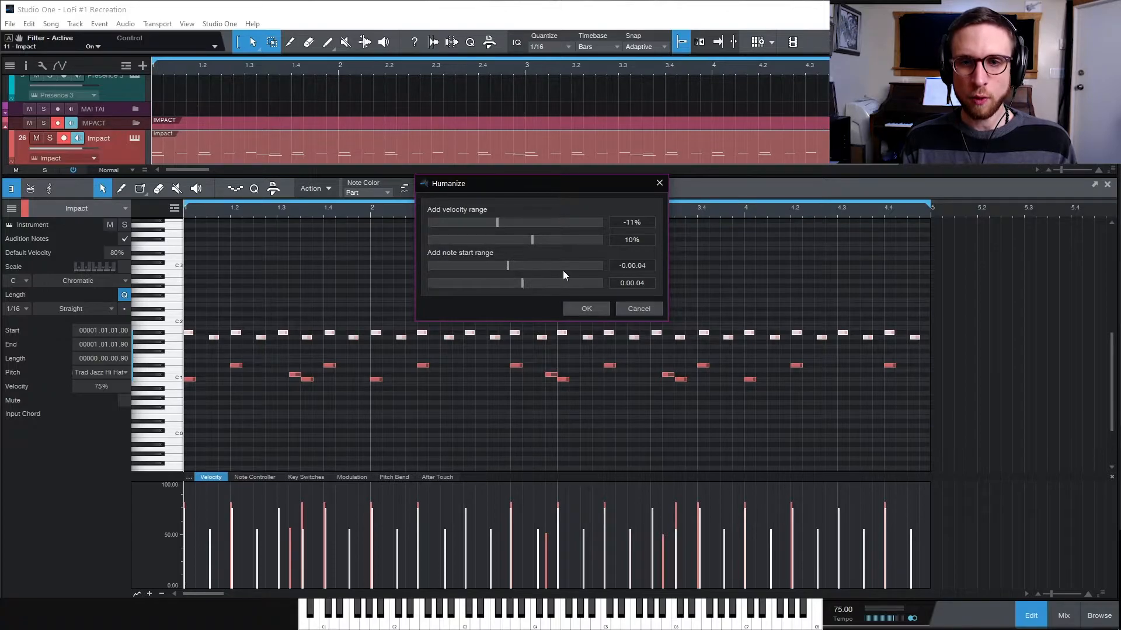
text(0)
key(Return)
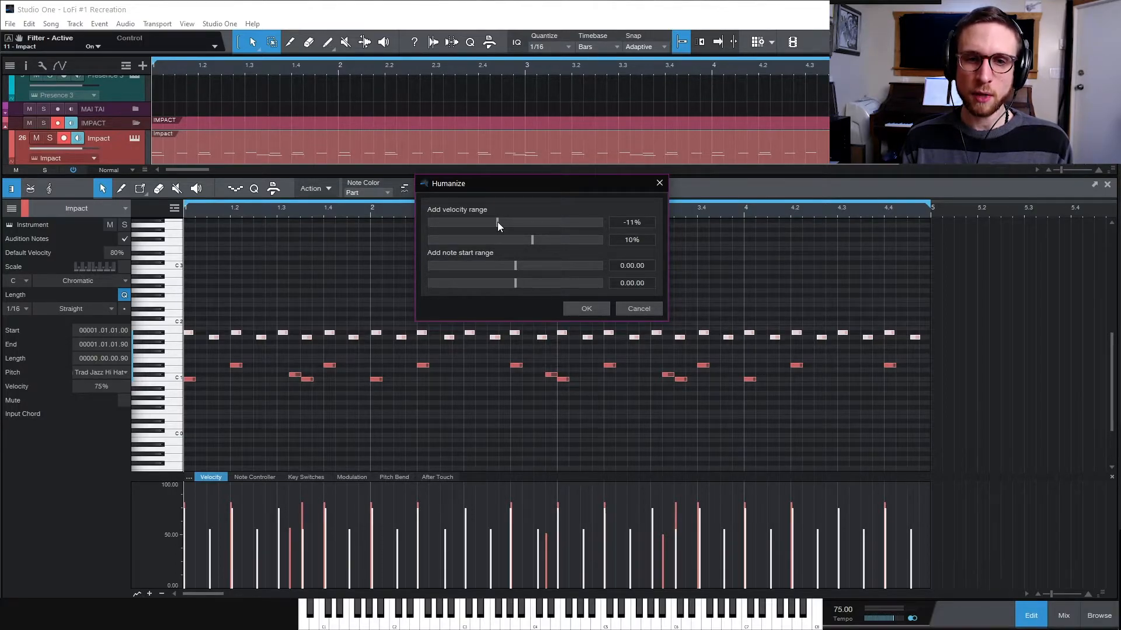
drag(497, 222, 499, 222)
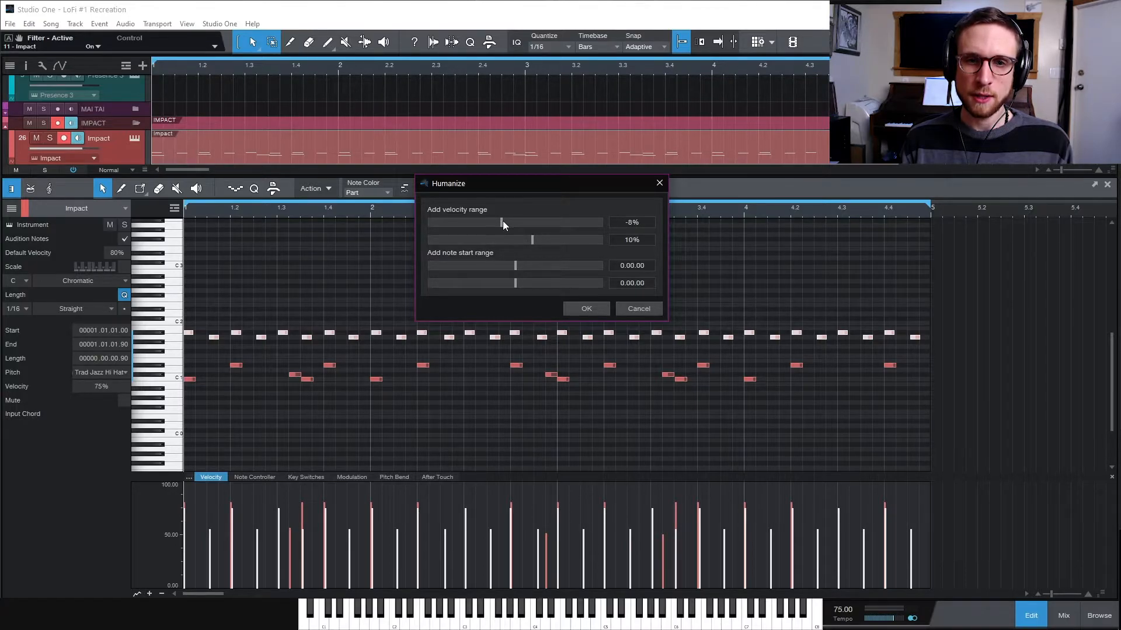
drag(531, 240, 526, 244)
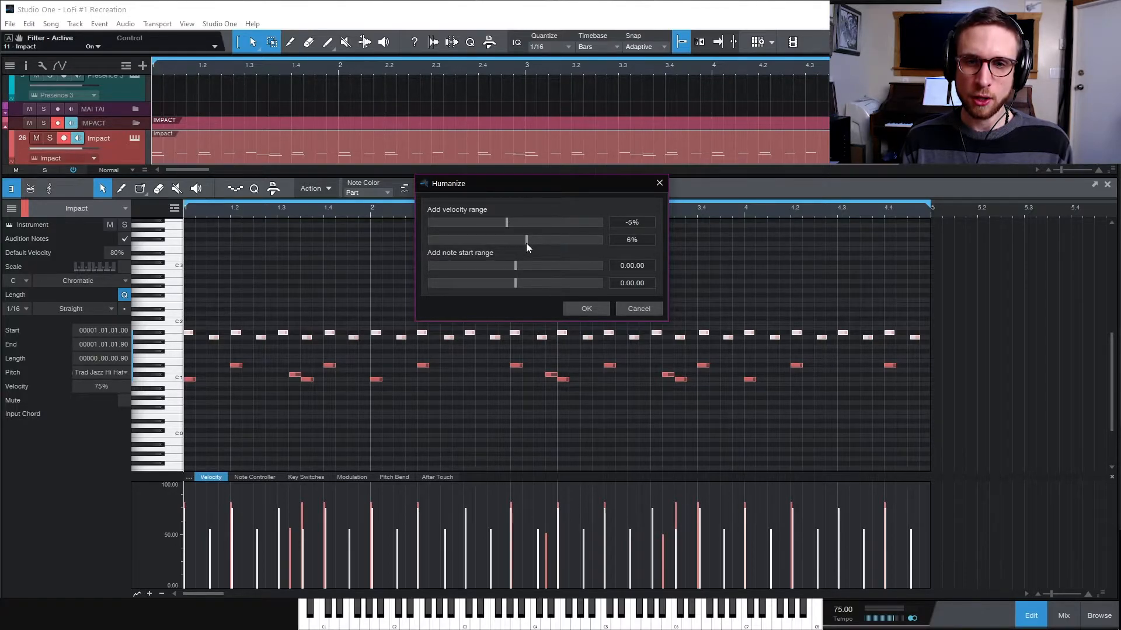
click(601, 305)
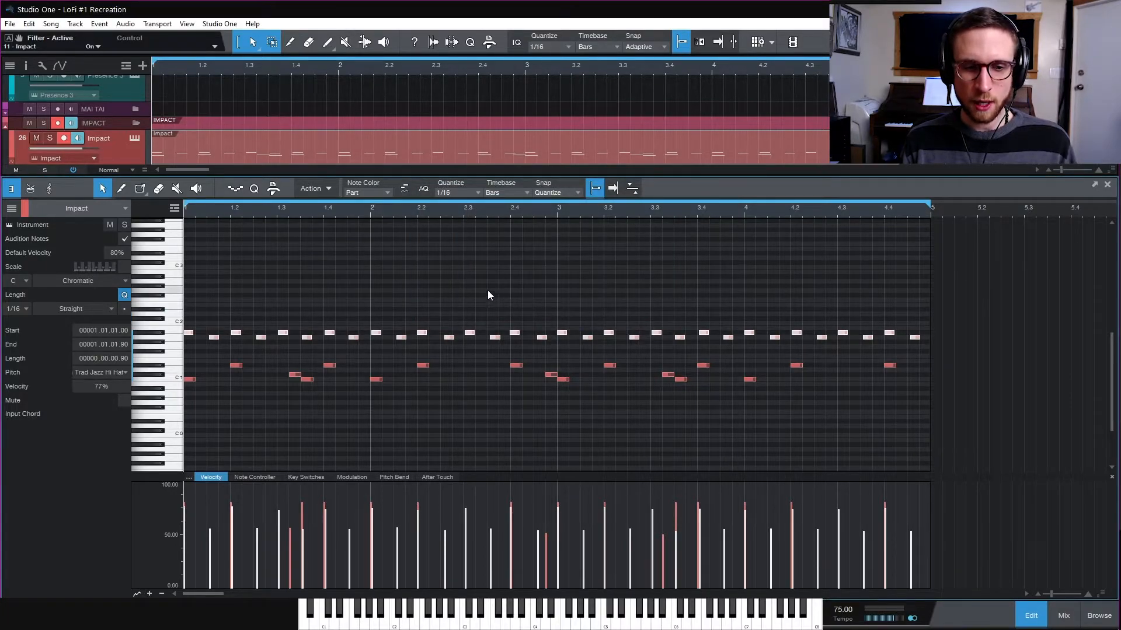
click(271, 345)
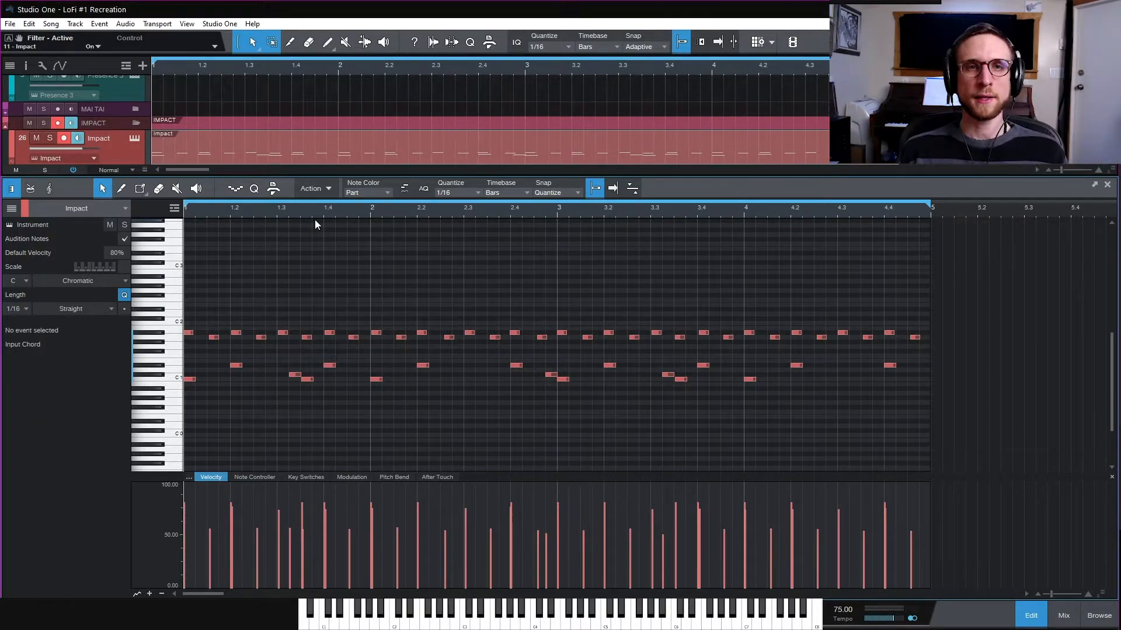
Add an F#1 rim note at 2.03.04.00, just before the last snare of bar 2, and set its velocity to 45%
double_click(503, 352)
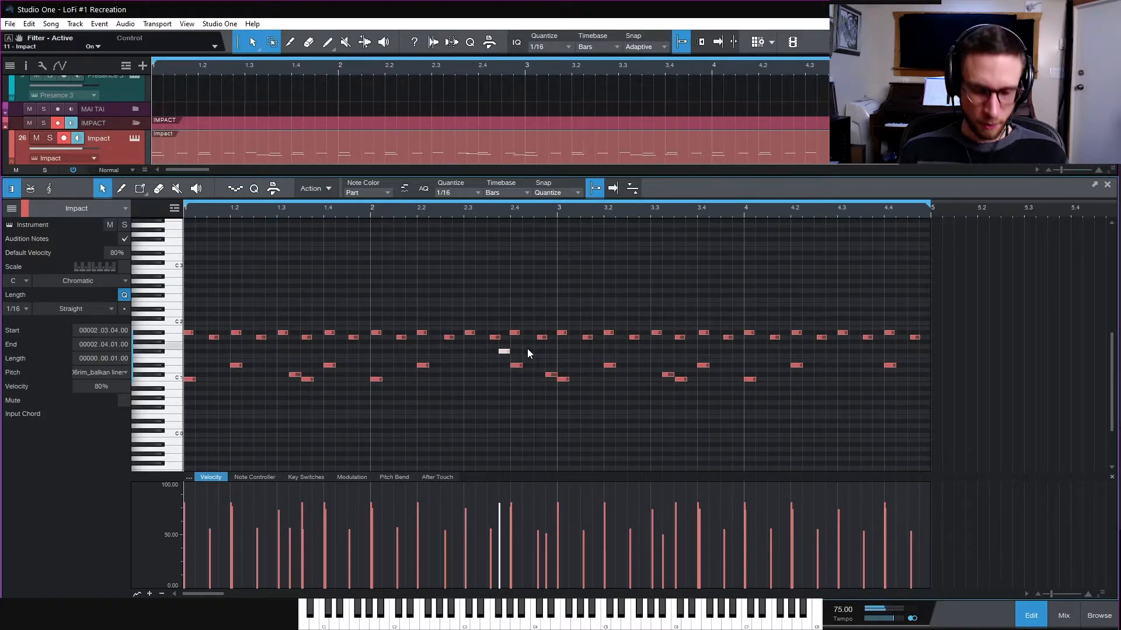
click(527, 349)
click(504, 352)
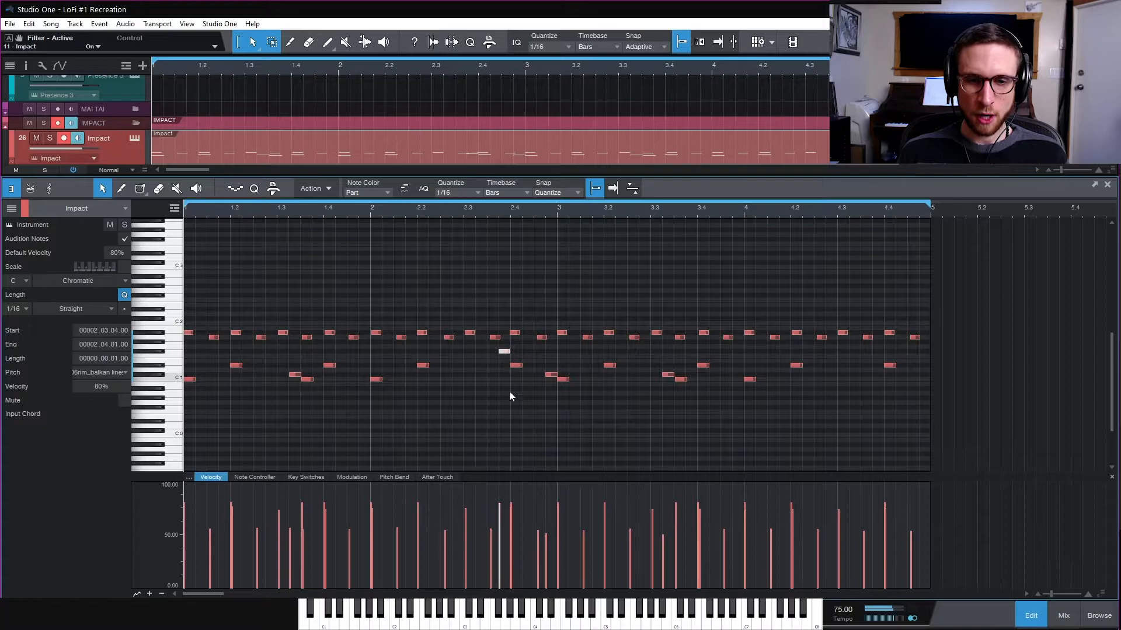
drag(500, 517, 502, 560)
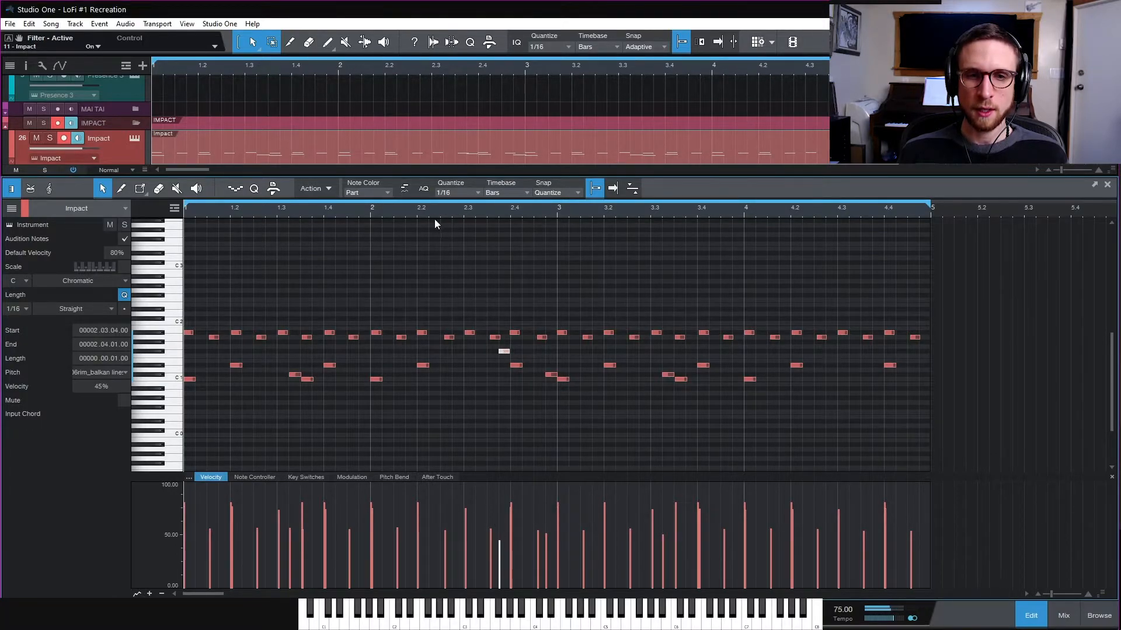
Play back from the start of bar 2 to audition the rim note in the groove
click(370, 209)
key(space)
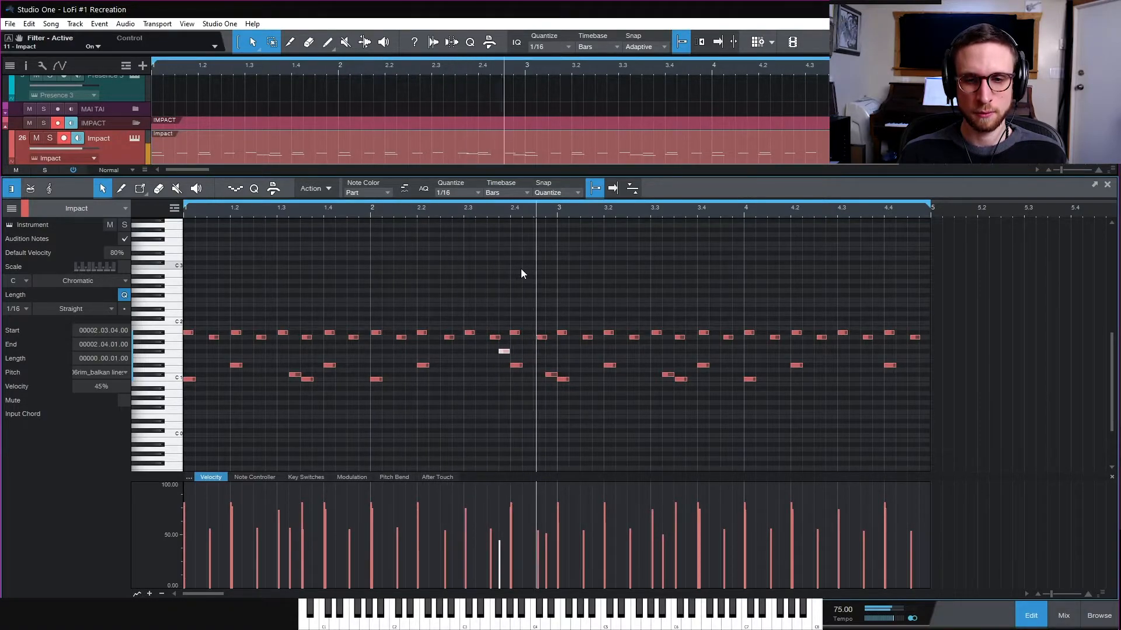
key(space)
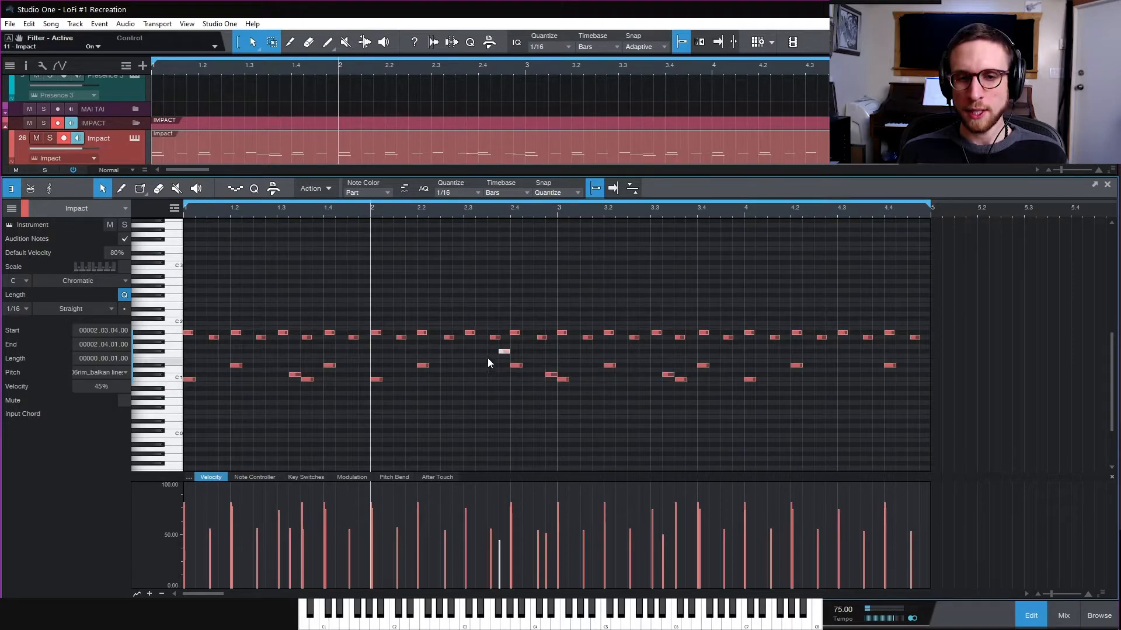
key(space)
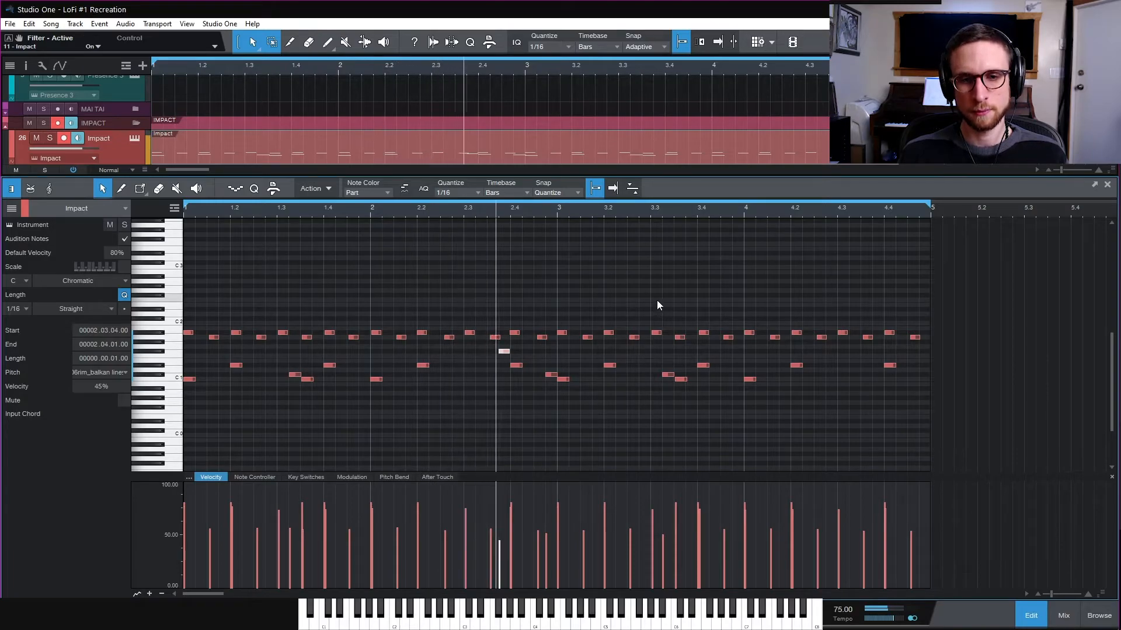
key(space)
Add glitch percussion notes on F1 and E1 after the last snare of bar 4, nudging them slightly late, with F1 starting at 4.04.02.02
click(746, 211)
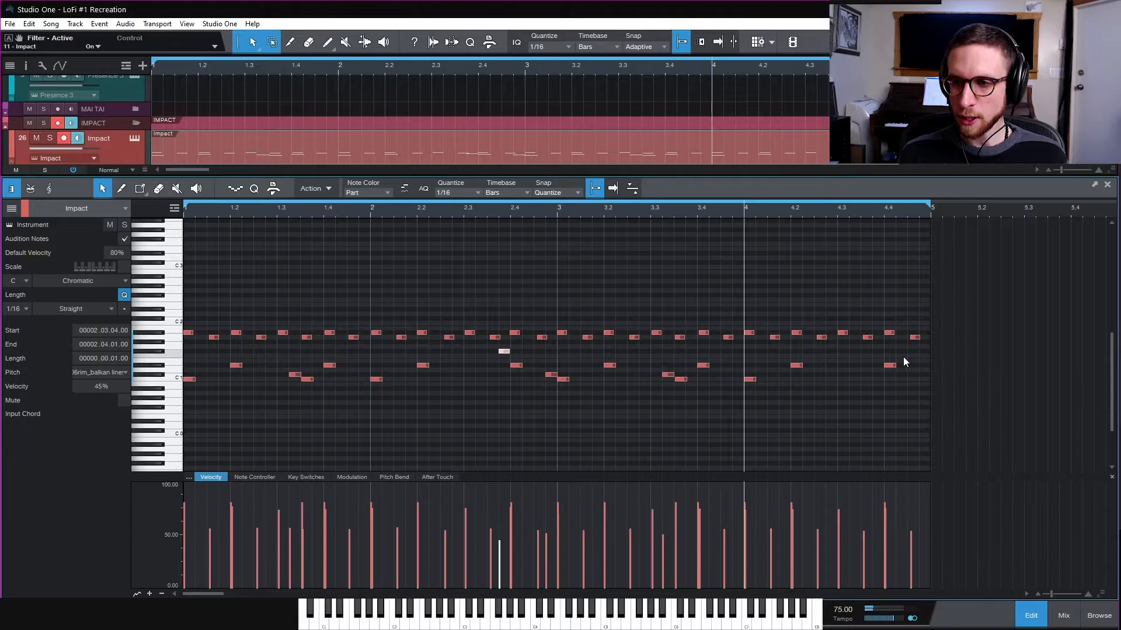
click(899, 355)
click(913, 361)
scroll(919, 394, up, 6)
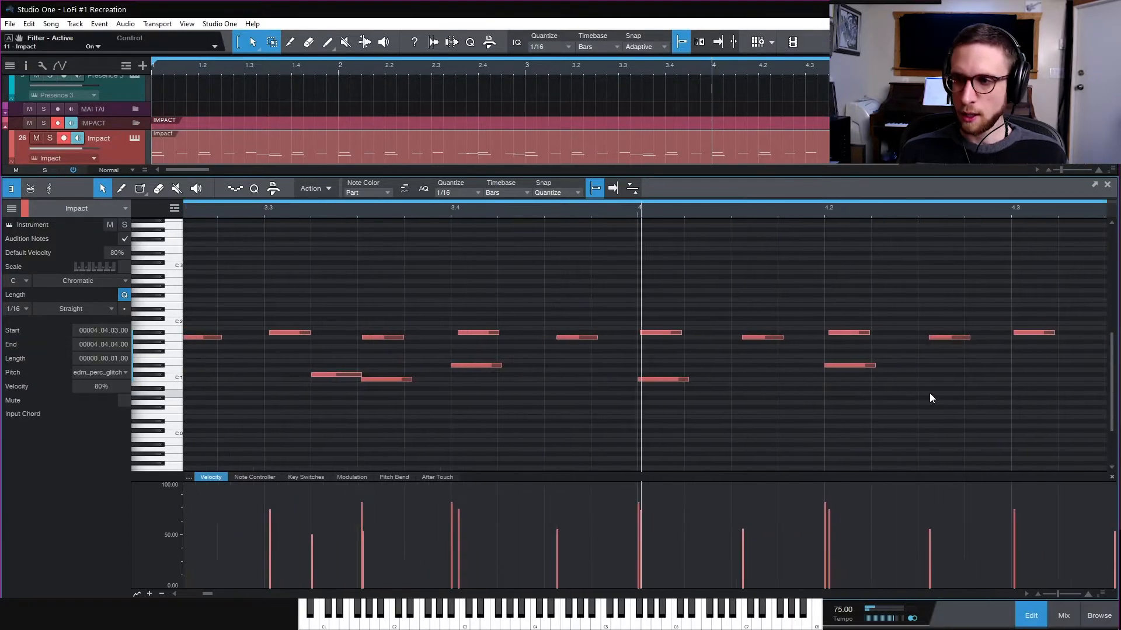
scroll(858, 392, right, 3)
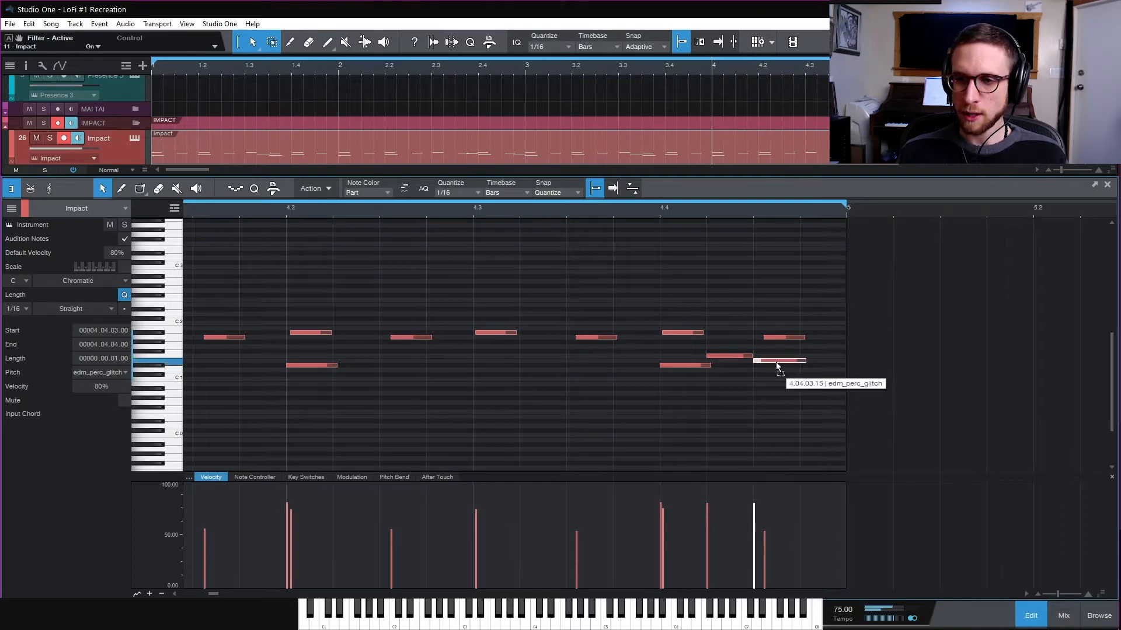
drag(777, 364, 727, 358)
click(725, 357)
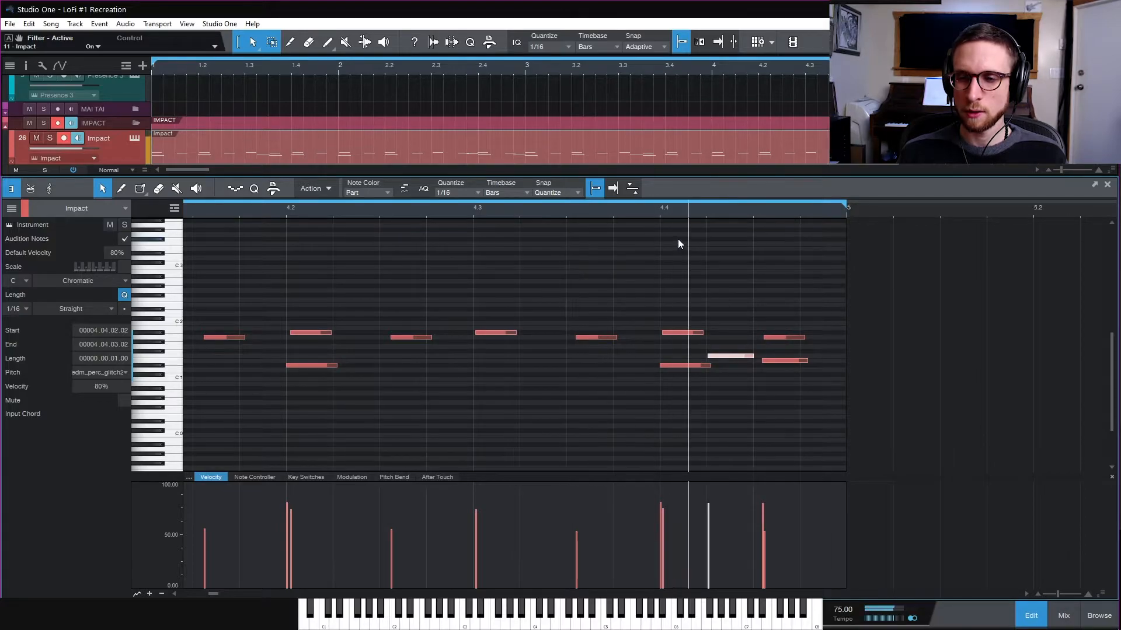
Play back the end of bar 4 to audition the two glitch percussion hits, and clear the note selection
key(space)
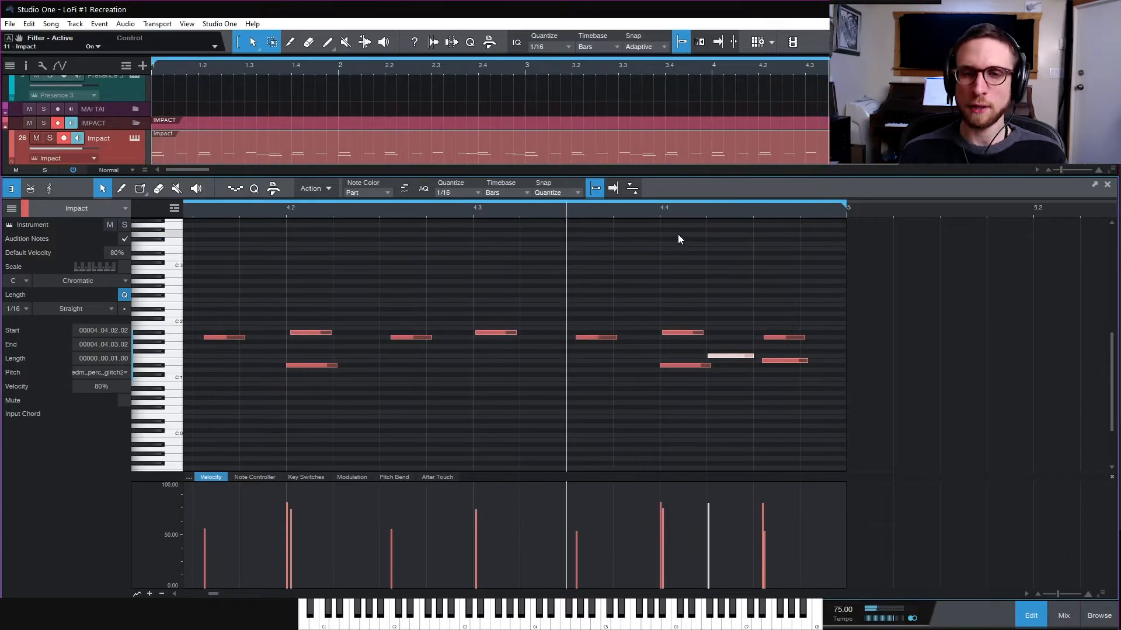
key(space)
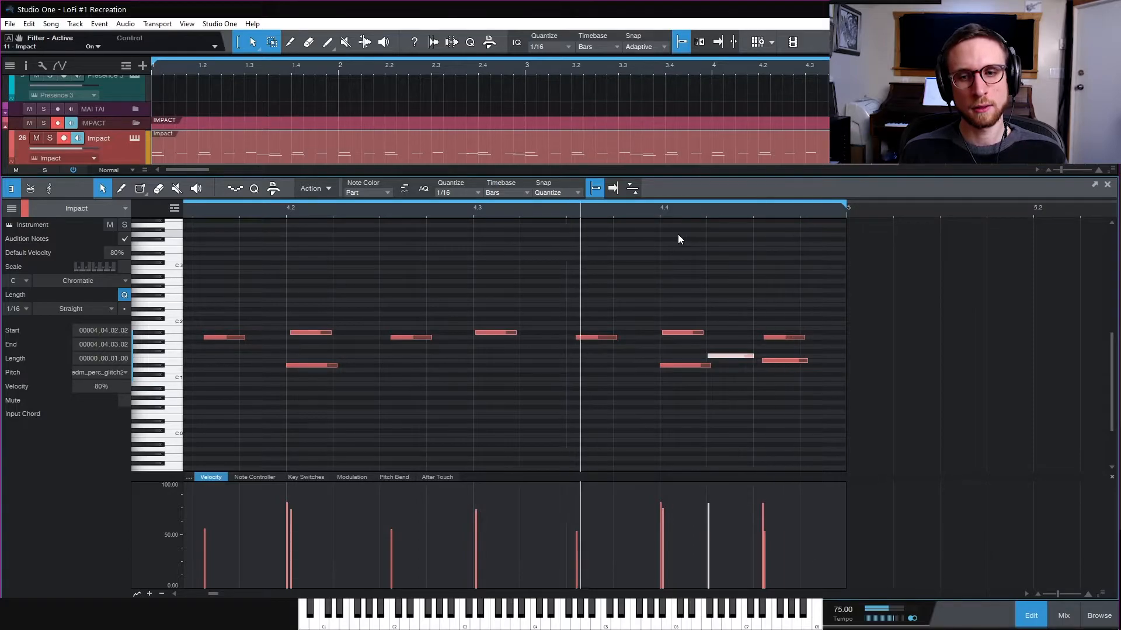
key(space)
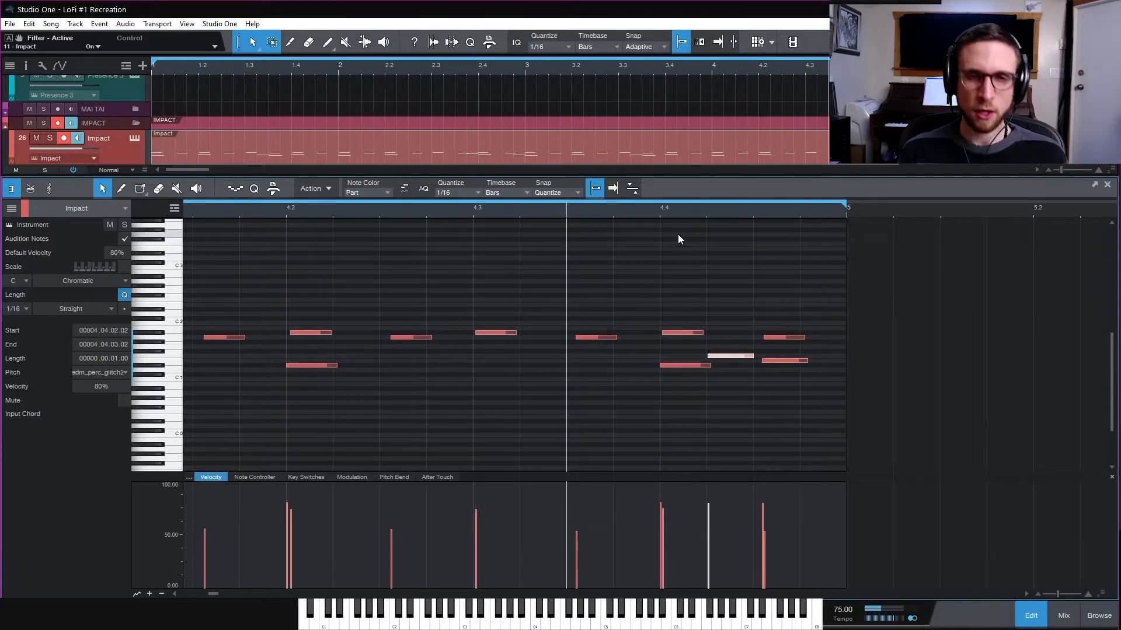
click(678, 233)
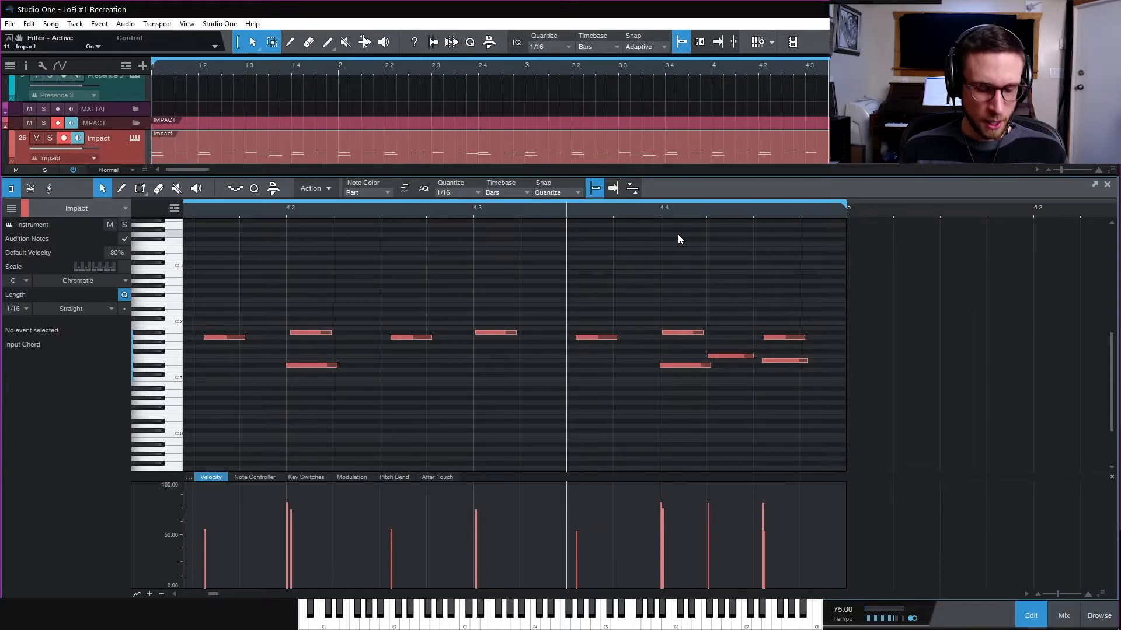
Close the Impact note editor and show the mixer console
key(w)
key(w)
key(w)
key(w)
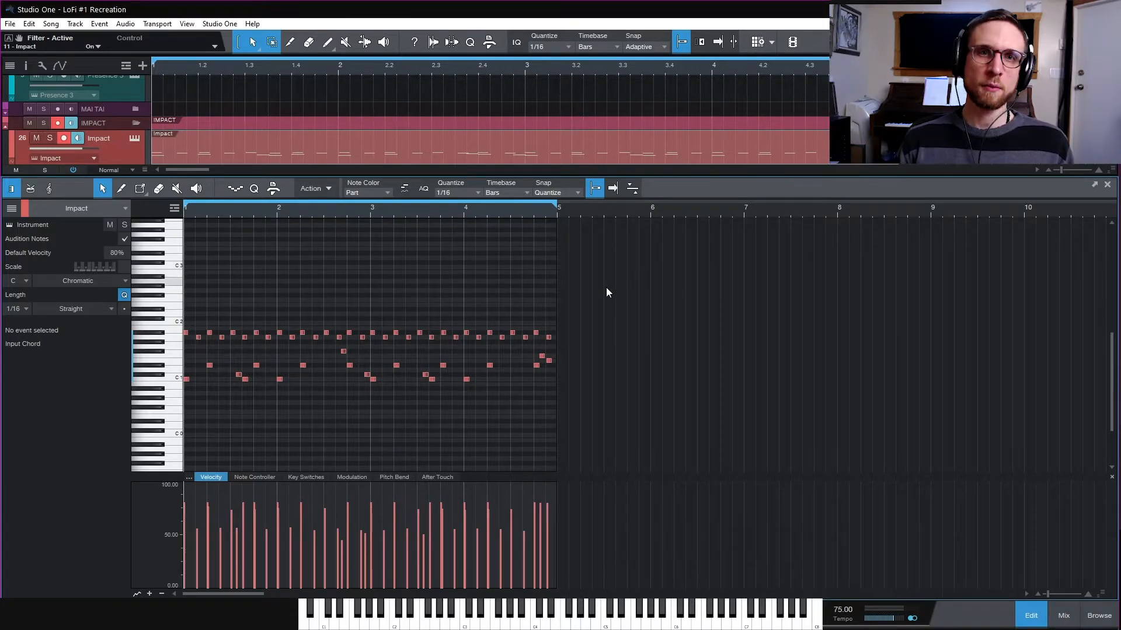
click(1030, 616)
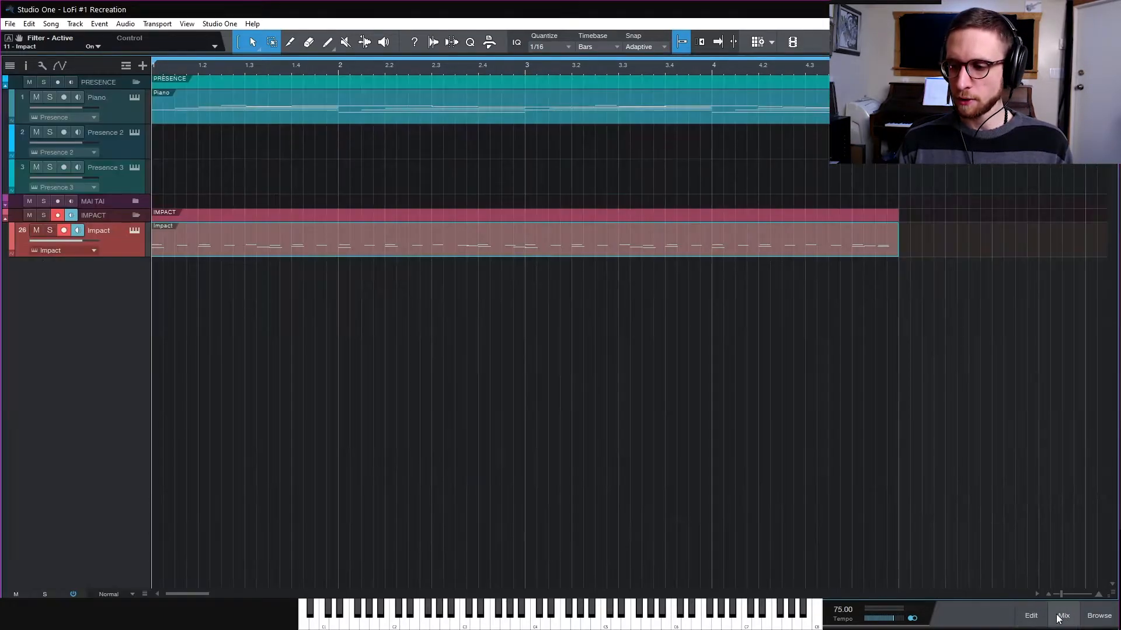
click(1058, 617)
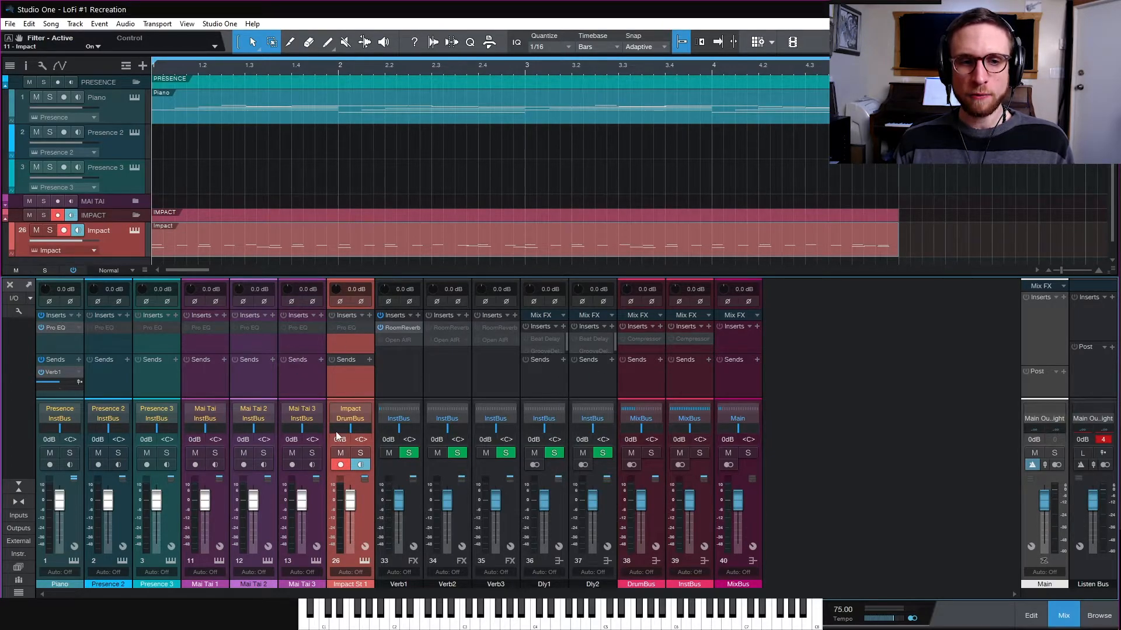
Copy the Impact channel's Pro EQ onto DrumBus, enable it, and paste in the copied EQ settings with cuts at 40.3 Hz and 2.06 kHz
click(636, 387)
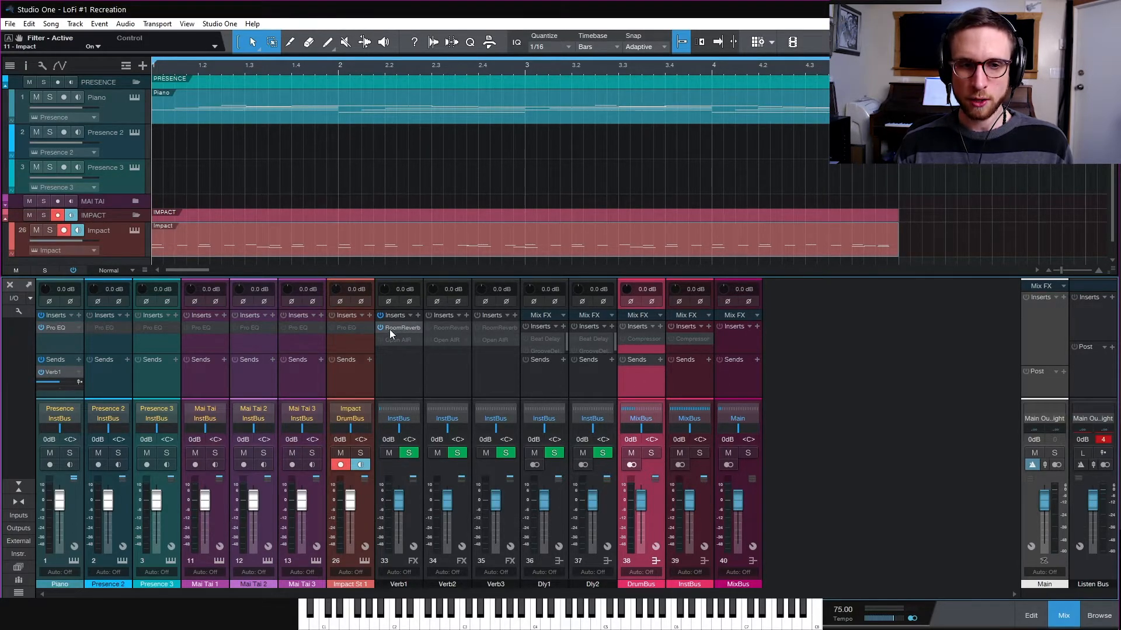
drag(355, 330, 635, 348)
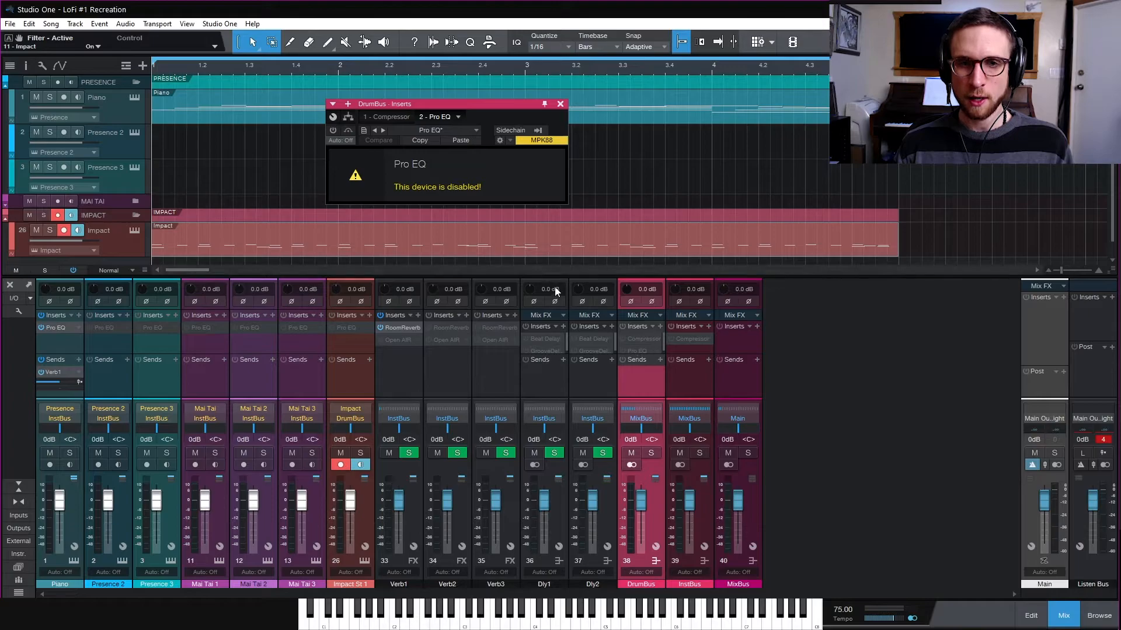
right_click(635, 348)
click(643, 377)
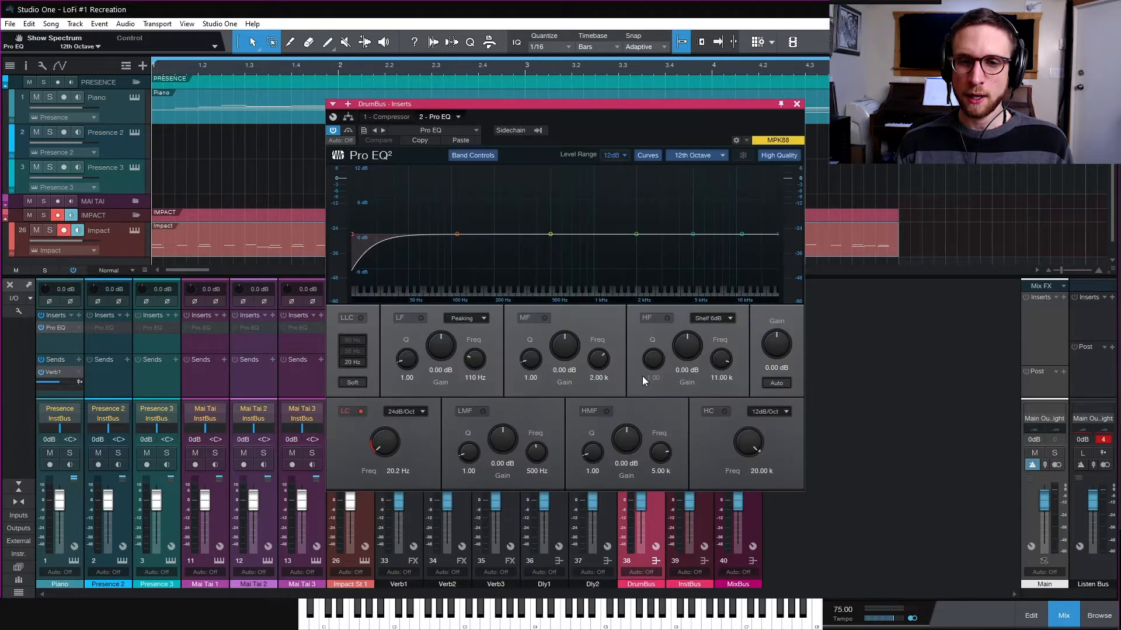
click(462, 141)
drag(522, 105, 485, 52)
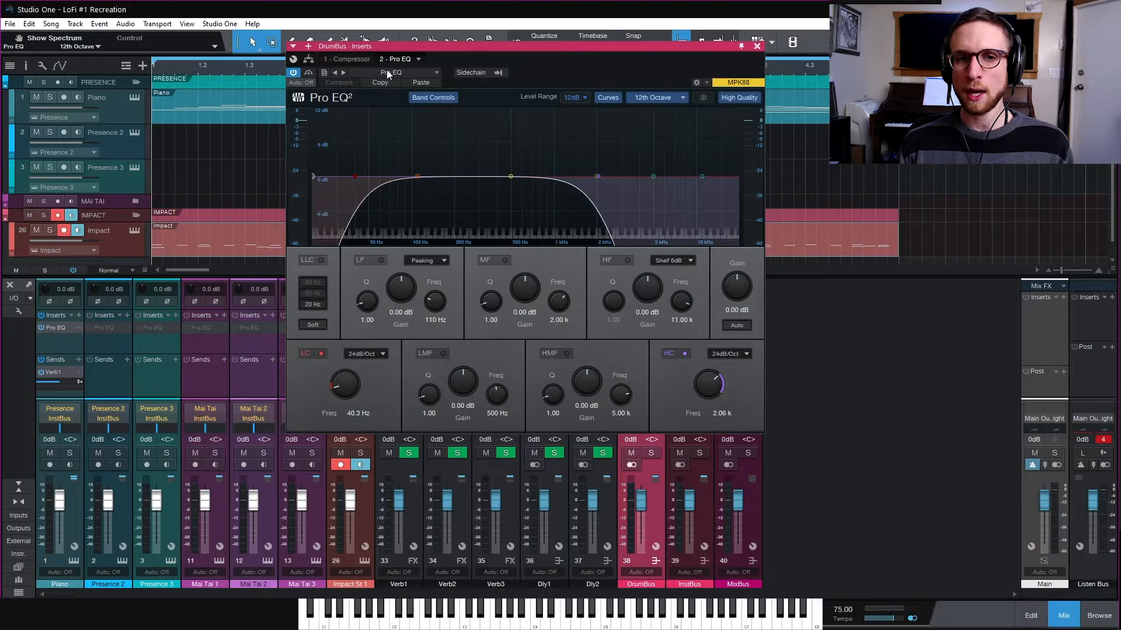
Play the beat to audition the DrumBus Pro EQ filtering, and close the plug-in window
key(space)
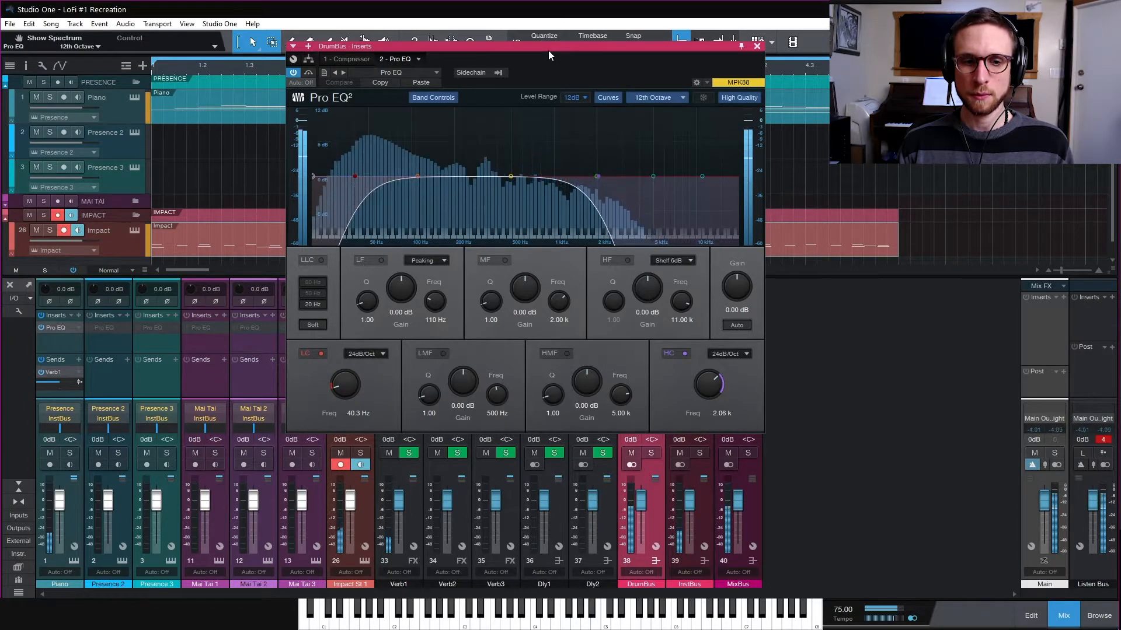
click(757, 46)
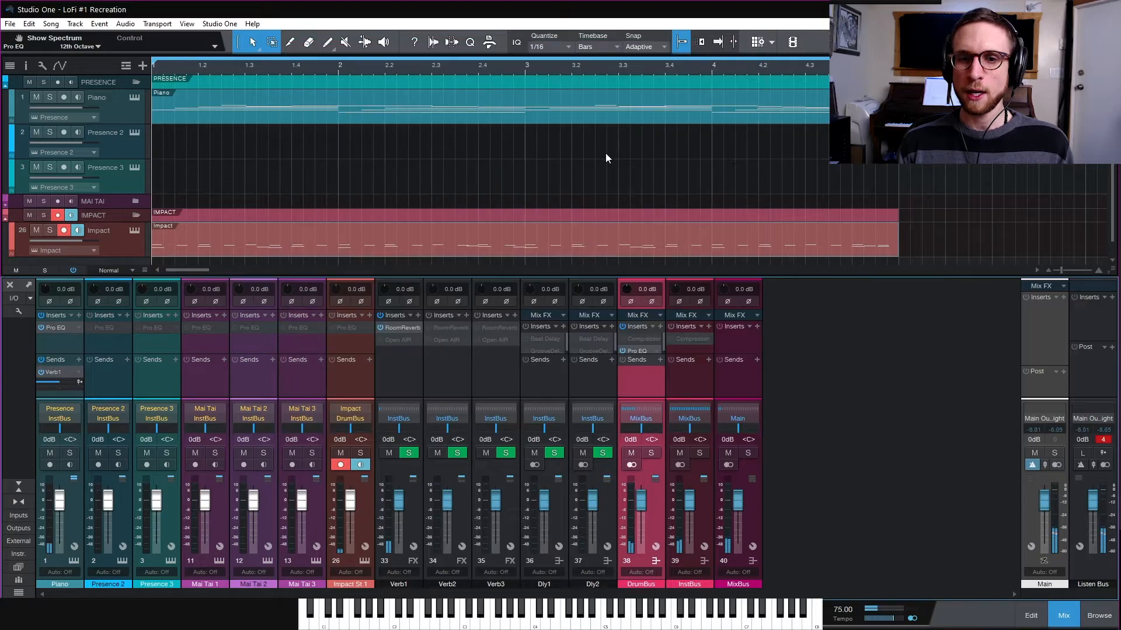
Show the hidden Kick, Snare and Hats channels in the mixer
click(344, 382)
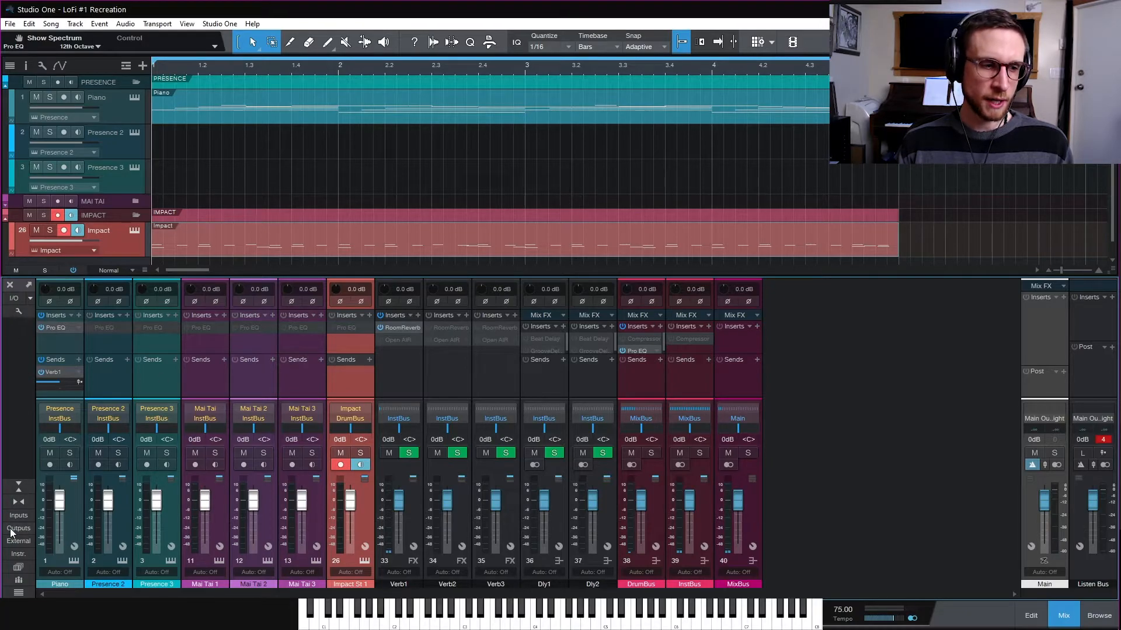
click(19, 592)
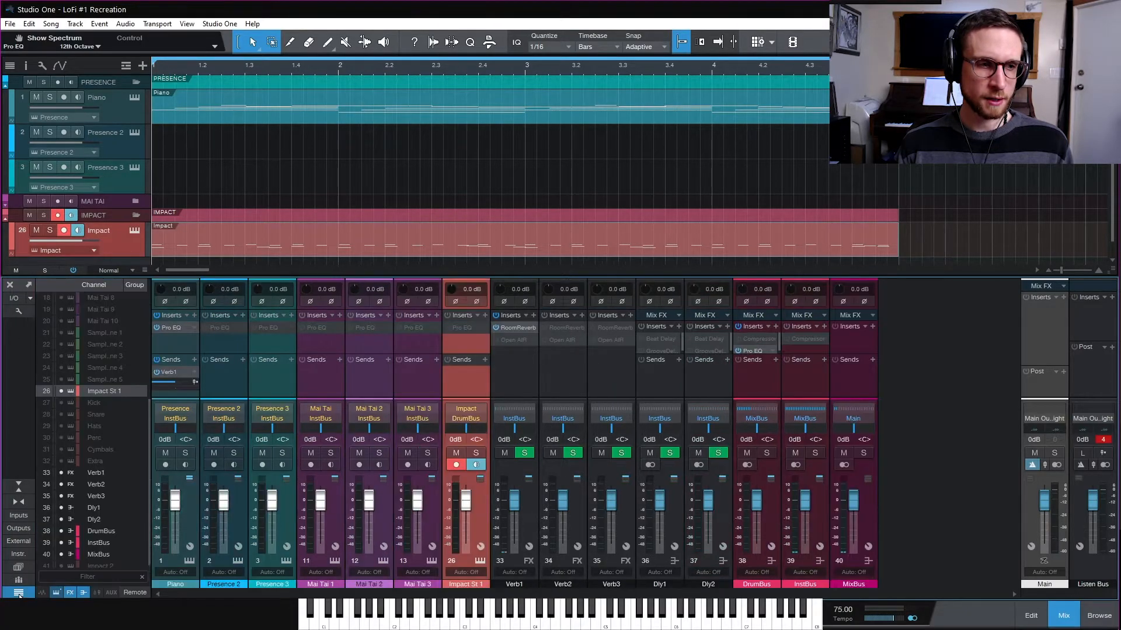
click(61, 403)
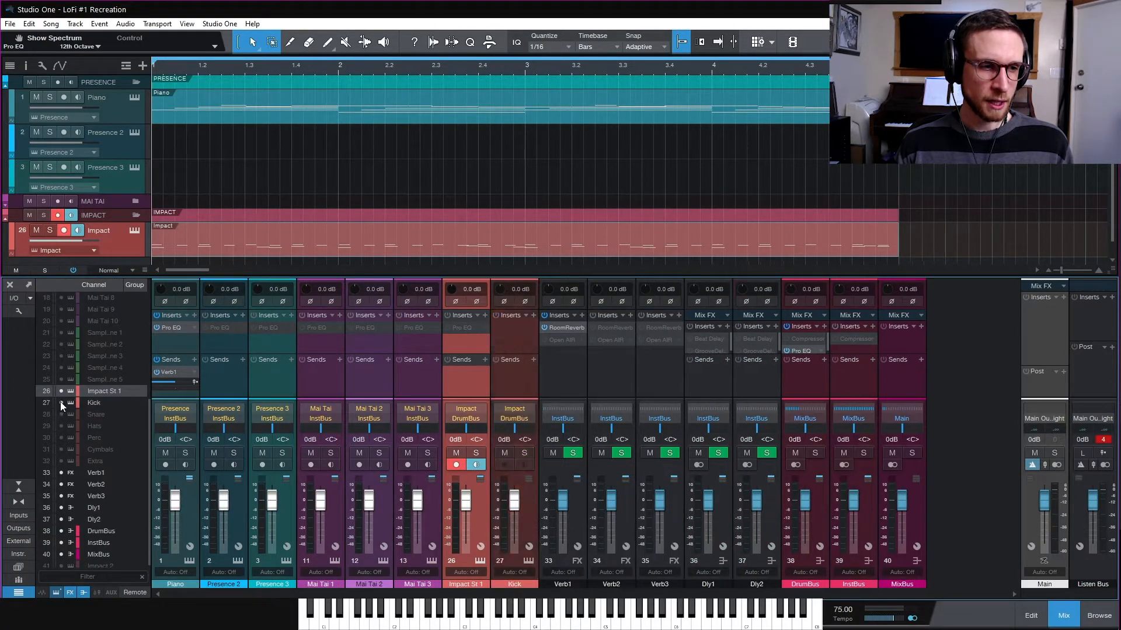
click(61, 415)
click(61, 424)
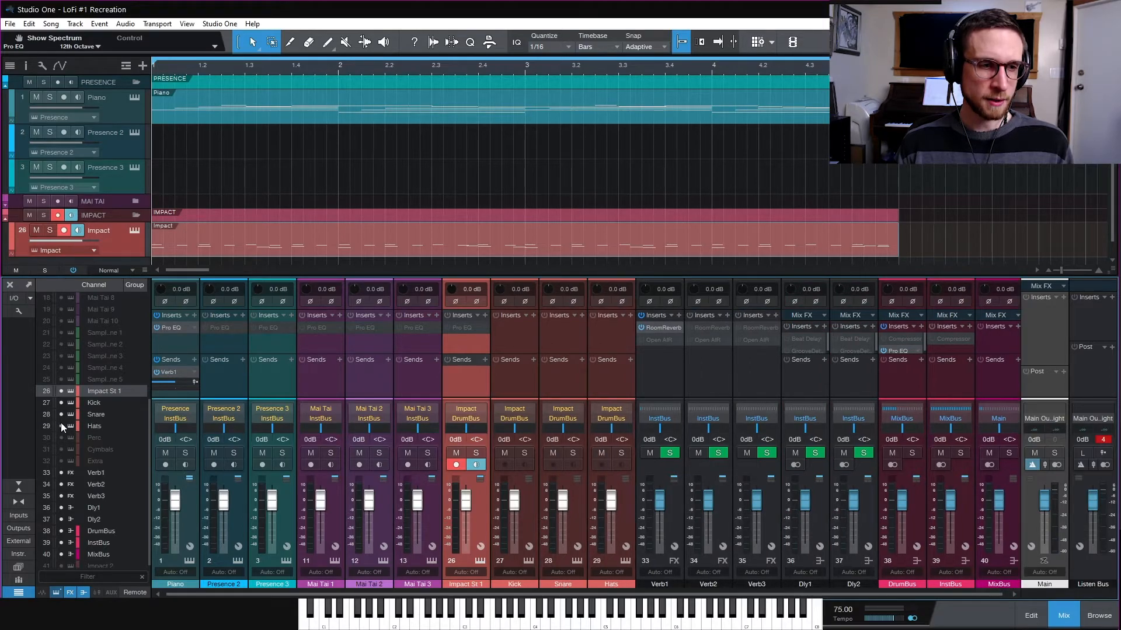
click(18, 592)
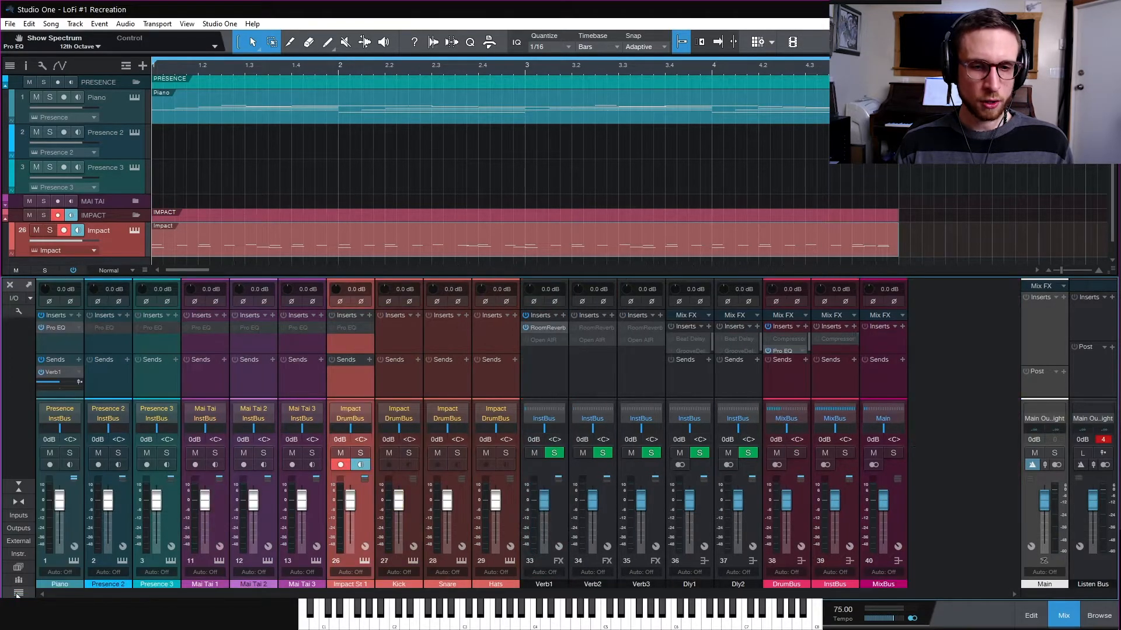
Play the beat to check the separate drum channels, open the Impact XT instrument, and review its activated outputs
key(space)
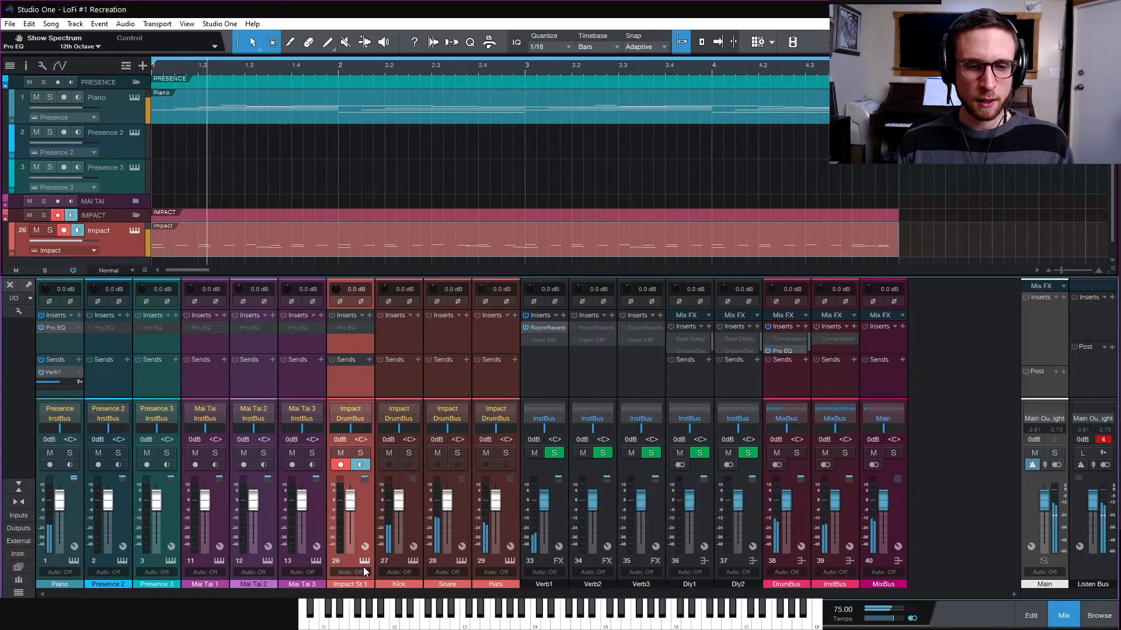
click(365, 561)
drag(769, 157, 735, 36)
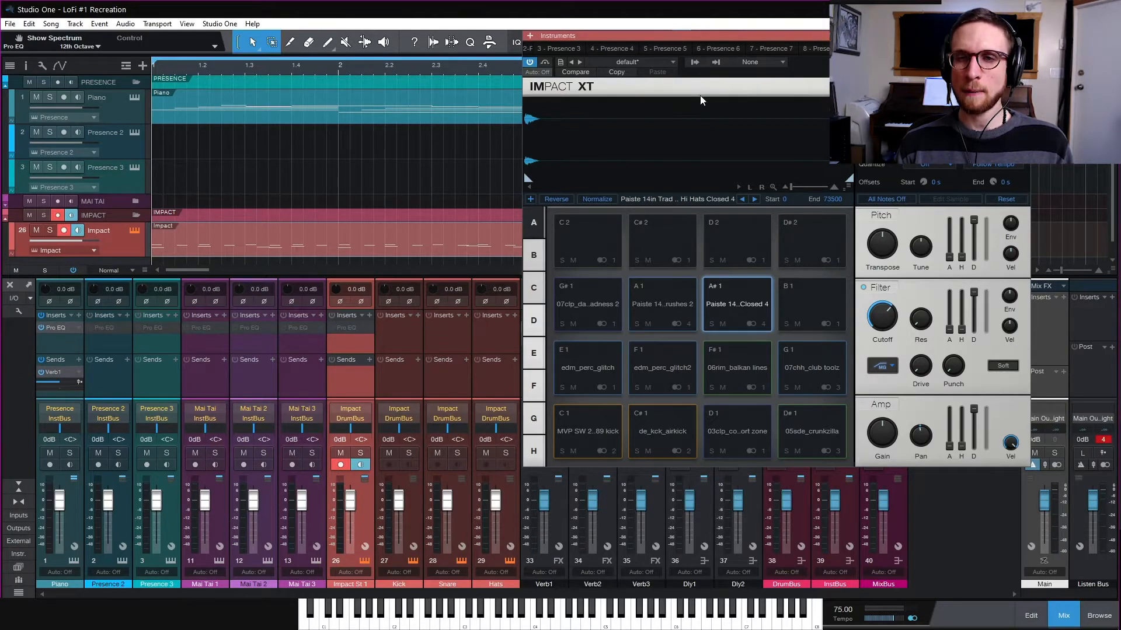
click(694, 62)
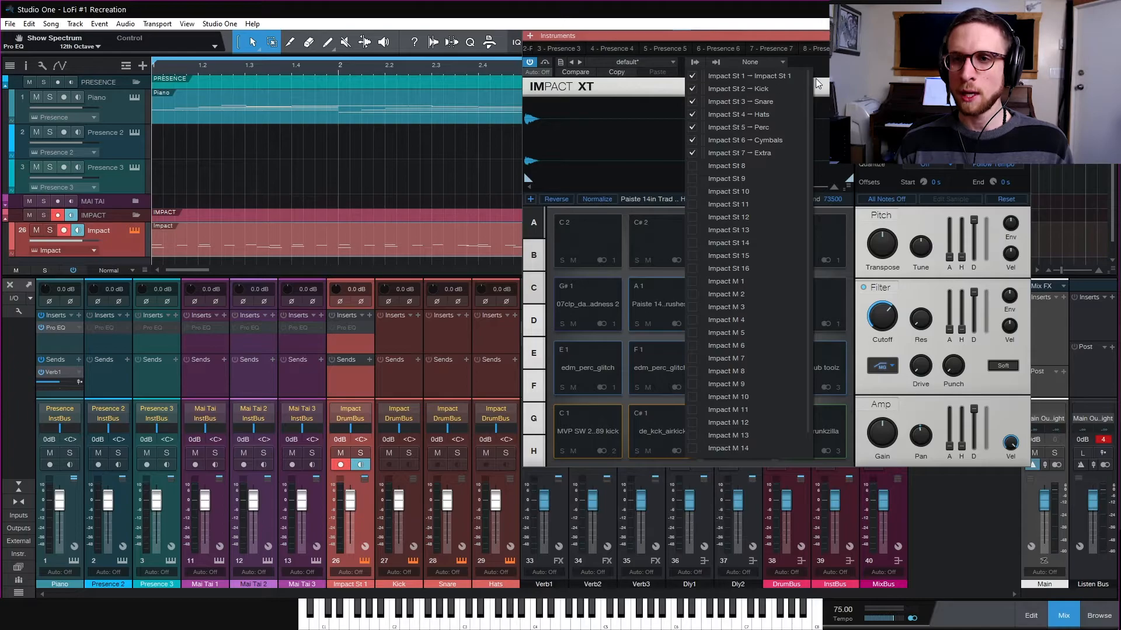
click(658, 137)
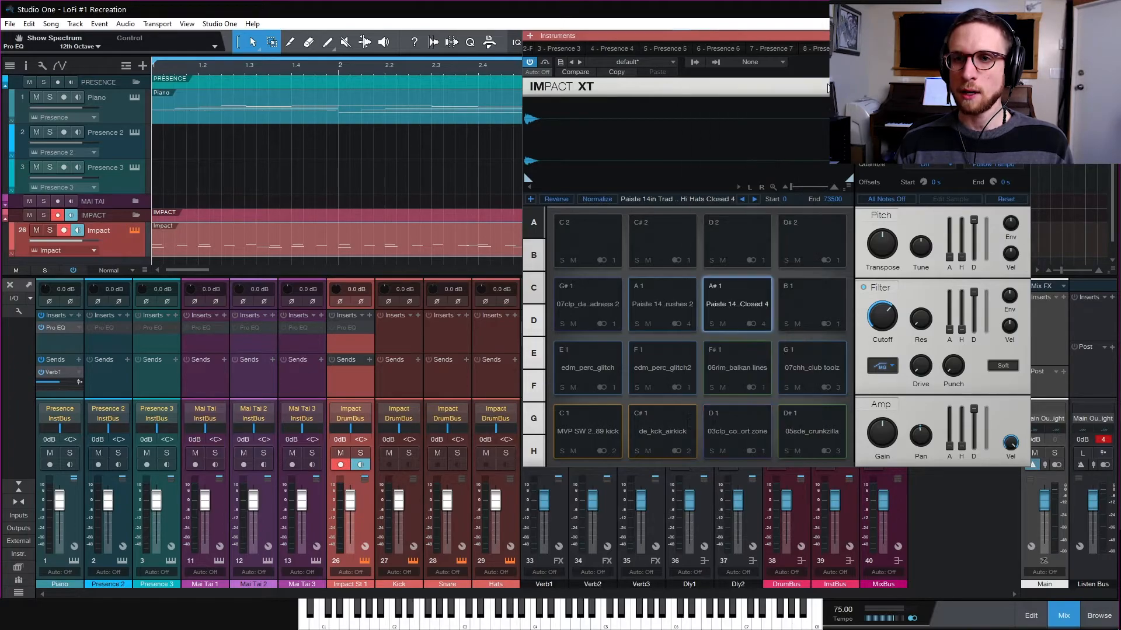
Audition the kick, snare and hi-hat pads in Impact XT and check which mixer output each is routed to
click(601, 427)
click(653, 428)
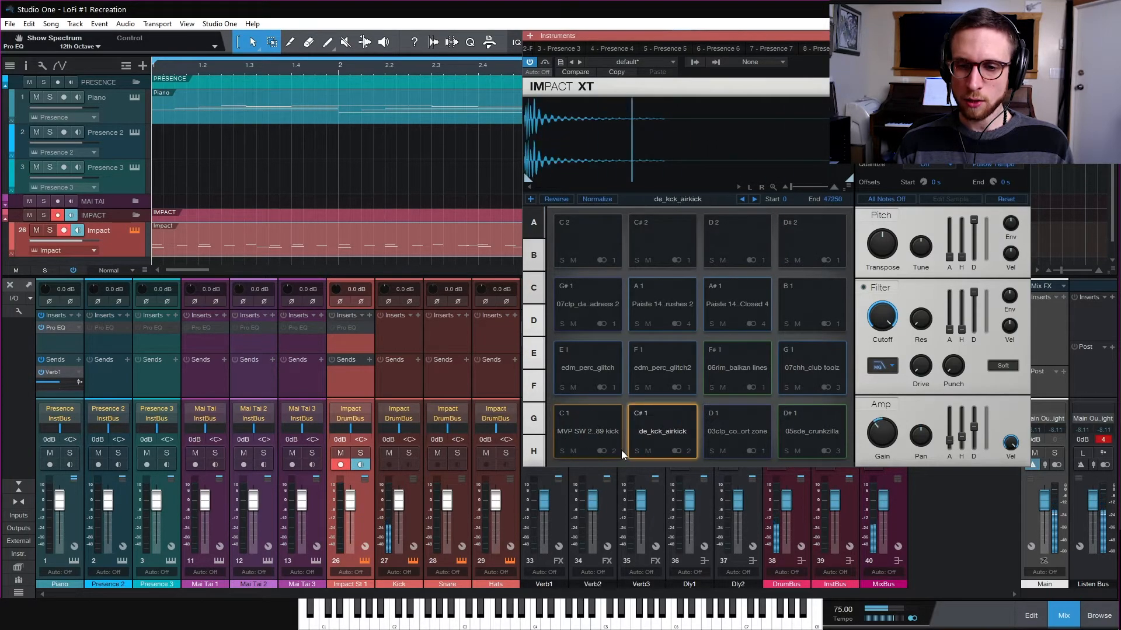
click(614, 450)
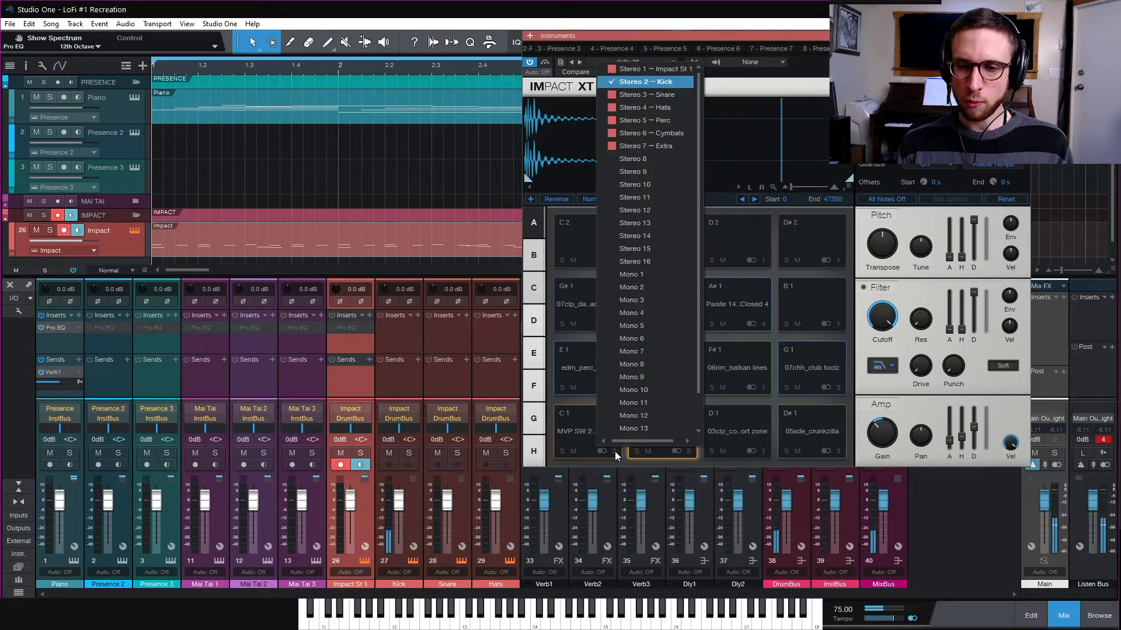
click(584, 425)
click(659, 422)
click(815, 427)
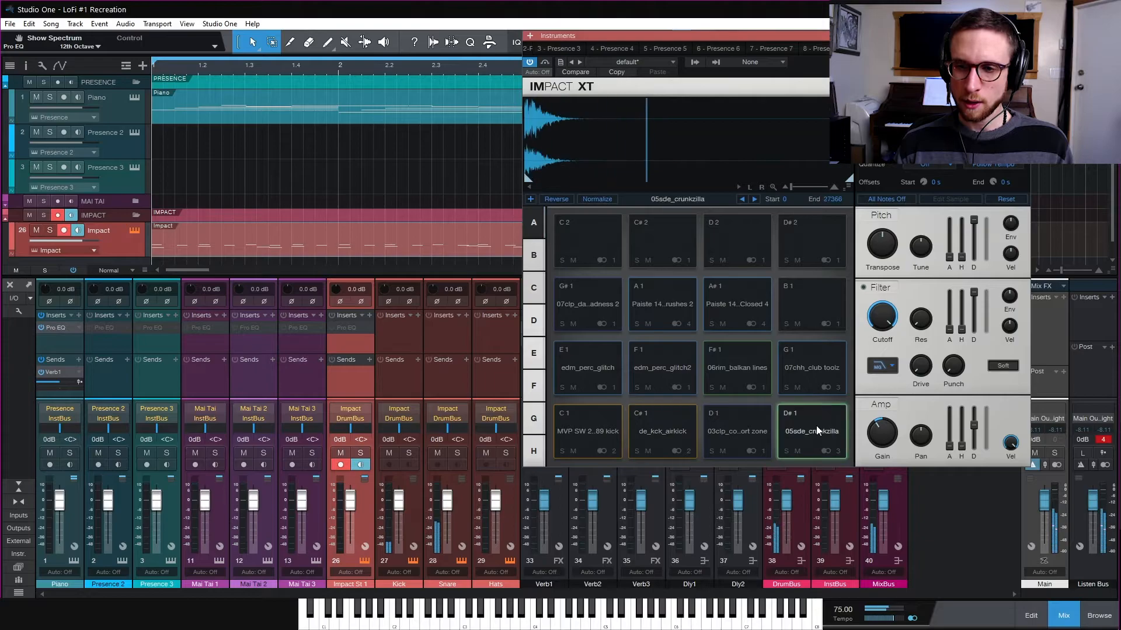
click(669, 310)
click(726, 299)
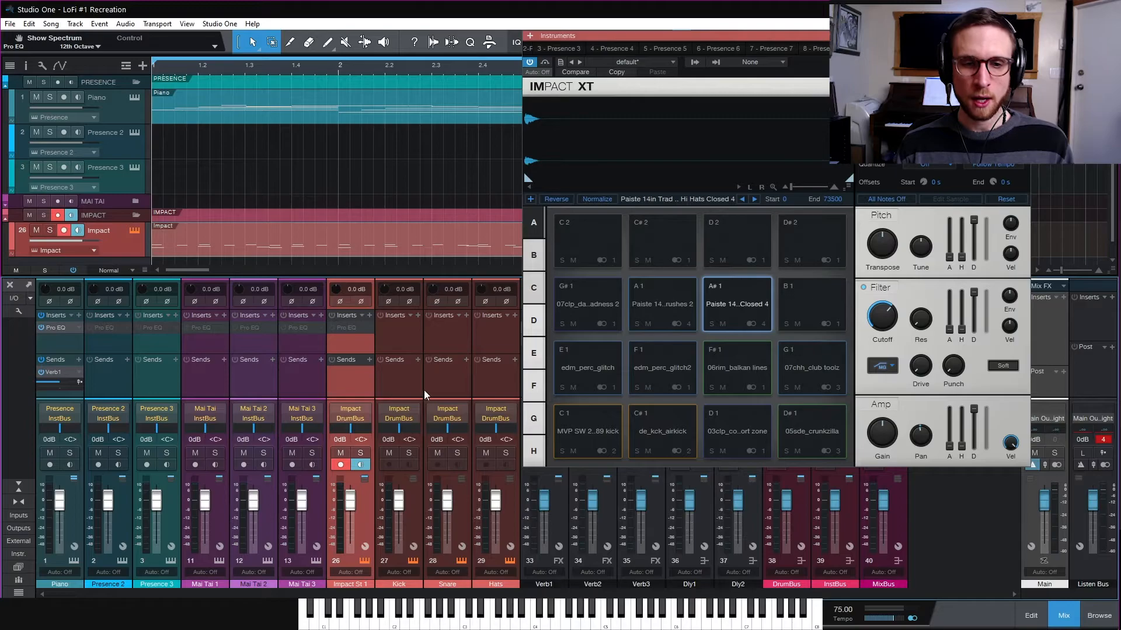
click(393, 381)
click(437, 375)
click(499, 380)
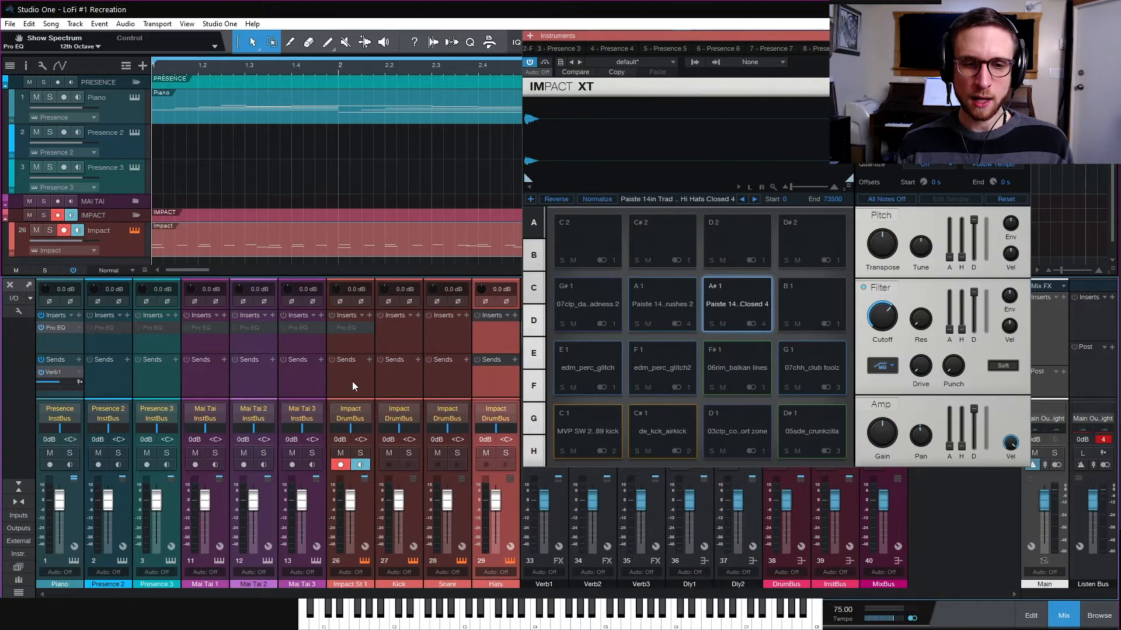
click(352, 378)
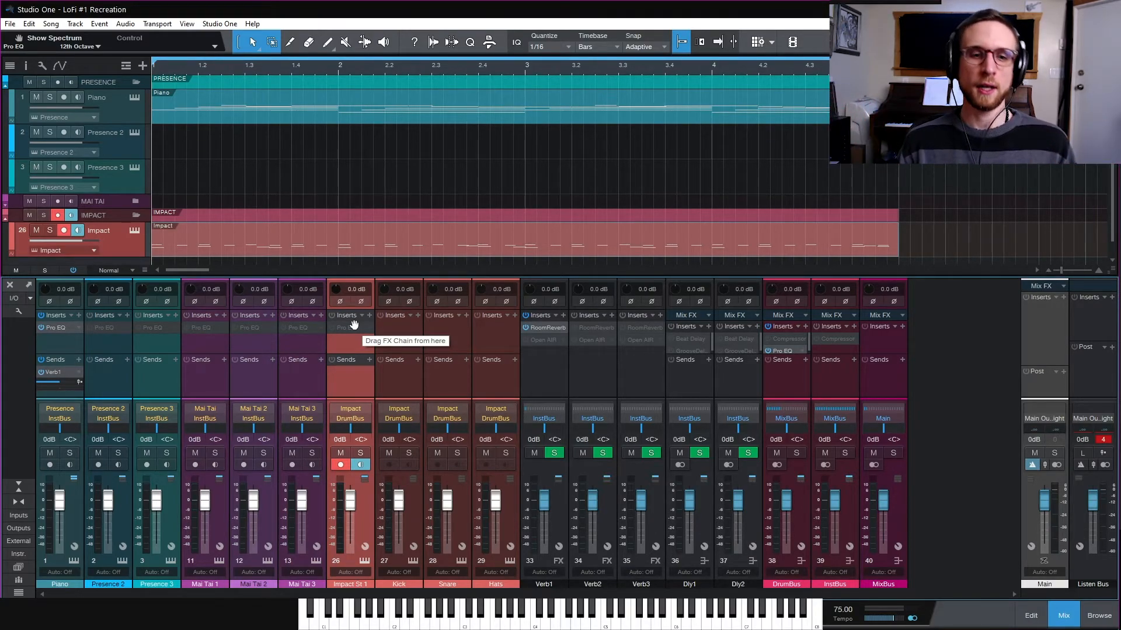
Add a send from the Snare channel to the Verb2 effects channel
click(450, 380)
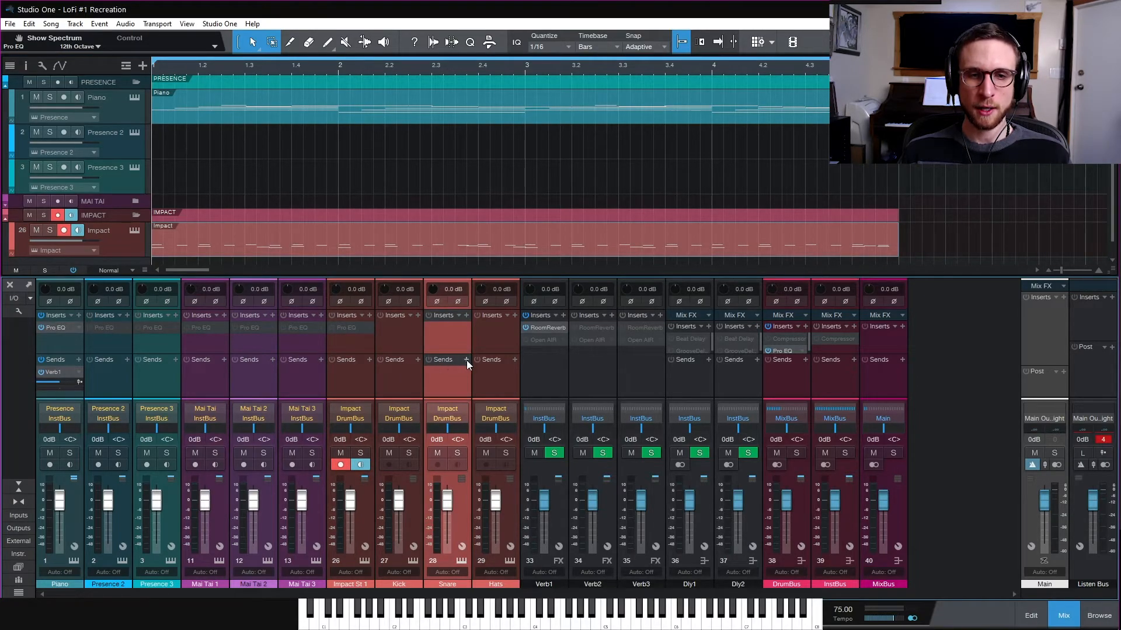
click(466, 359)
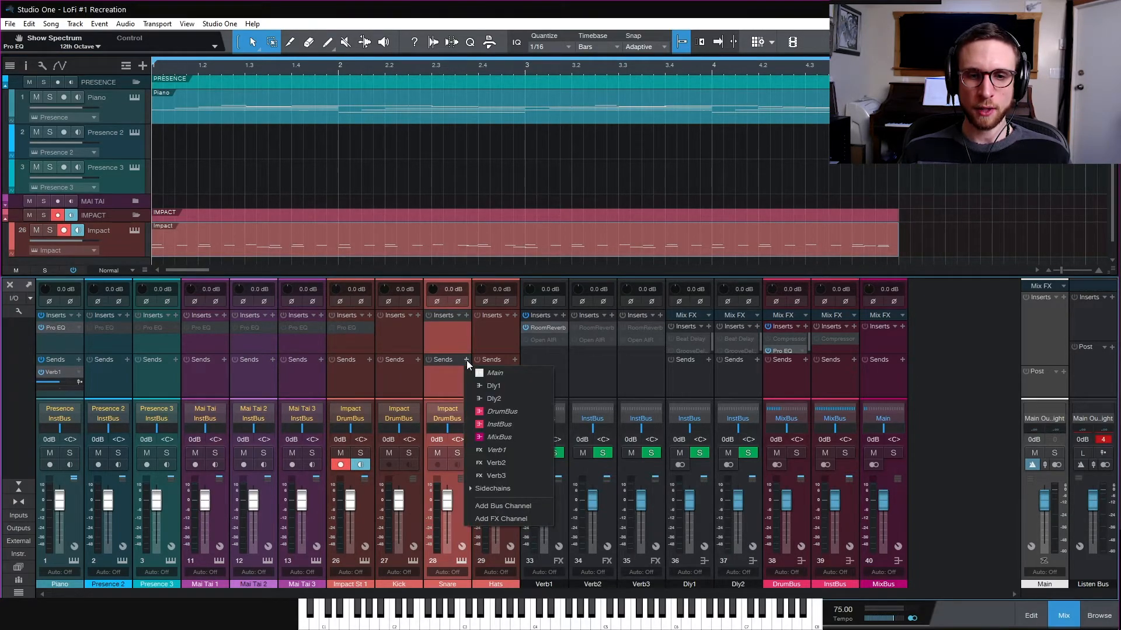
click(503, 463)
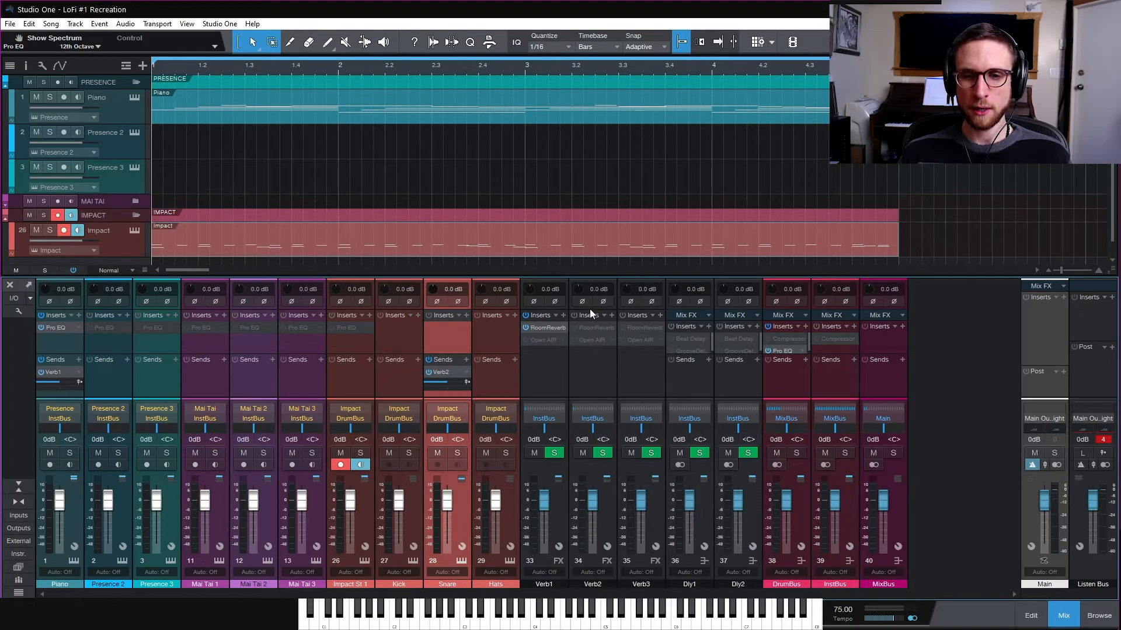
Enable Room Reverb on the Verb2 channel, open its settings, and set the Snare's Verb2 send level to -14.7 dB
click(591, 380)
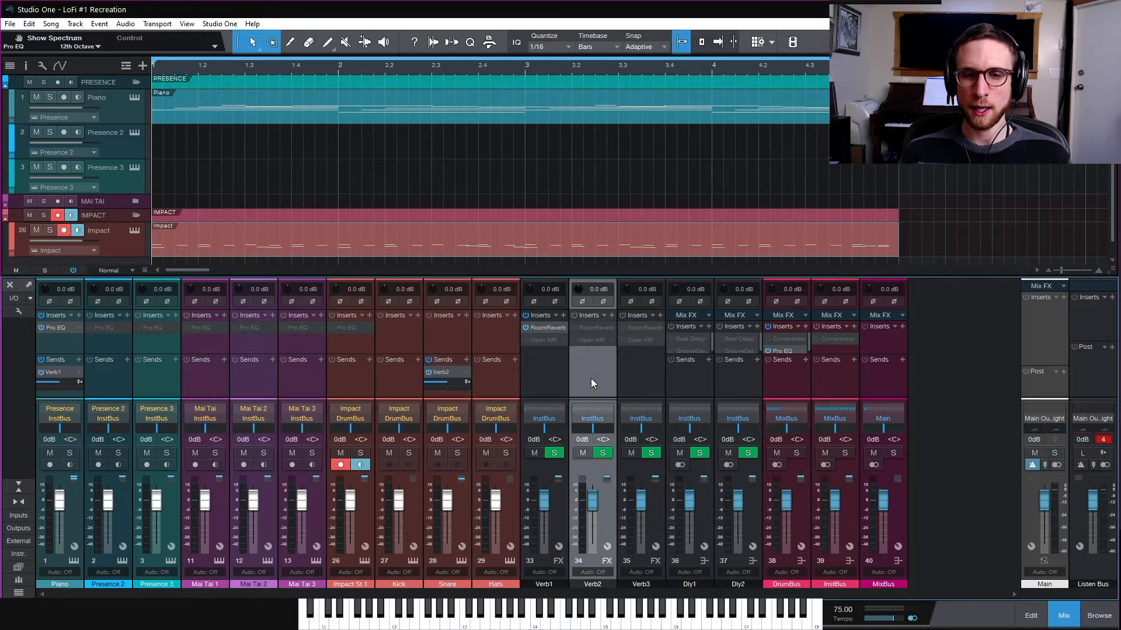
right_click(596, 326)
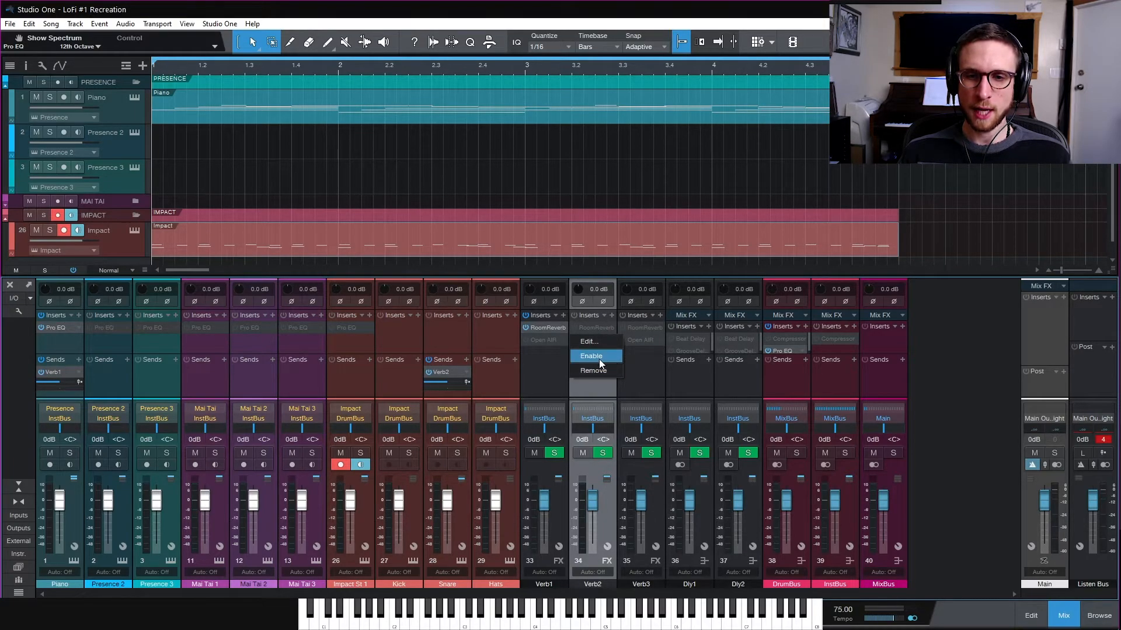
double_click(593, 327)
drag(482, 43, 695, 57)
drag(445, 381, 439, 388)
drag(698, 55, 399, 53)
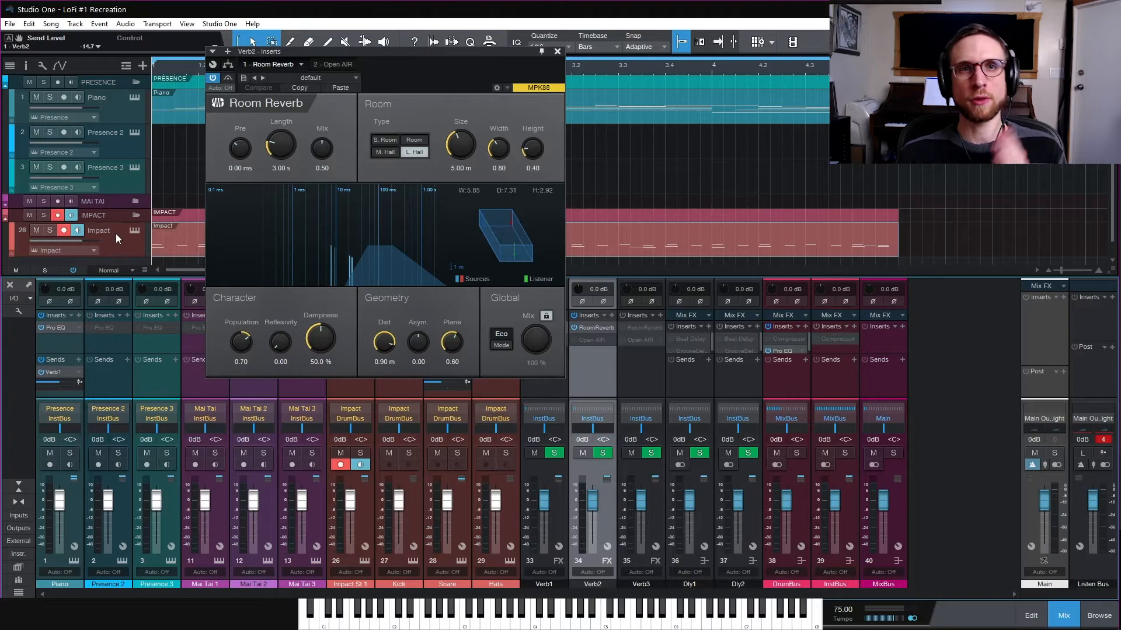
Route the Verb2 channel's output to DrumBus and rename the channel SnrVrb 1
click(599, 419)
click(616, 469)
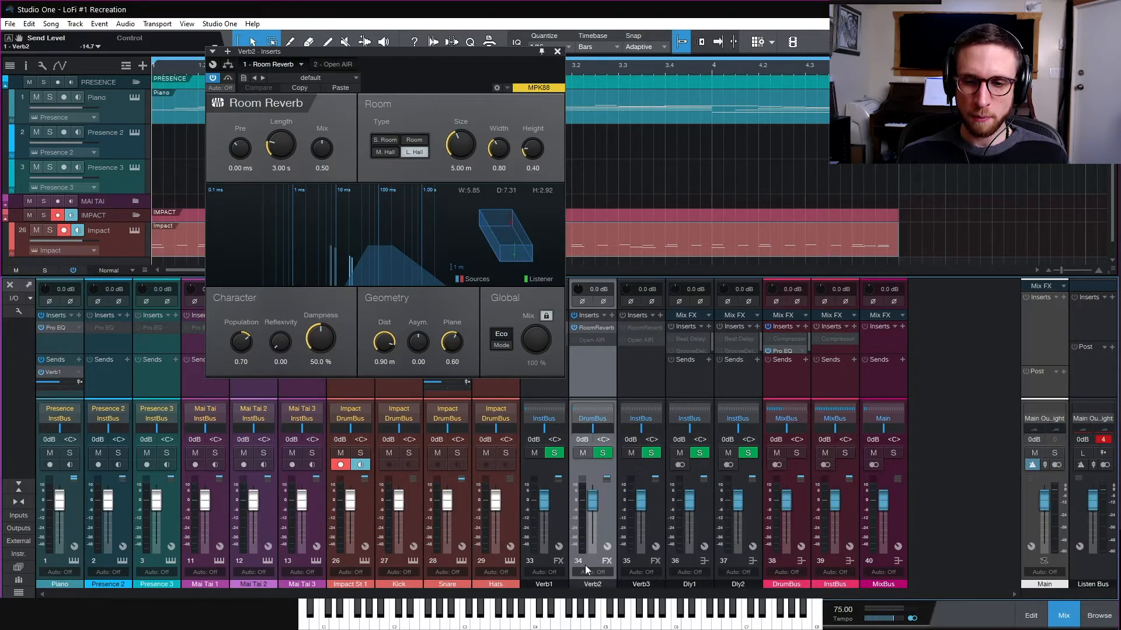
text(DrmVrb)
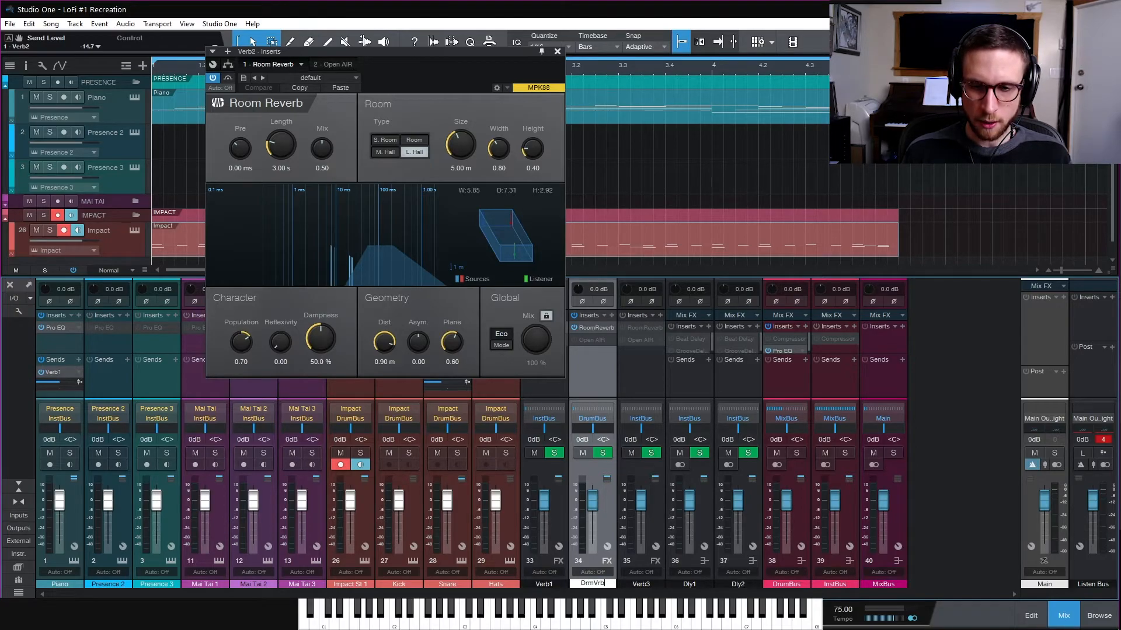
text(SnrVrb 1)
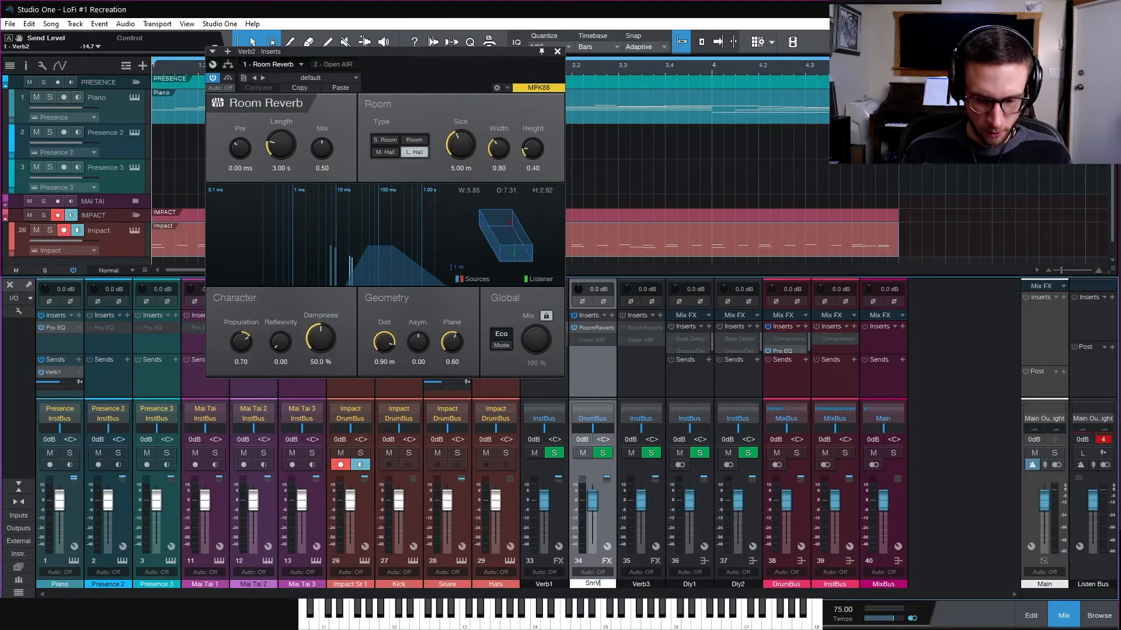
key(Return)
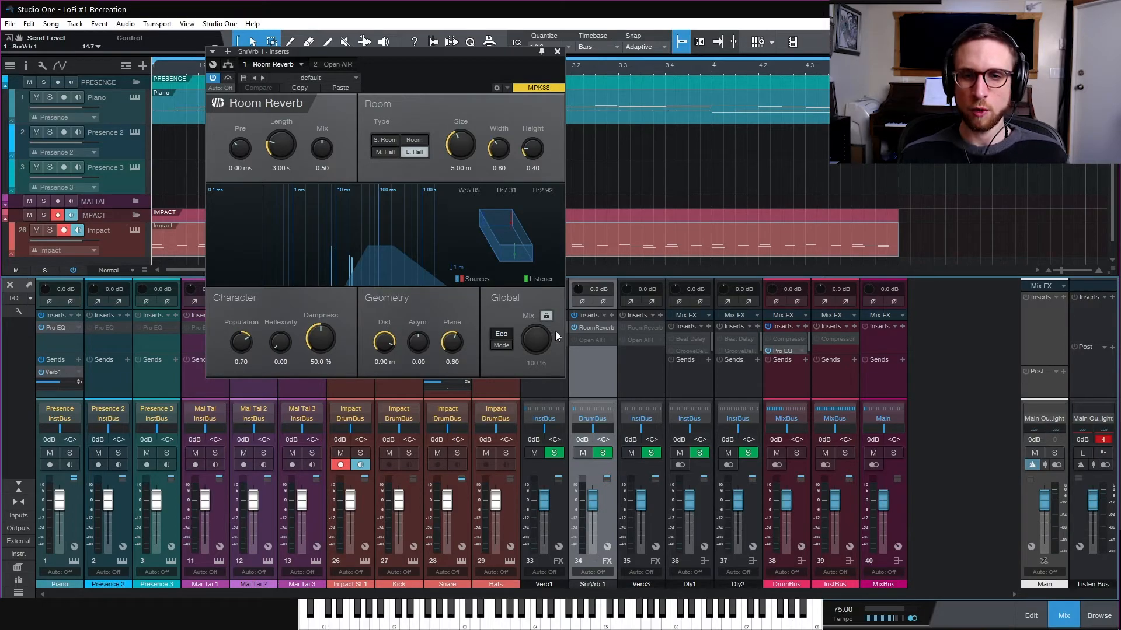
Solo the Impact track and listen to the drums with the snare reverb
click(51, 231)
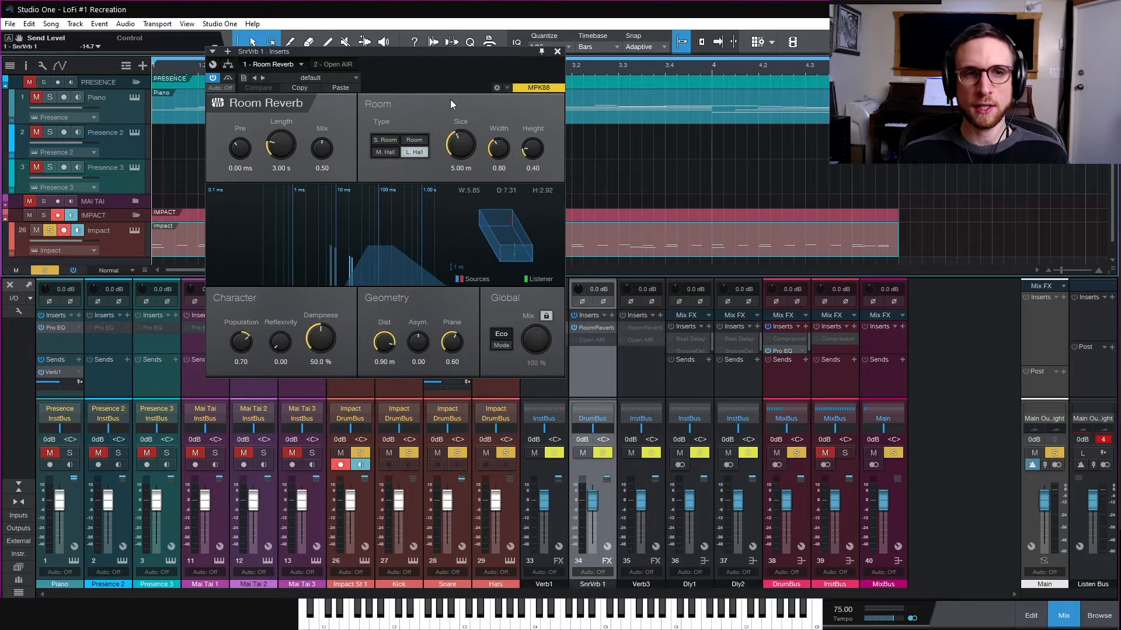
key(space)
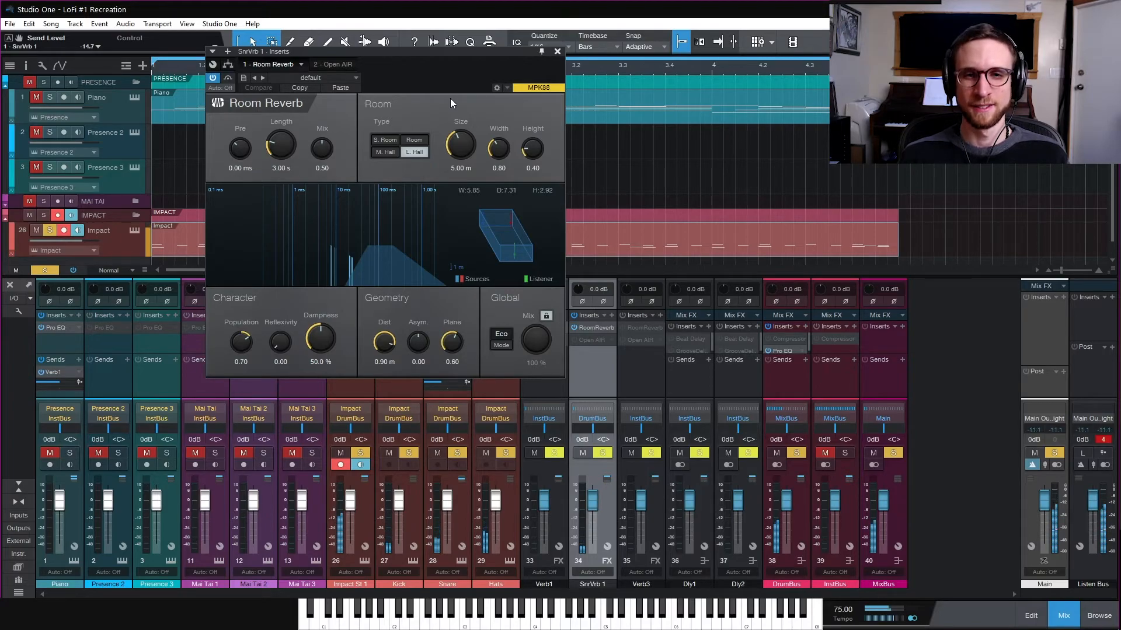
key(space)
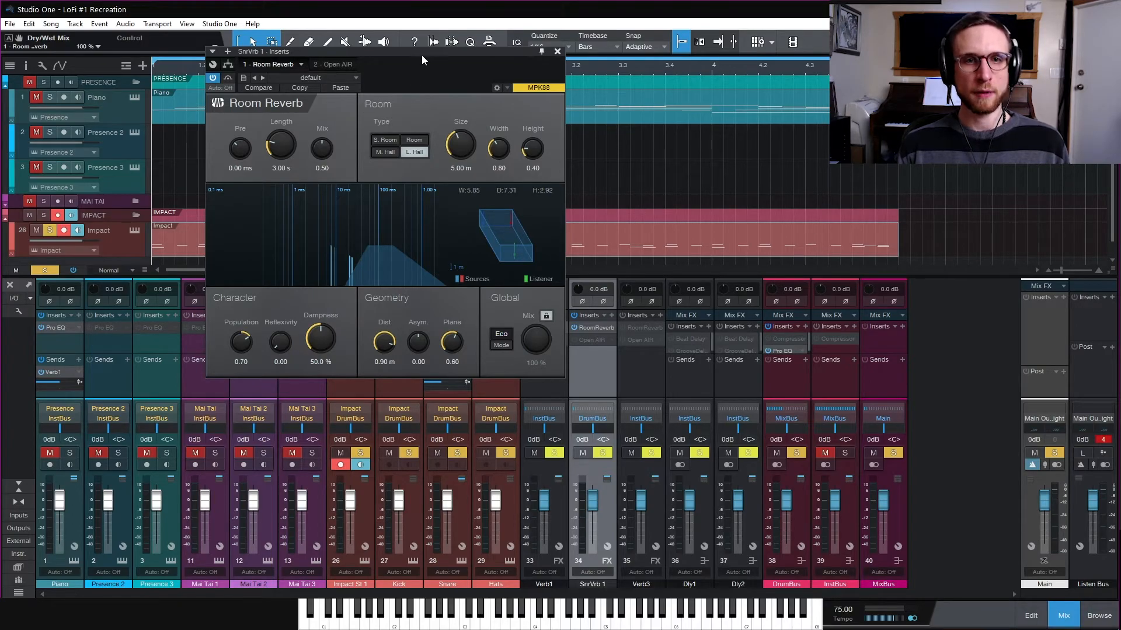
During playback, set the snare Room Reverb's type to Medium Hall and its Length to 2.70 s
key(space)
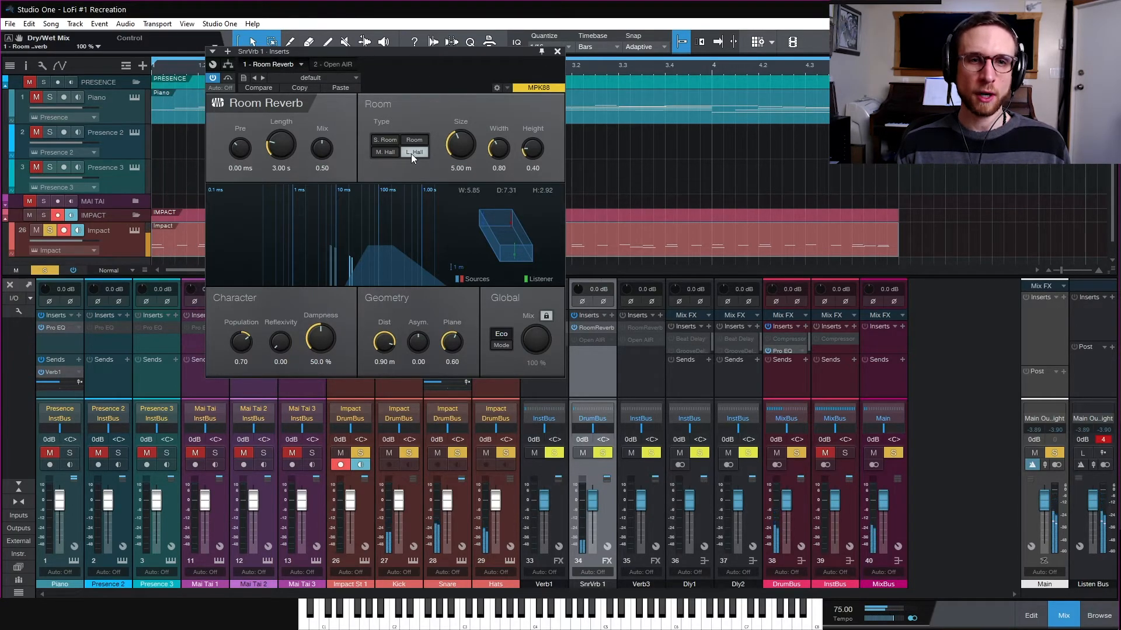
click(388, 153)
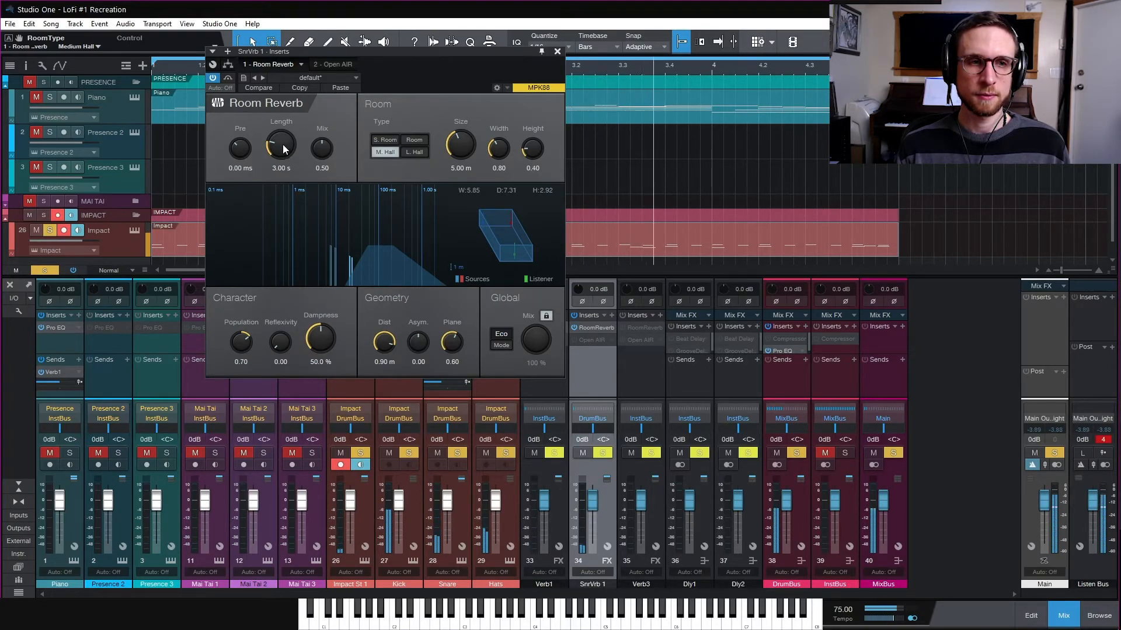
drag(284, 150, 304, 128)
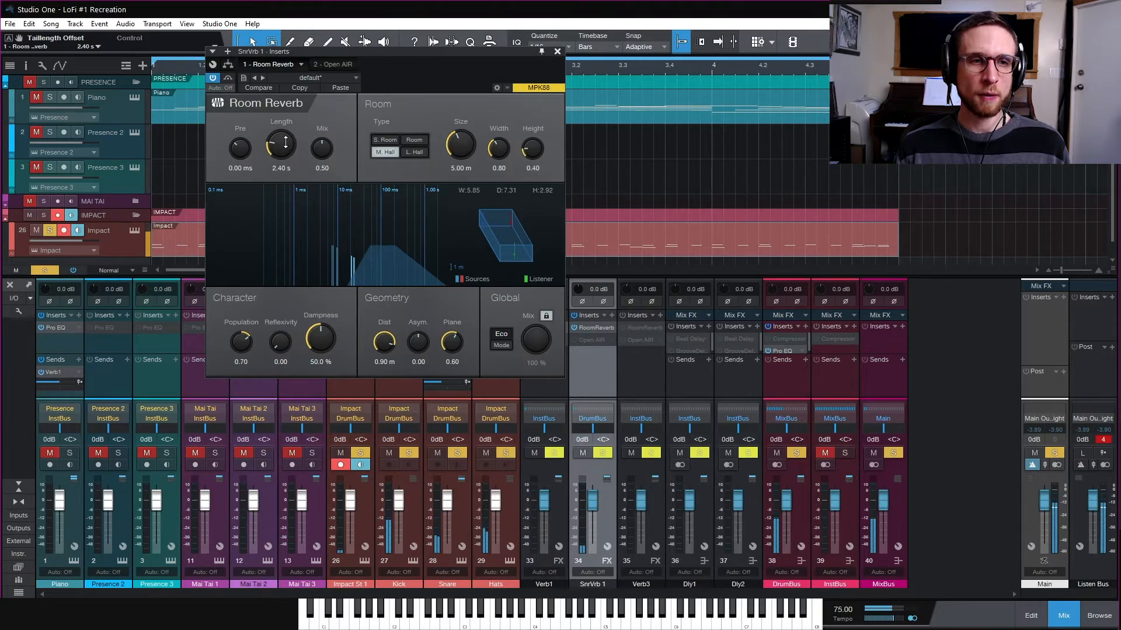
scroll(285, 142, up, 3)
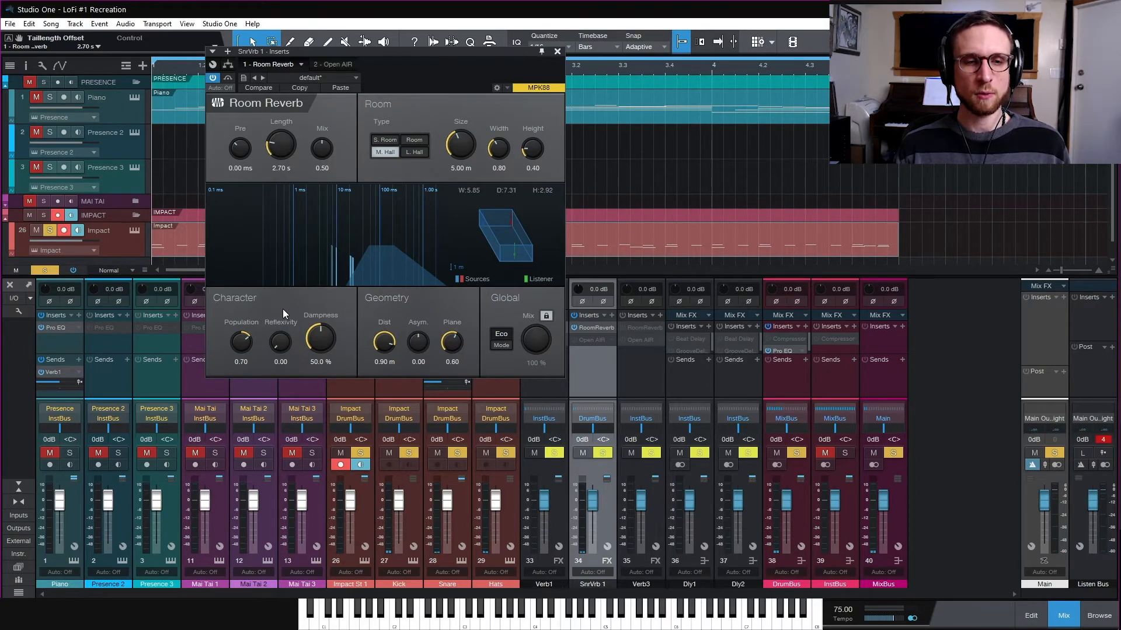
Try the reverb's Reflexivity at 1.00 with a louder Snare send, and return Reflexivity to 0.00
drag(281, 342, 288, 321)
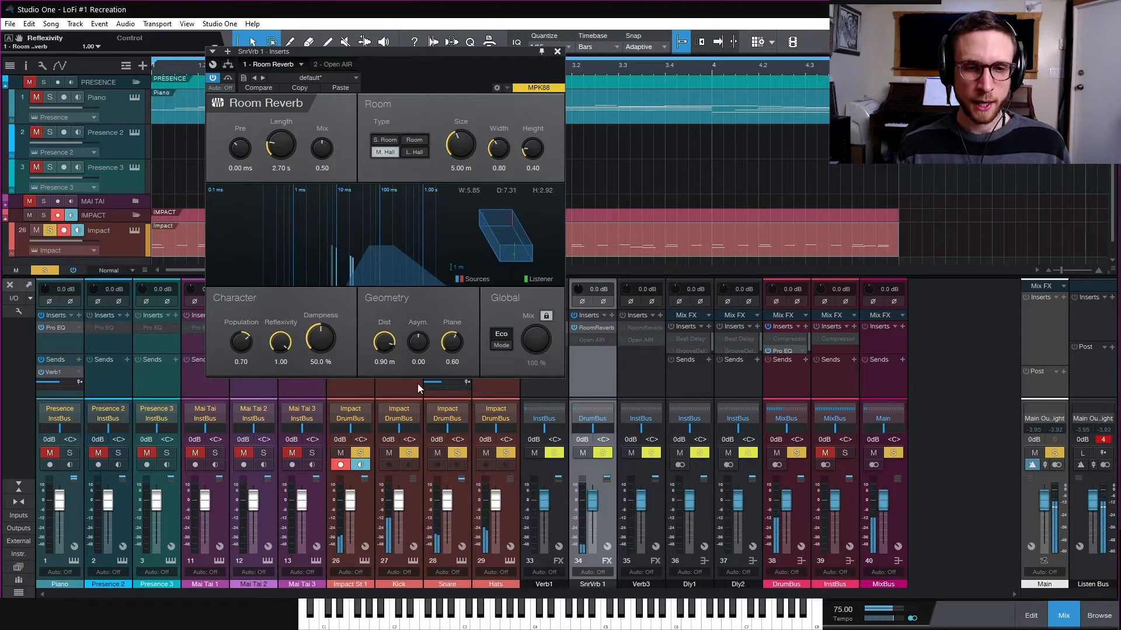
drag(438, 383, 444, 383)
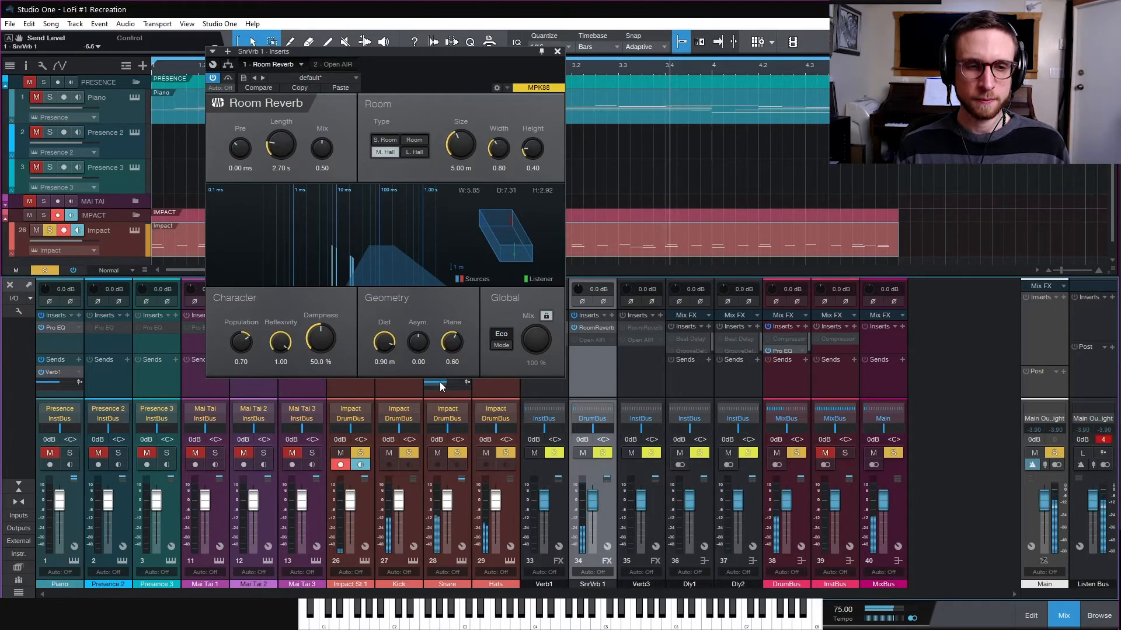
drag(280, 341, 281, 403)
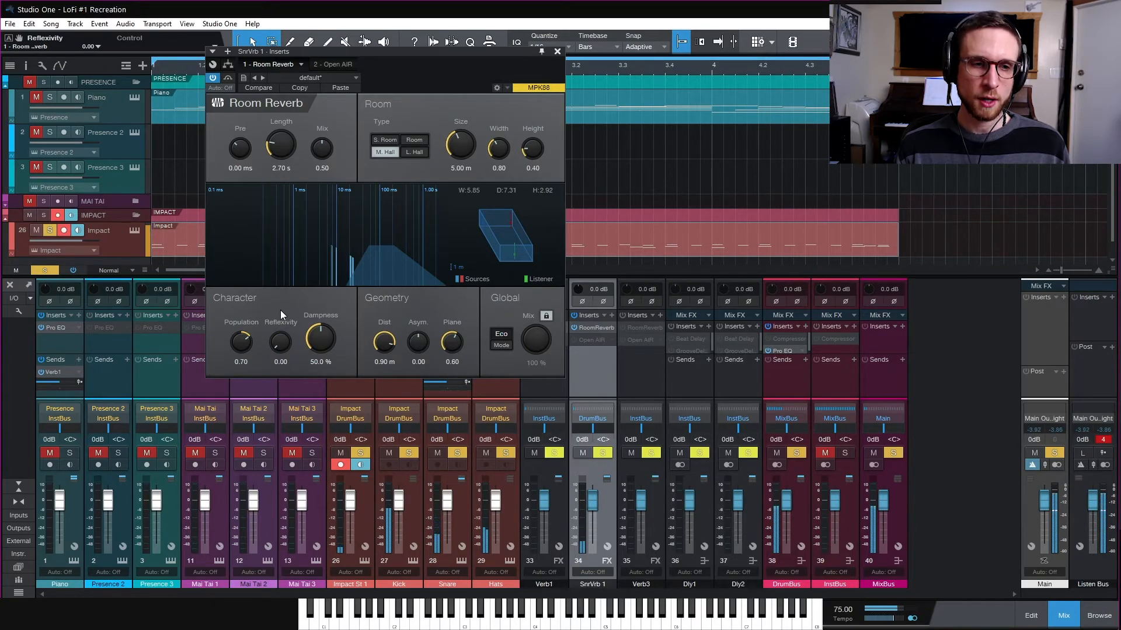
Compare the extremes of the reverb's Population and Dampness, settling on Population 1.00 and Dampness 53.5 %
drag(243, 344, 244, 385)
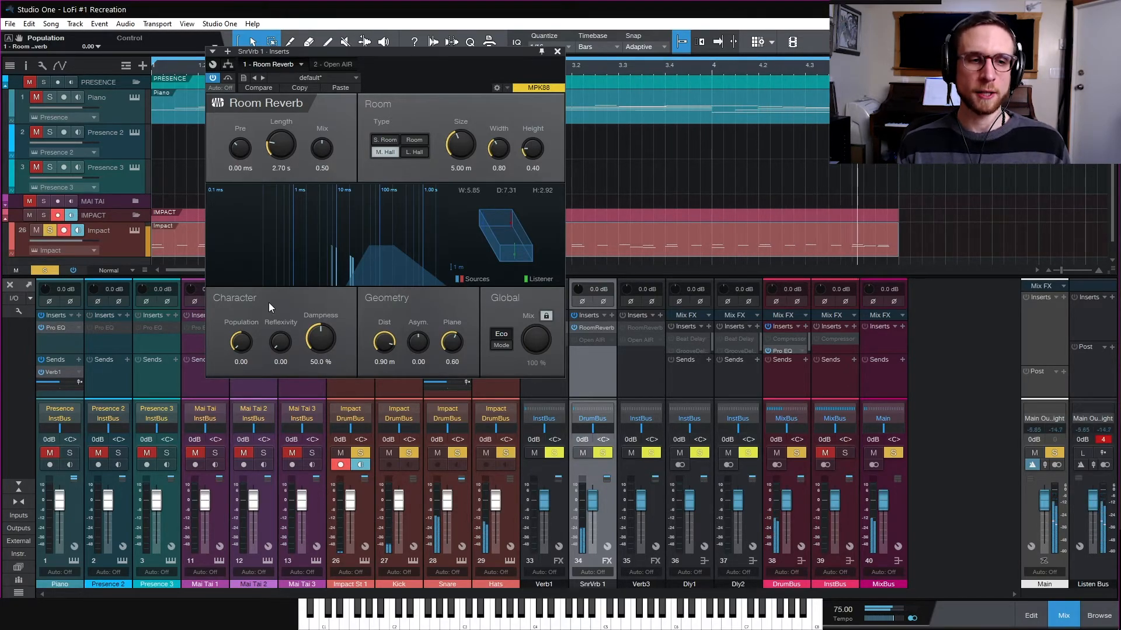
drag(243, 345, 279, 299)
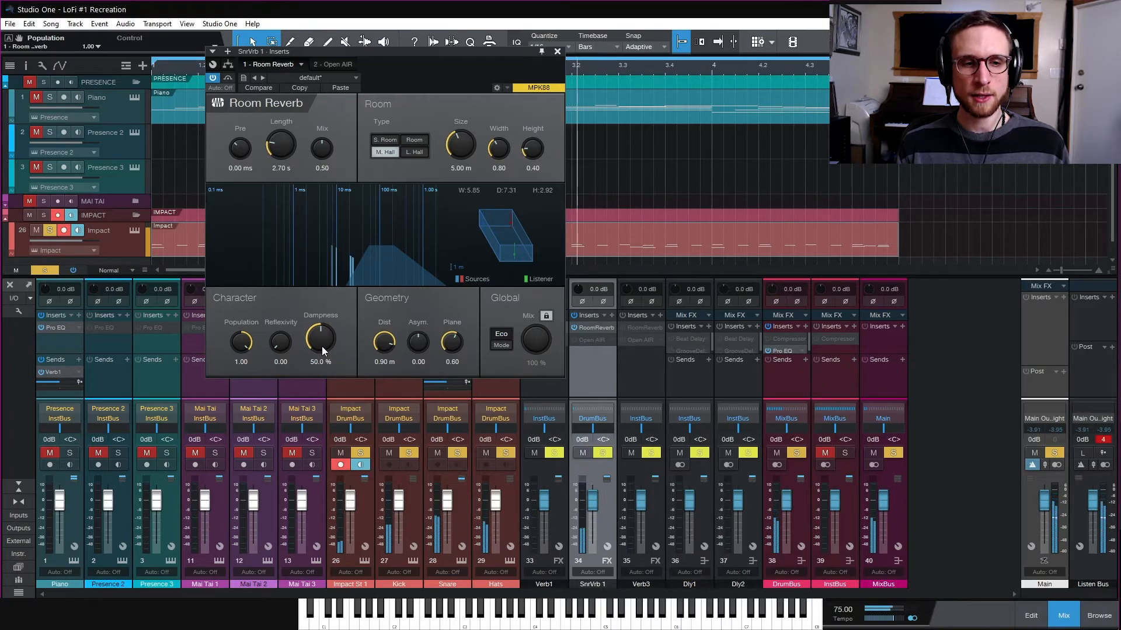
drag(321, 343, 335, 265)
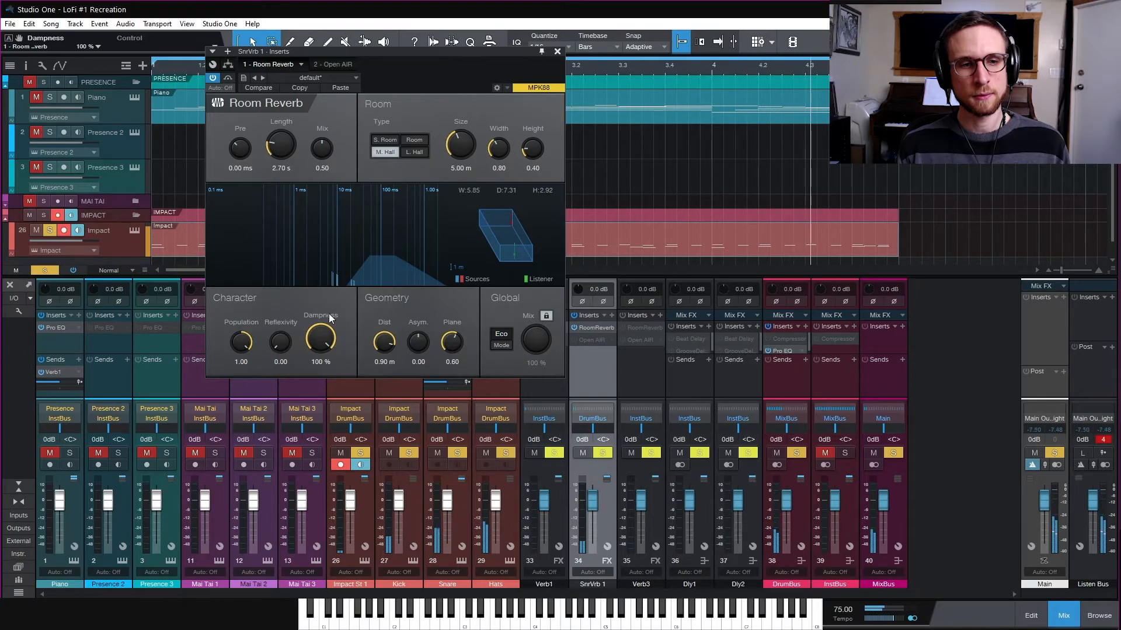
drag(320, 335, 320, 435)
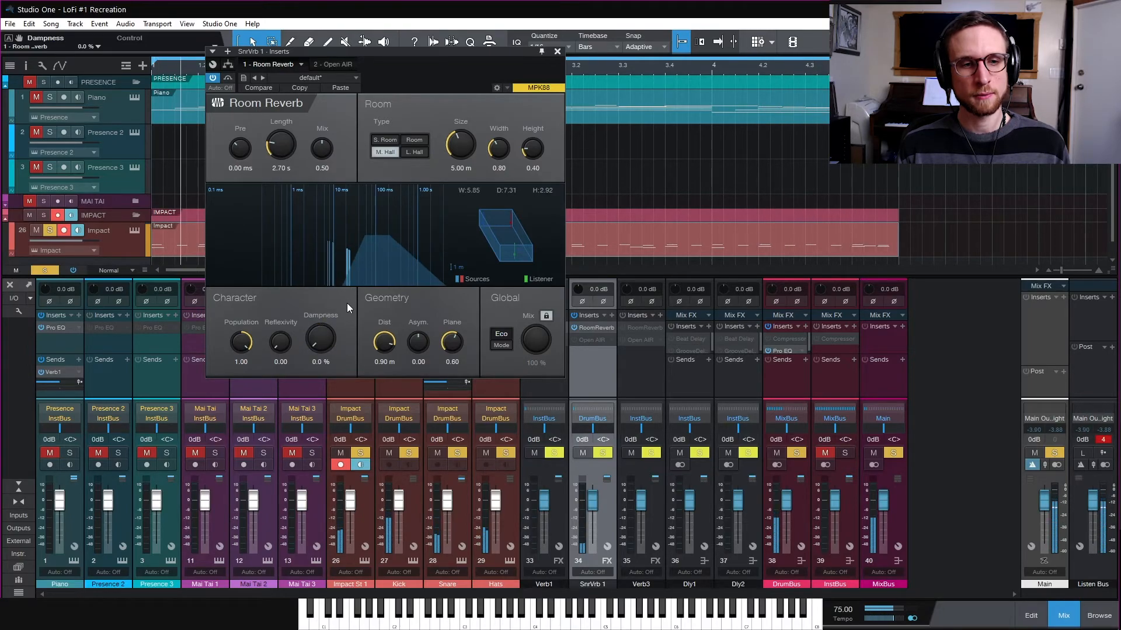
drag(327, 341, 345, 302)
Switch the Room Reverb to HQ mode and set its Length to 2.40 s while listening to the drums
click(505, 344)
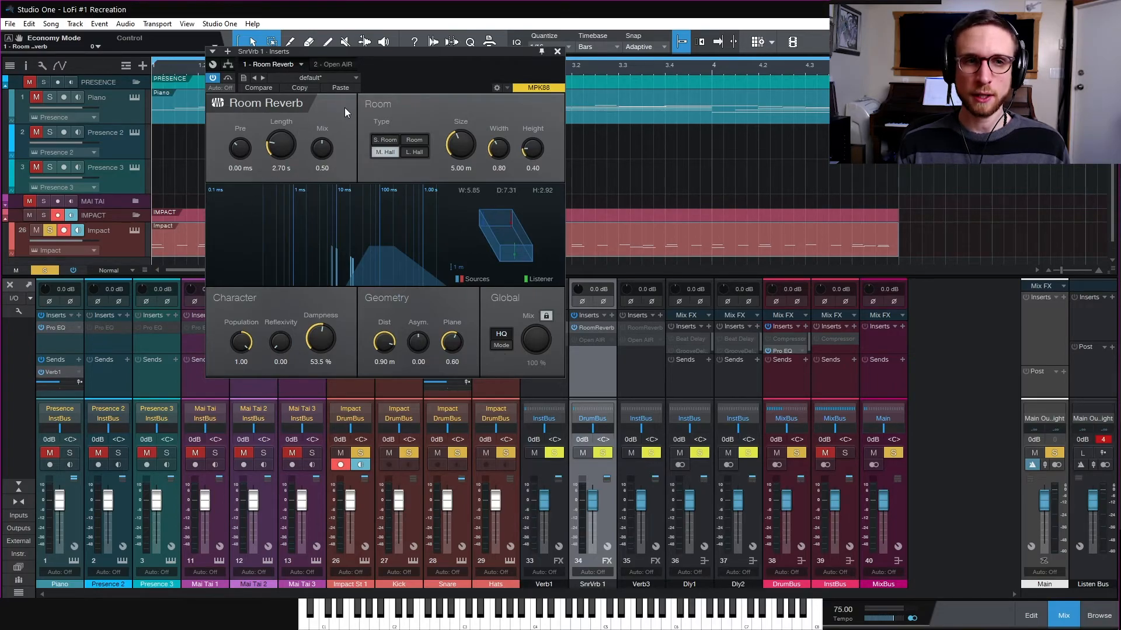
key(space)
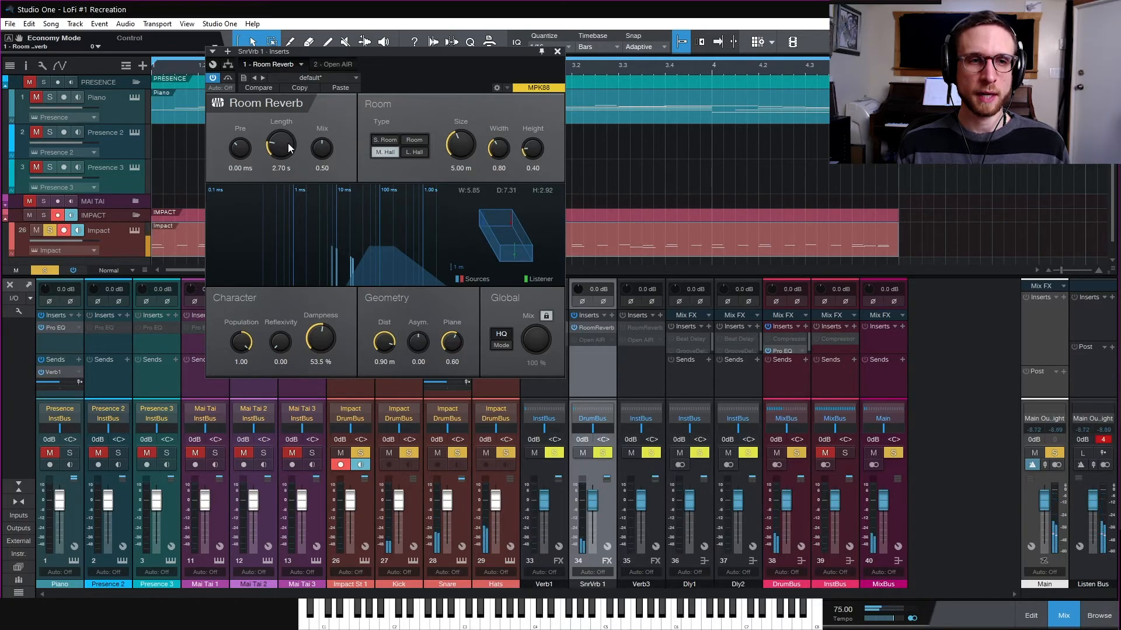
drag(288, 143, 291, 149)
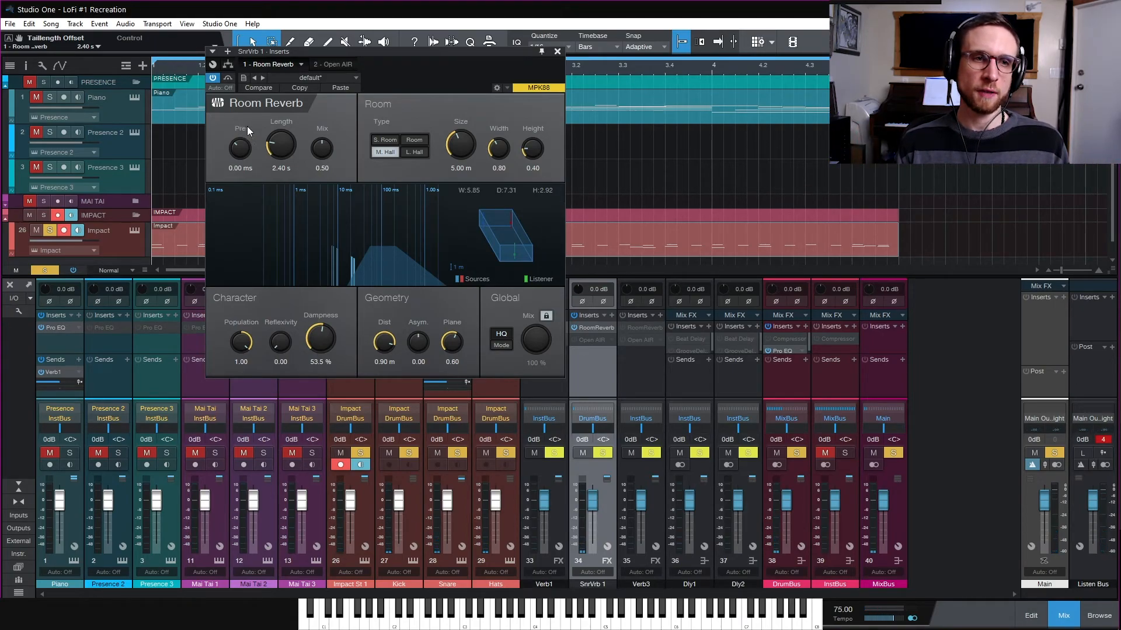
Set the Room Reverb's pre-delay to 67.5 ms by ear and close its settings window
drag(242, 153, 238, 122)
key(space)
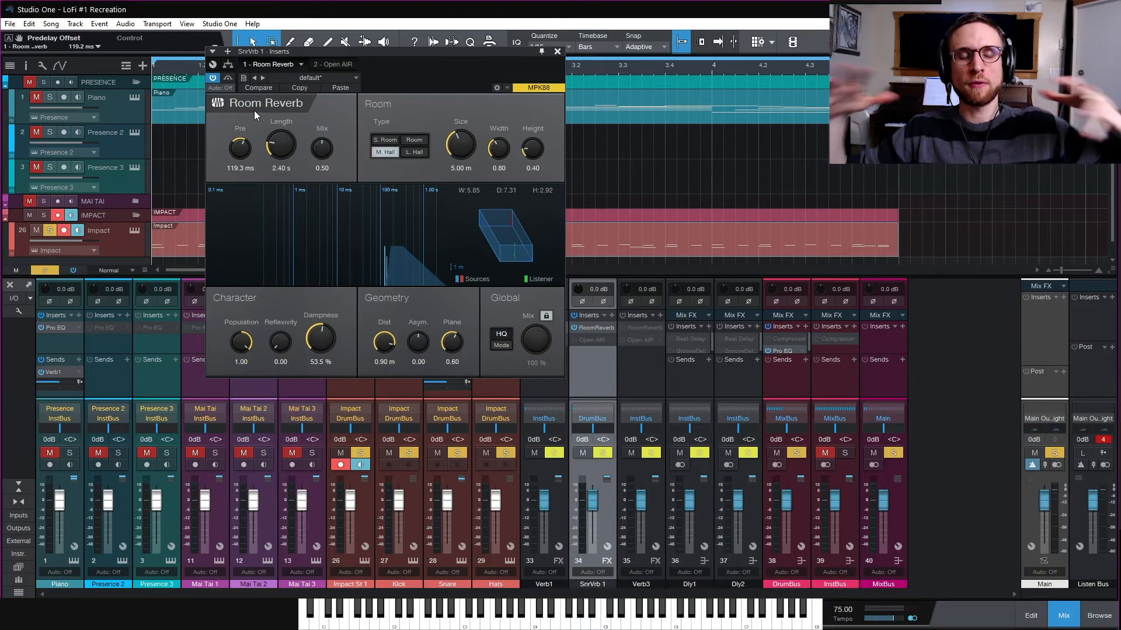
drag(238, 153, 239, 174)
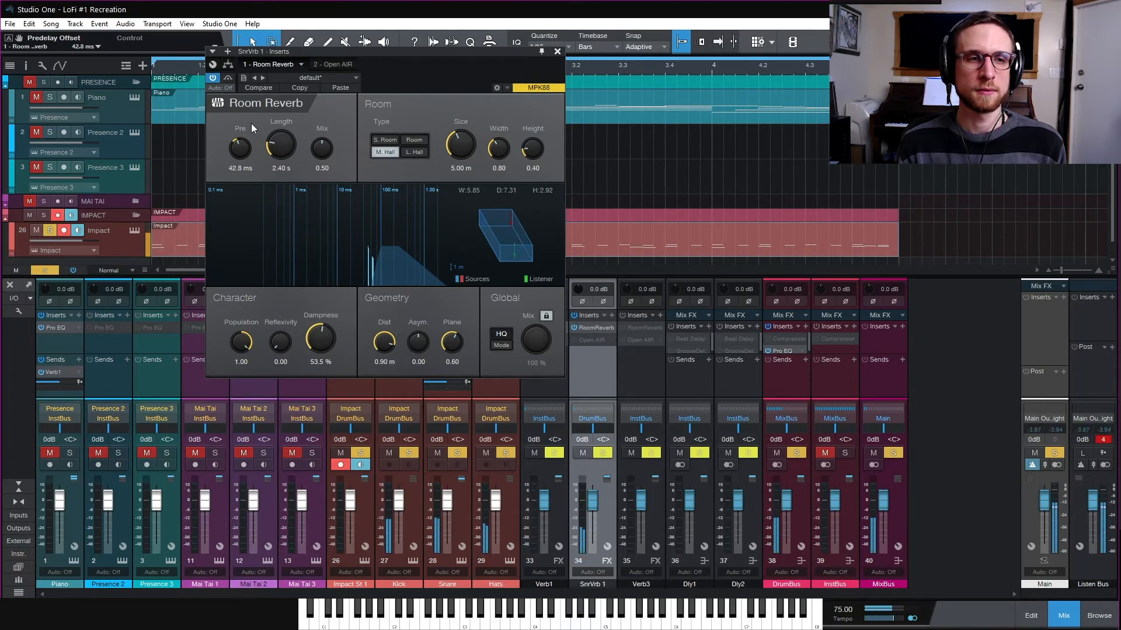
drag(247, 146, 243, 149)
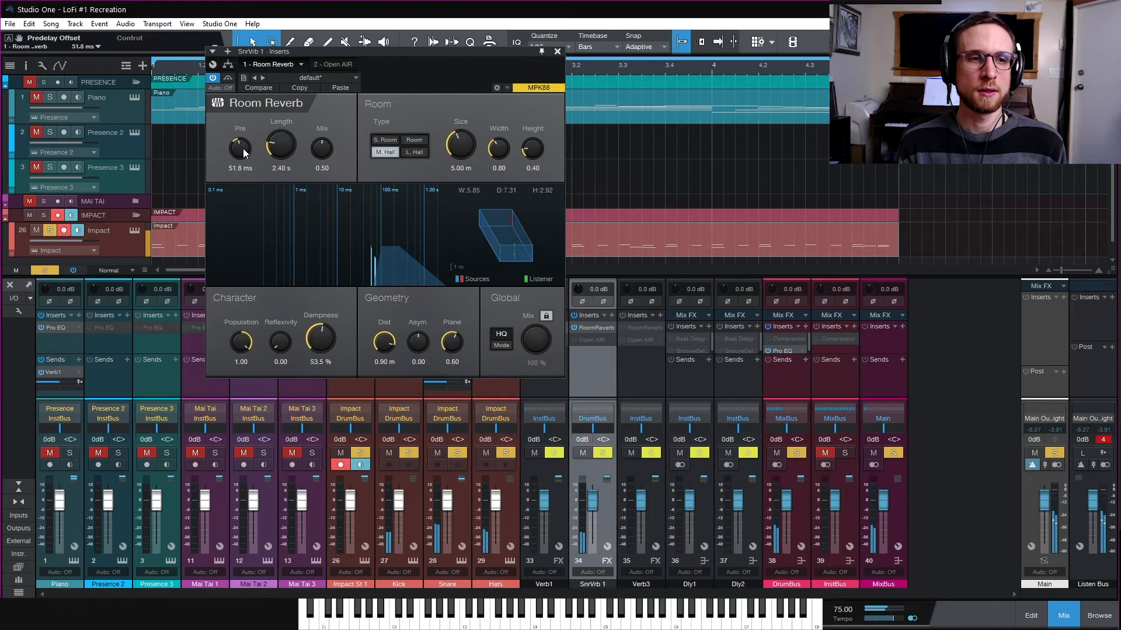
drag(242, 149, 243, 145)
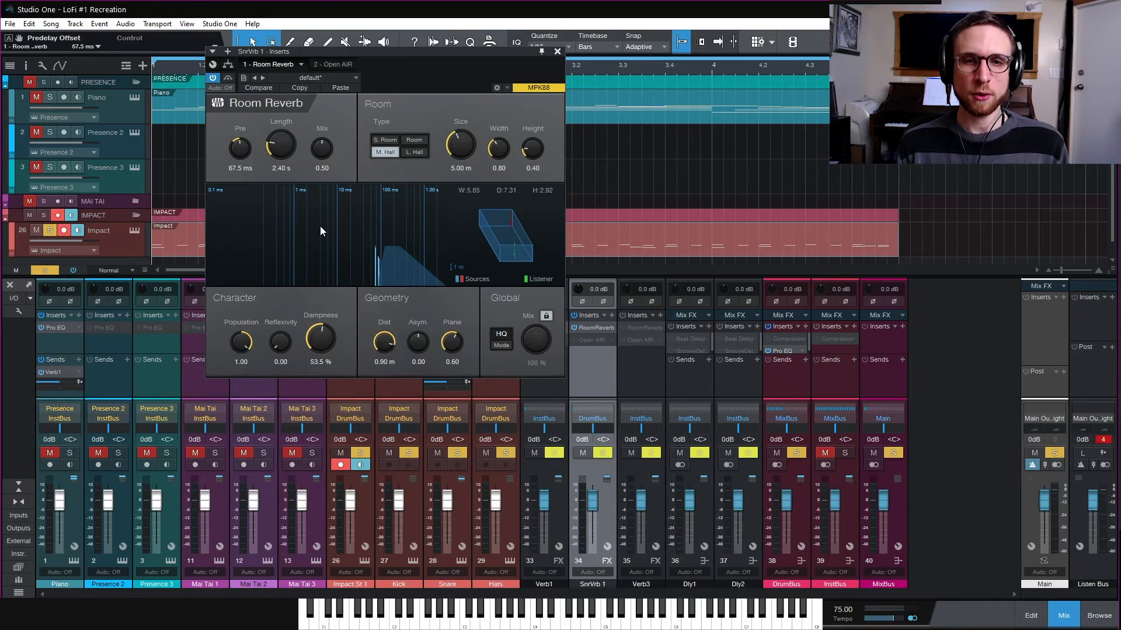
click(557, 52)
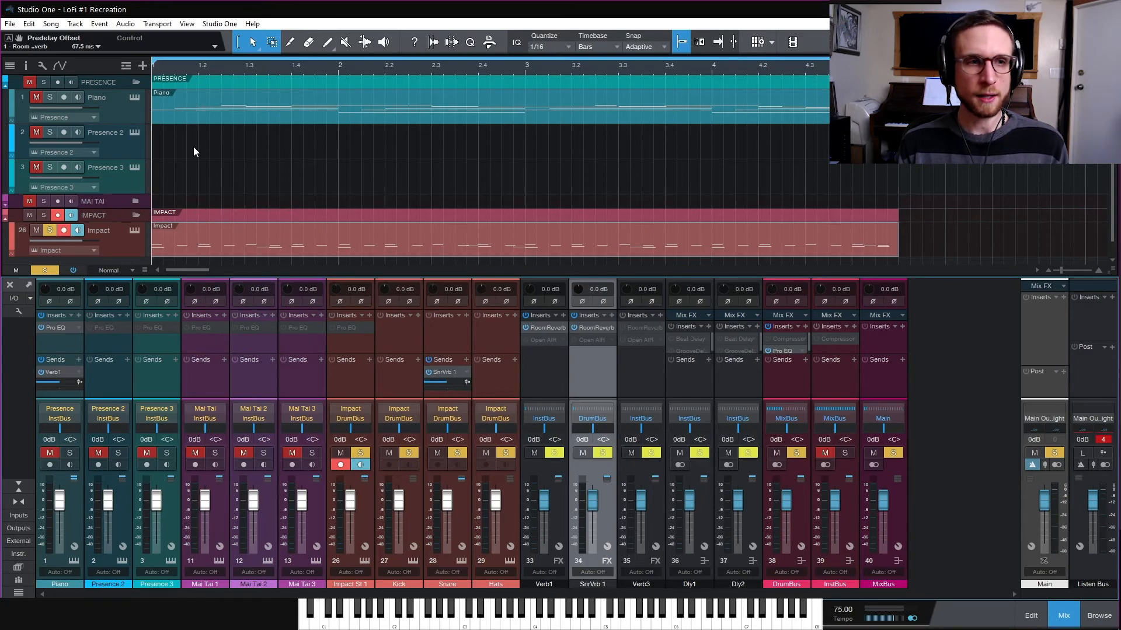
Clear the solo, set the Snare's SnrVrb 1 send level to -22.0 dB, and listen to the full mix
click(52, 273)
drag(447, 383, 429, 404)
key(space)
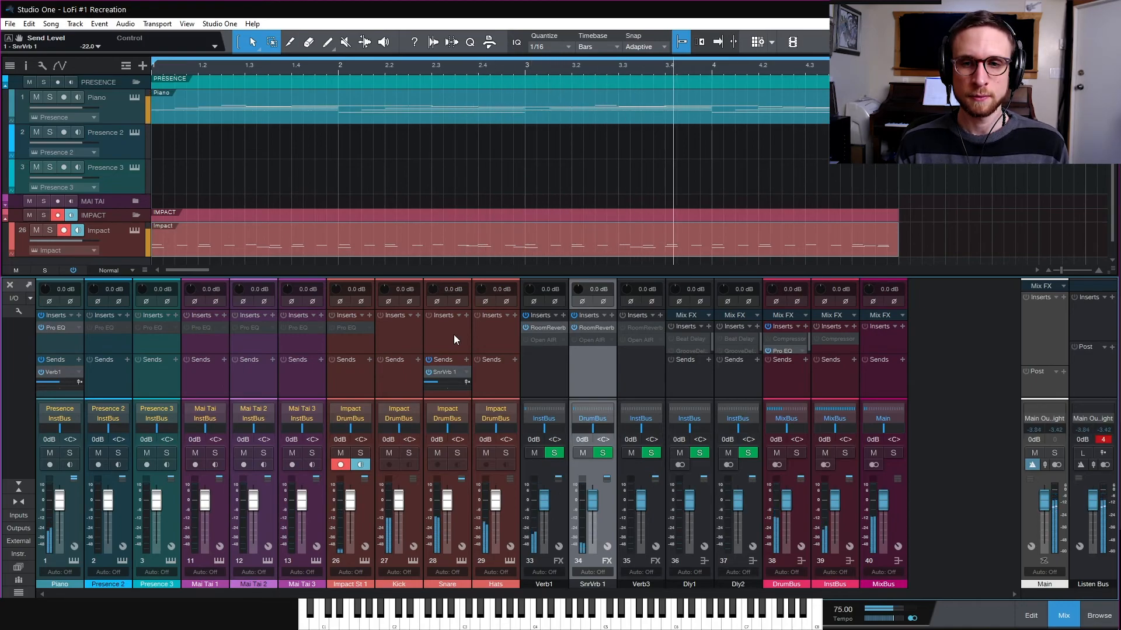
key(space)
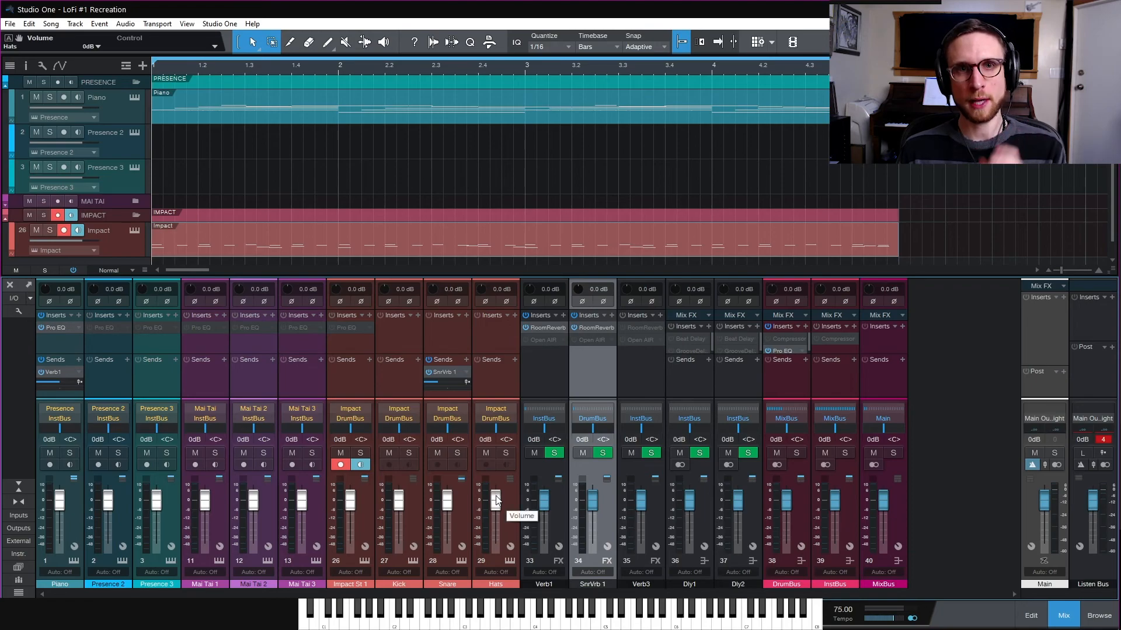
Set the Hats channel volume to +4.7 dB and the Kick channel volume to -4.2 dB
drag(498, 500, 498, 492)
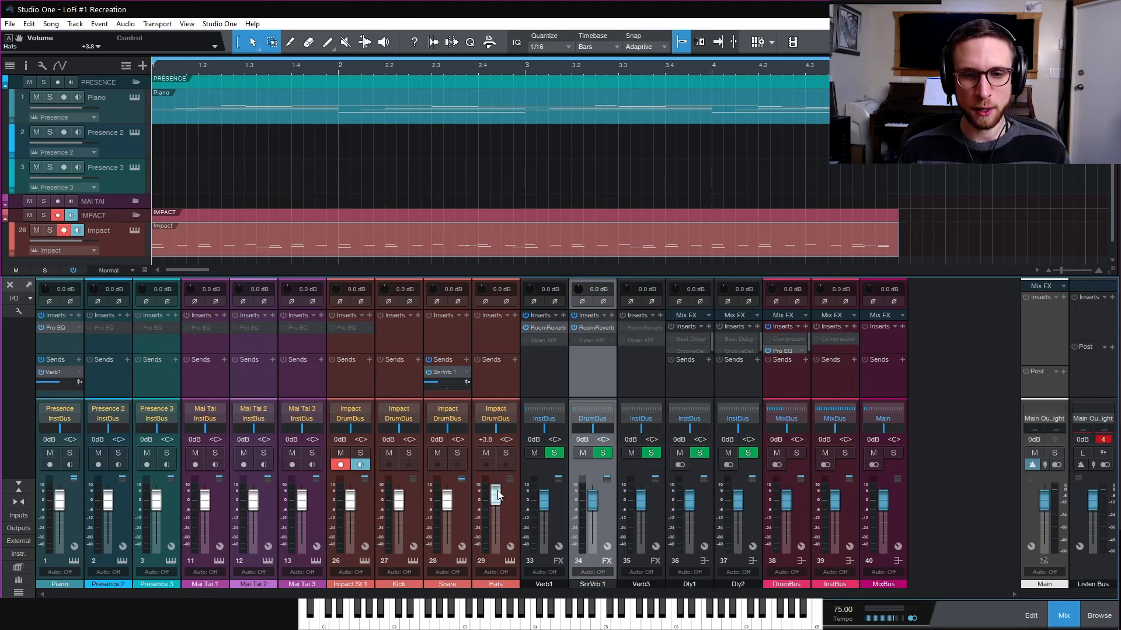
click(395, 387)
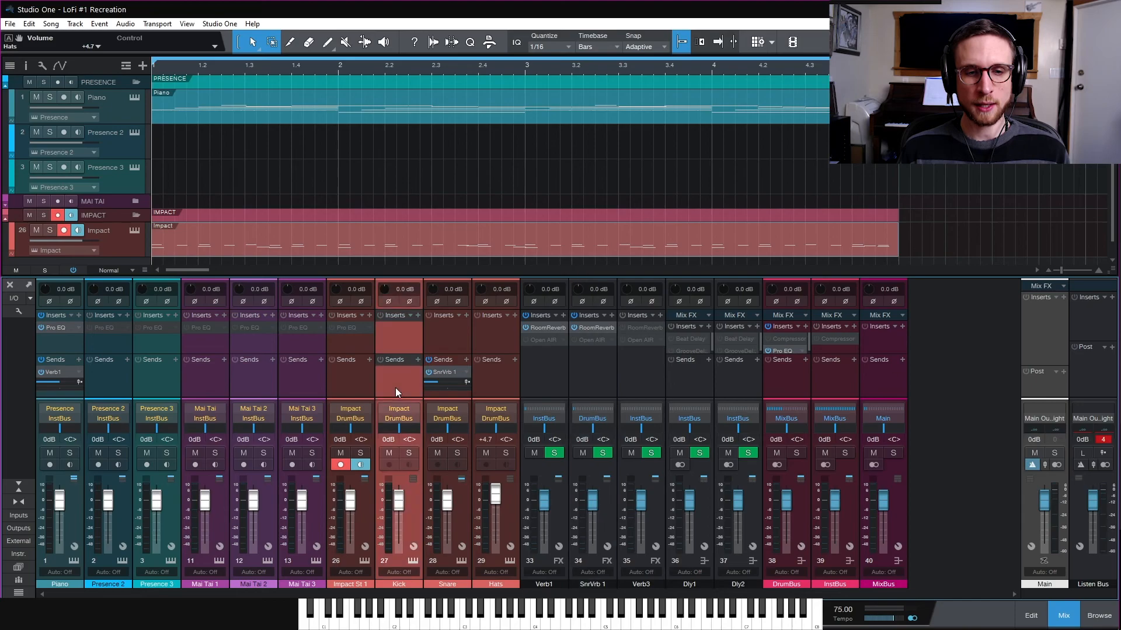
drag(401, 503, 399, 509)
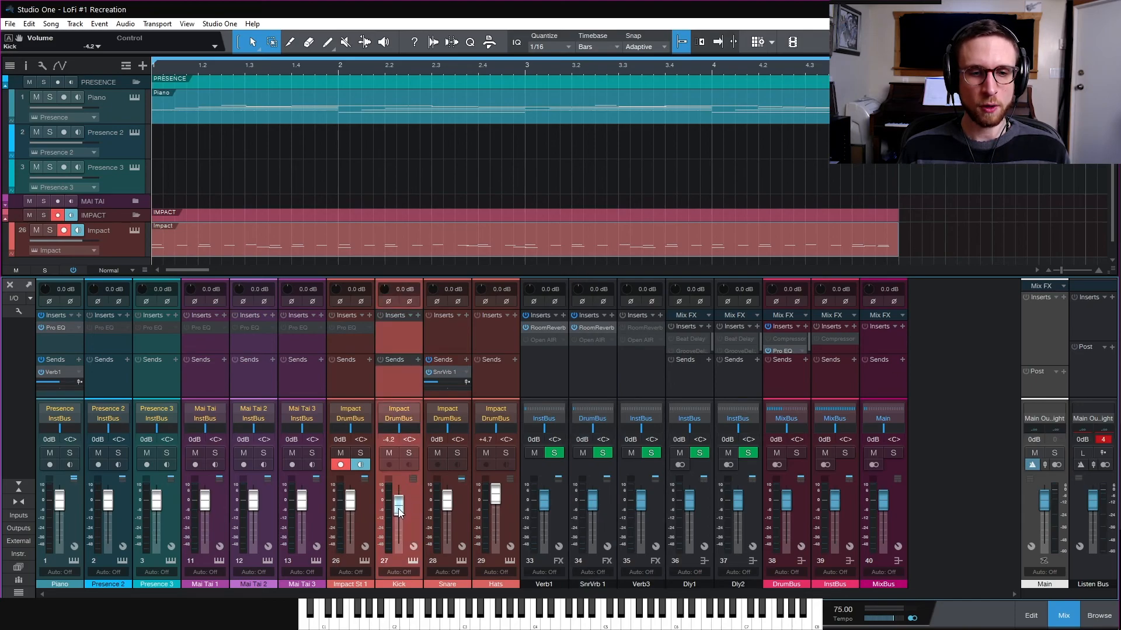
Play the mix and set the Hats channel to +6.9 dB, panned to L35
key(space)
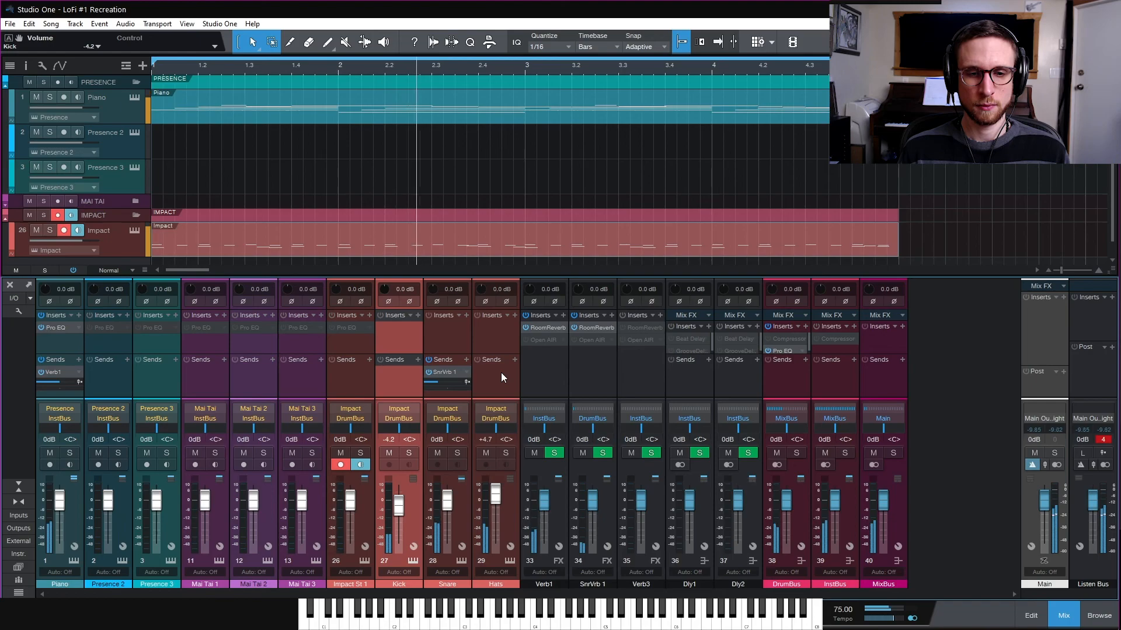
drag(495, 501, 496, 496)
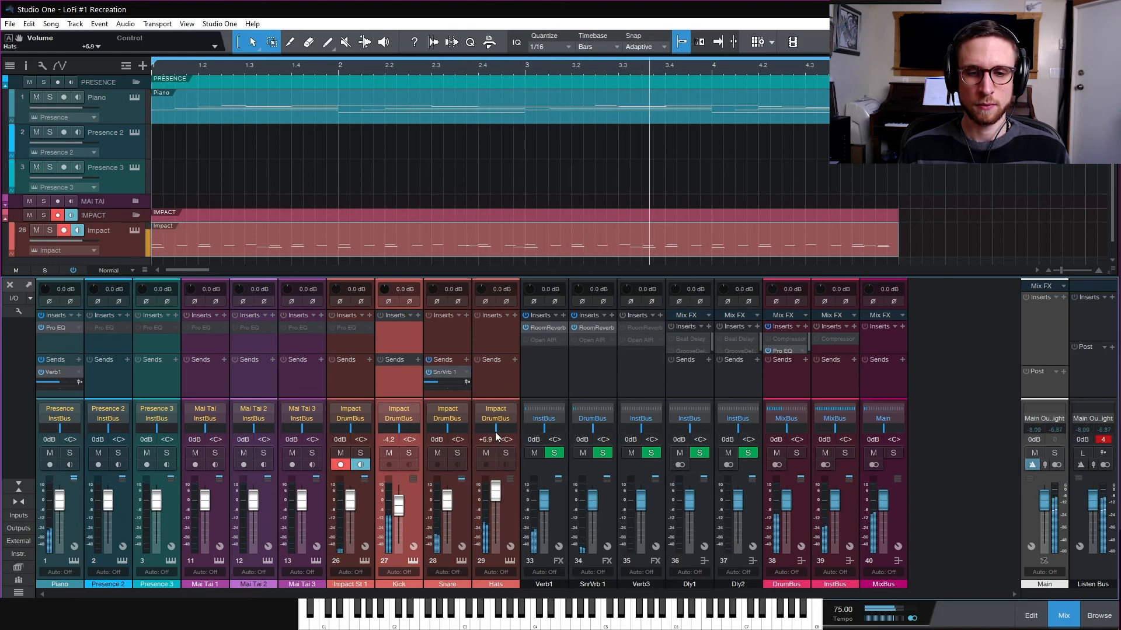
drag(494, 429, 491, 438)
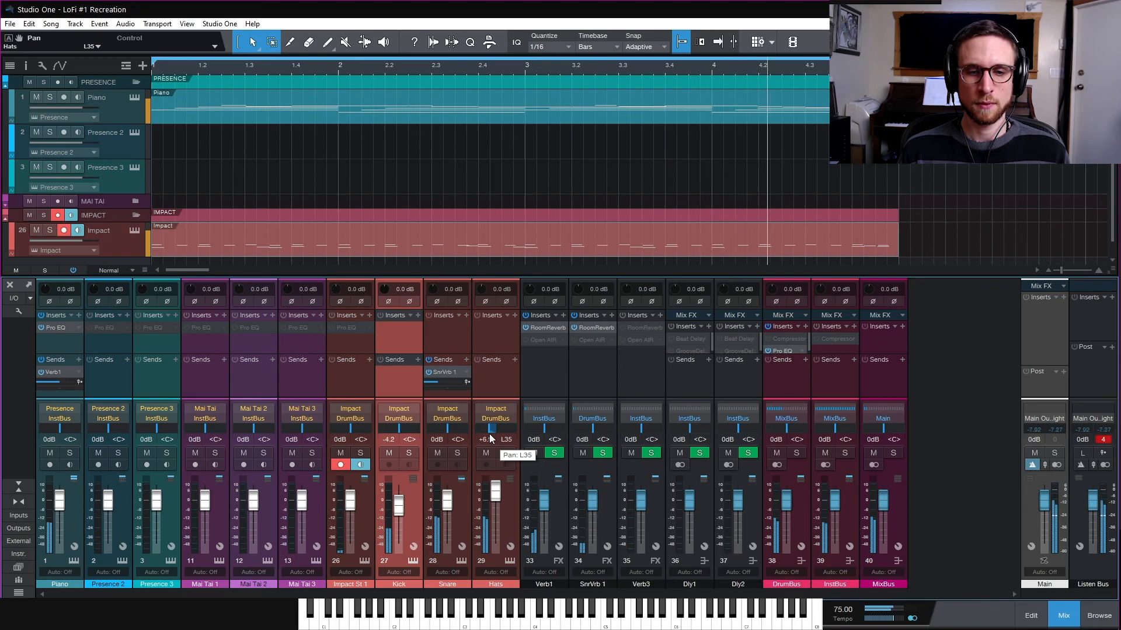